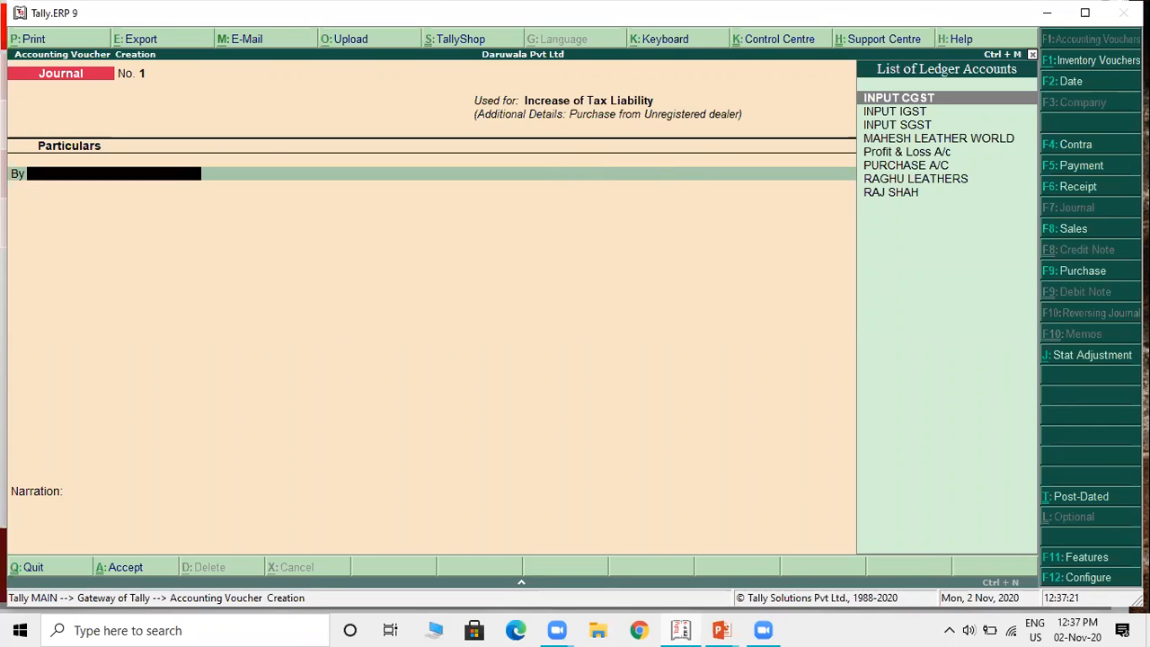
Step: Switch to the PowerPoint slides, review the RCM journal entry and the unregistered dealer purchase, and return to Tally
{"action": "key", "text": "alt+Tab"}
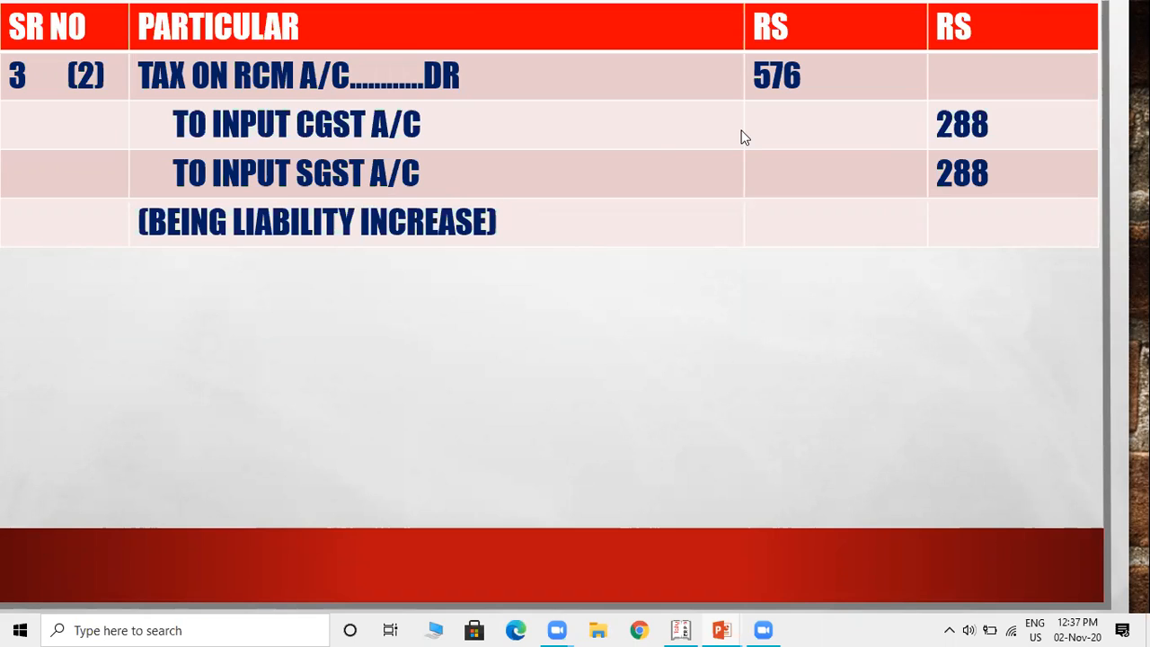
{"action": "scroll", "coordinate": [741, 137], "scroll_direction": "up", "scroll_amount": 1}
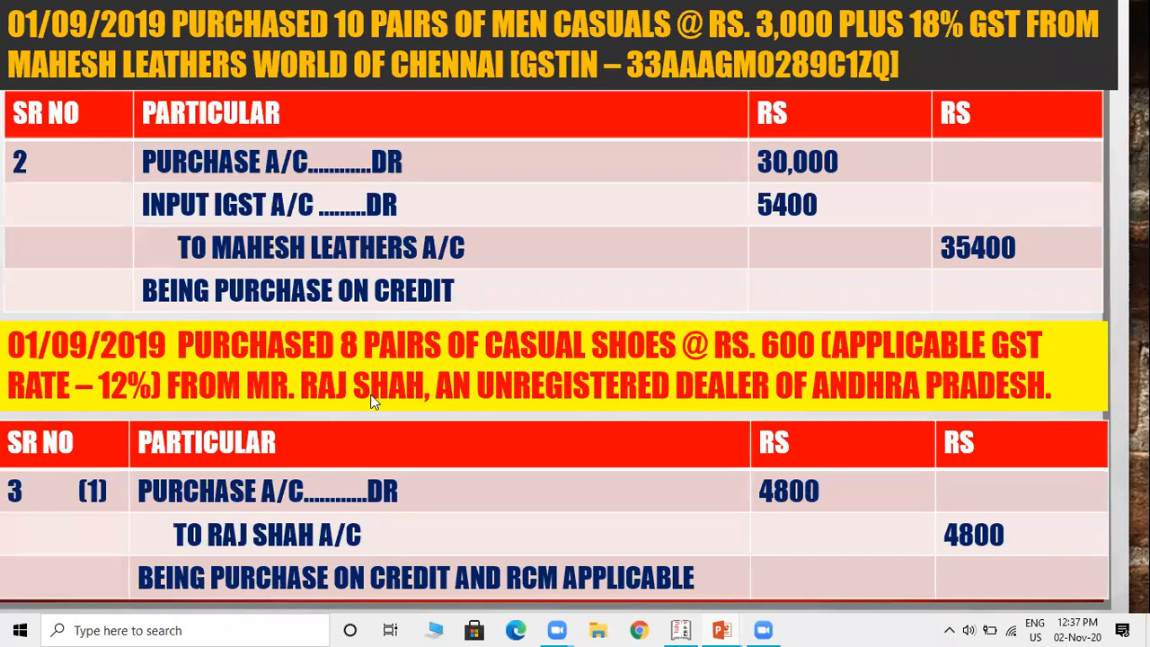
{"action": "scroll", "coordinate": [374, 402], "scroll_direction": "down", "scroll_amount": 1}
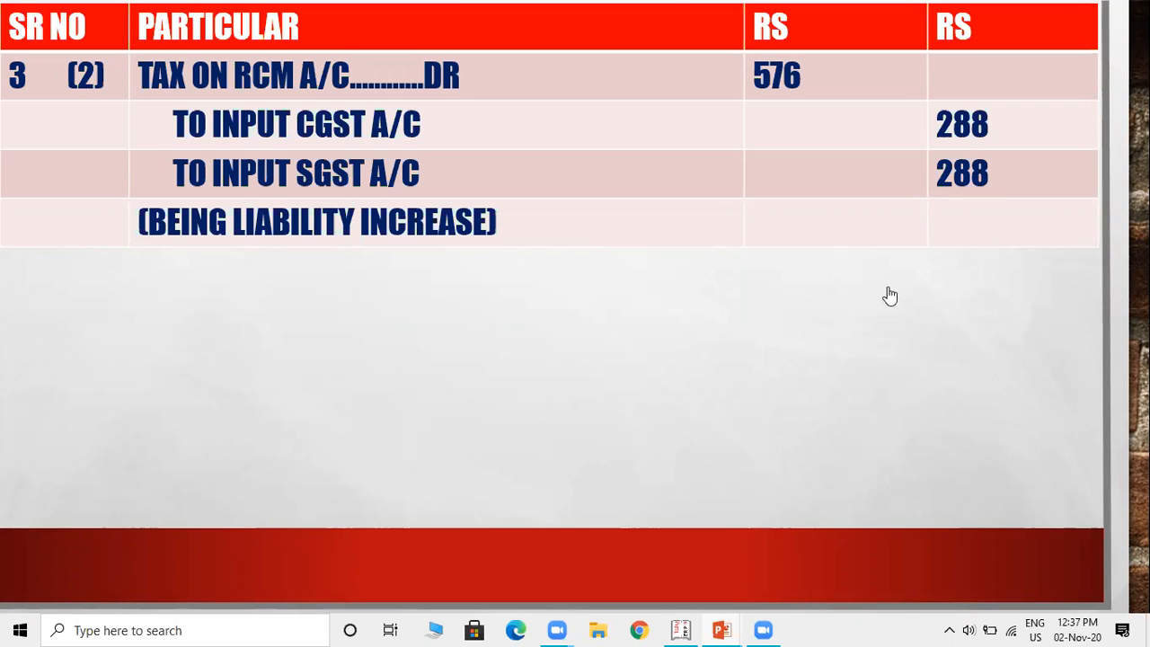
{"action": "key", "text": "alt+Tab"}
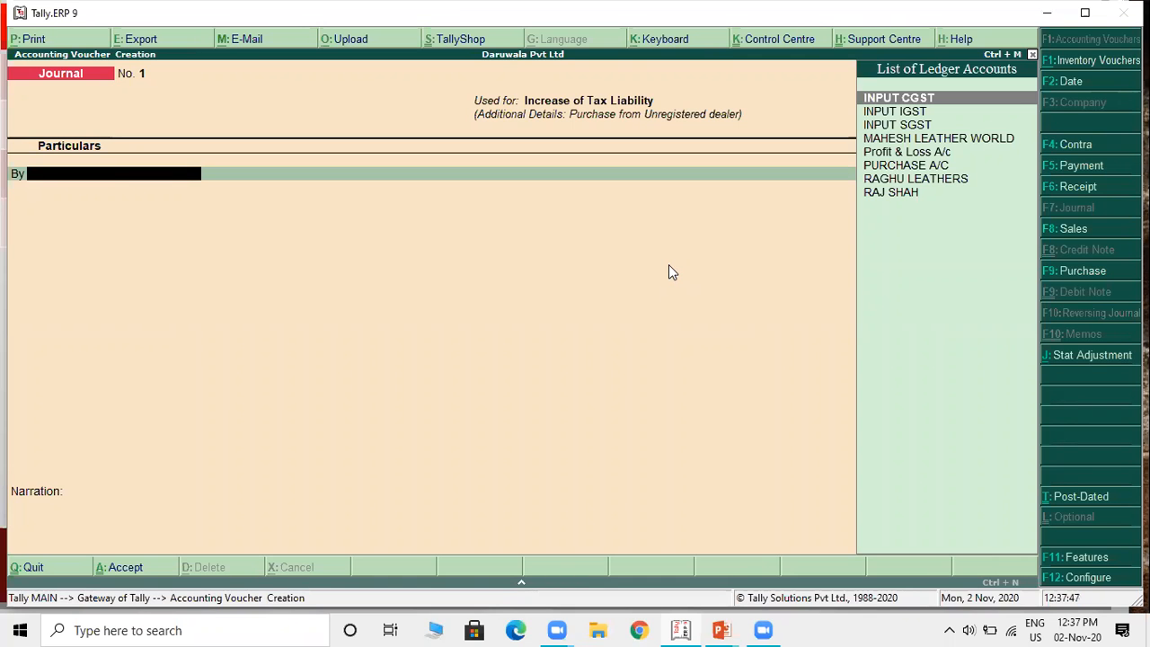
Step: Leave the blank journal voucher and open the Day Book
{"action": "key", "text": "Escape"}
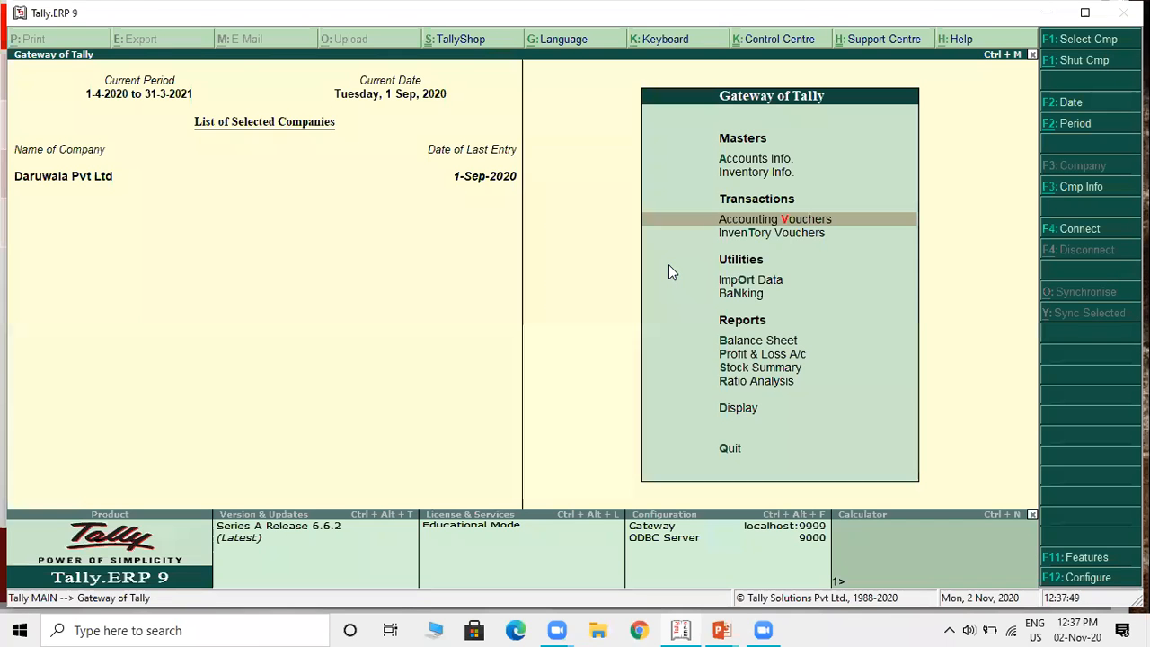
{"action": "key", "text": "Down"}
{"action": "key", "text": "Down"}
{"action": "key", "text": "d"}
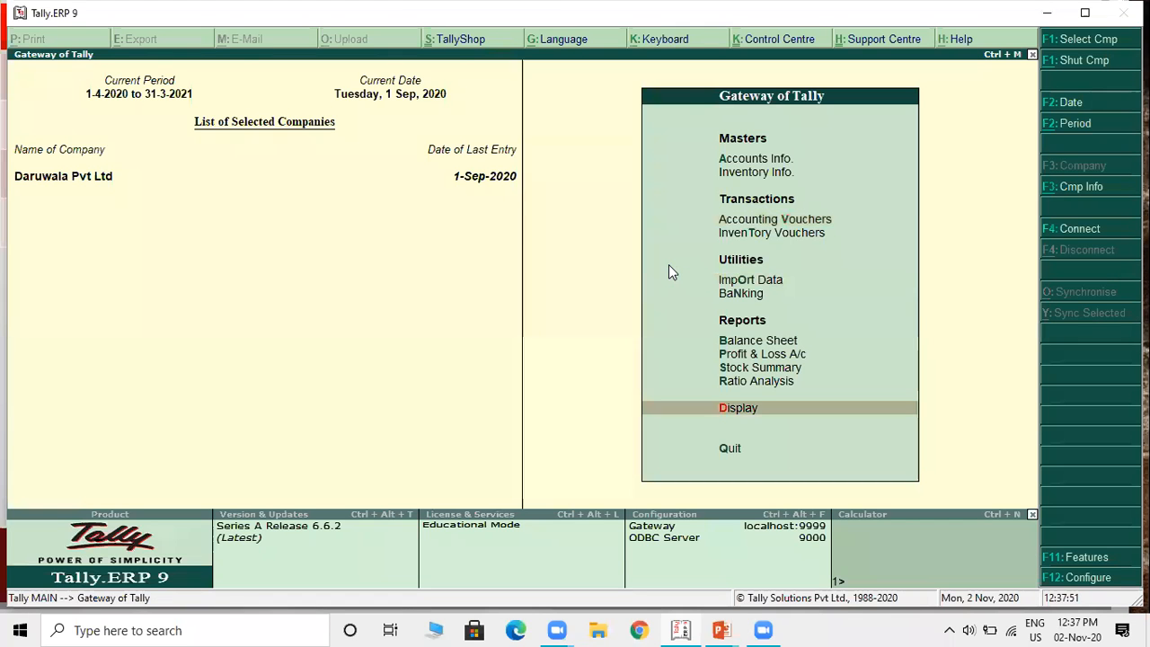
{"action": "key", "text": "Return"}
{"action": "key", "text": "Down"}
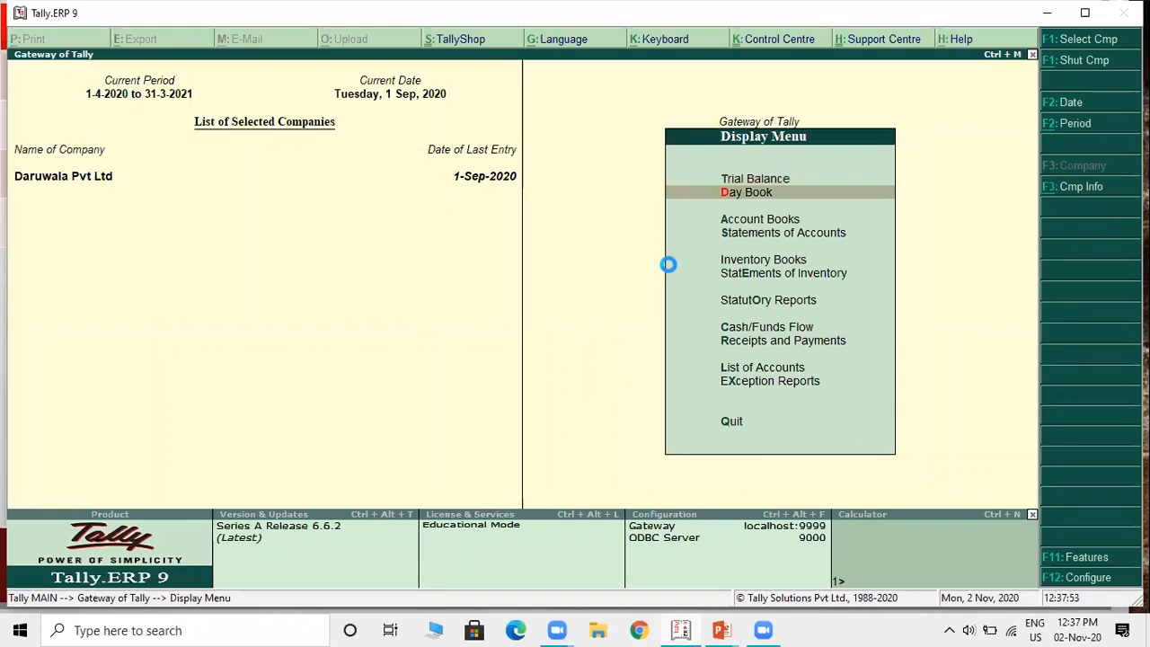
{"action": "key", "text": "Return"}
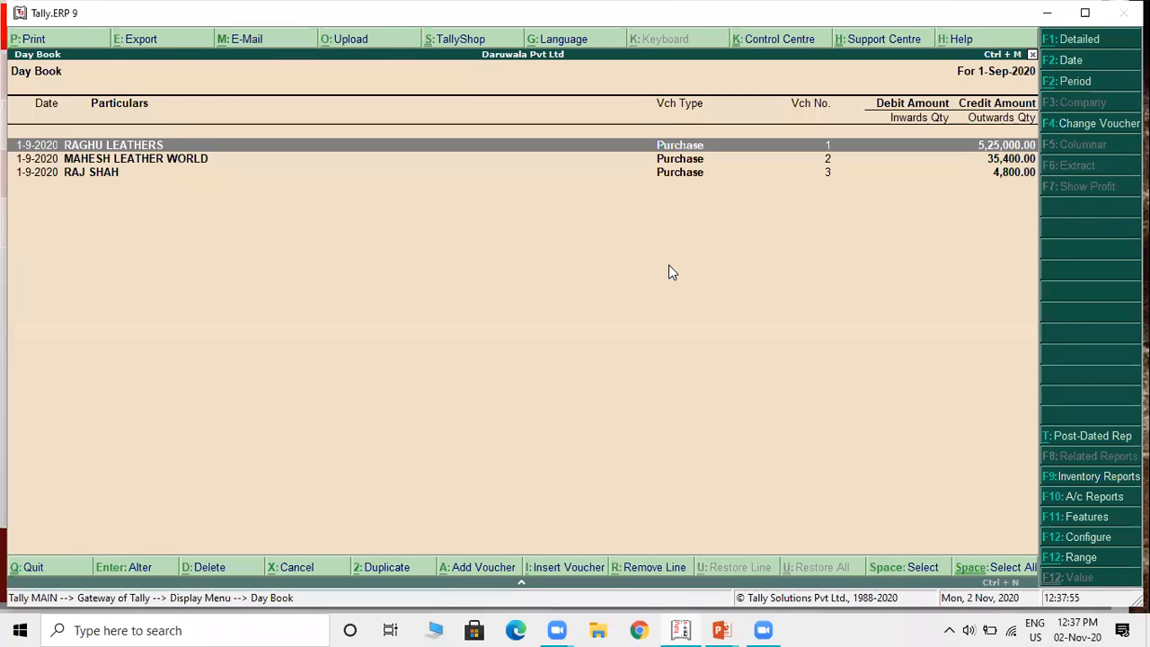
Step: Open purchase voucher no. 3 and examine its tax analysis in detailed form
{"action": "key", "text": "Down"}
{"action": "key", "text": "Down"}
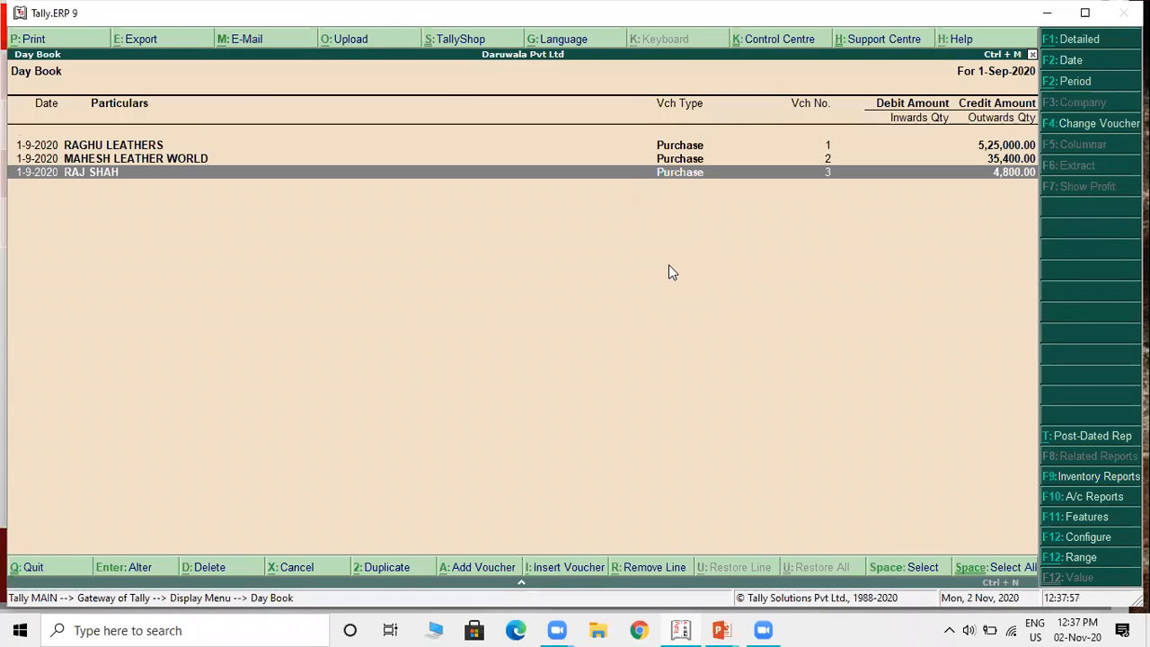
{"action": "key", "text": "Return"}
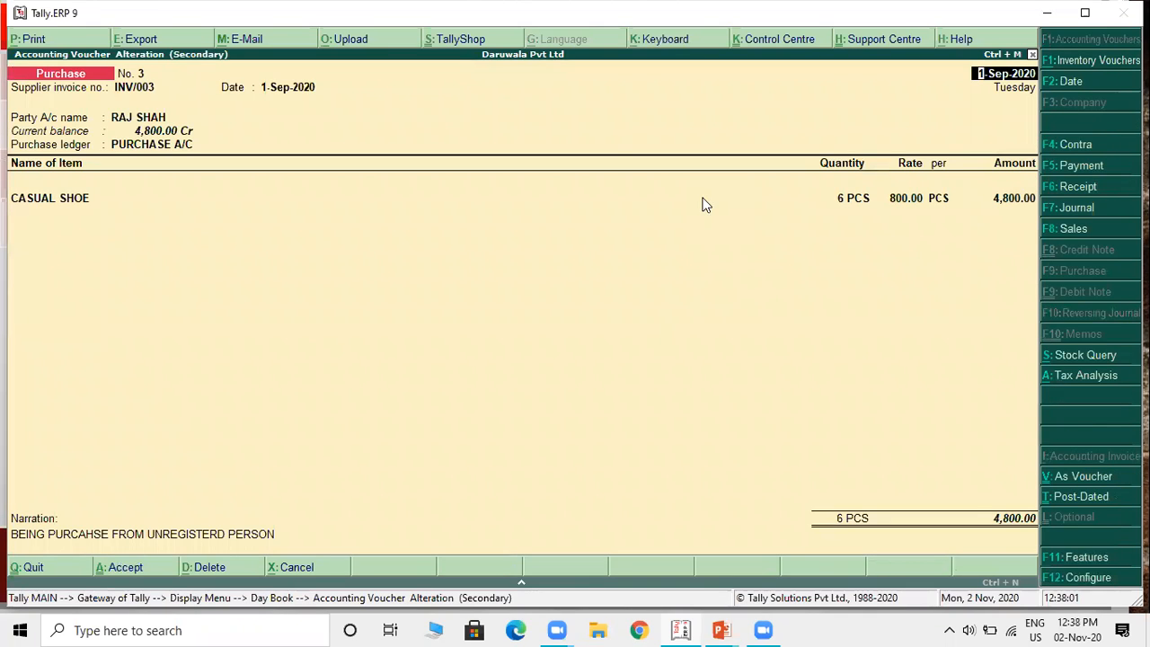
{"action": "left_click", "coordinate": [1078, 376]}
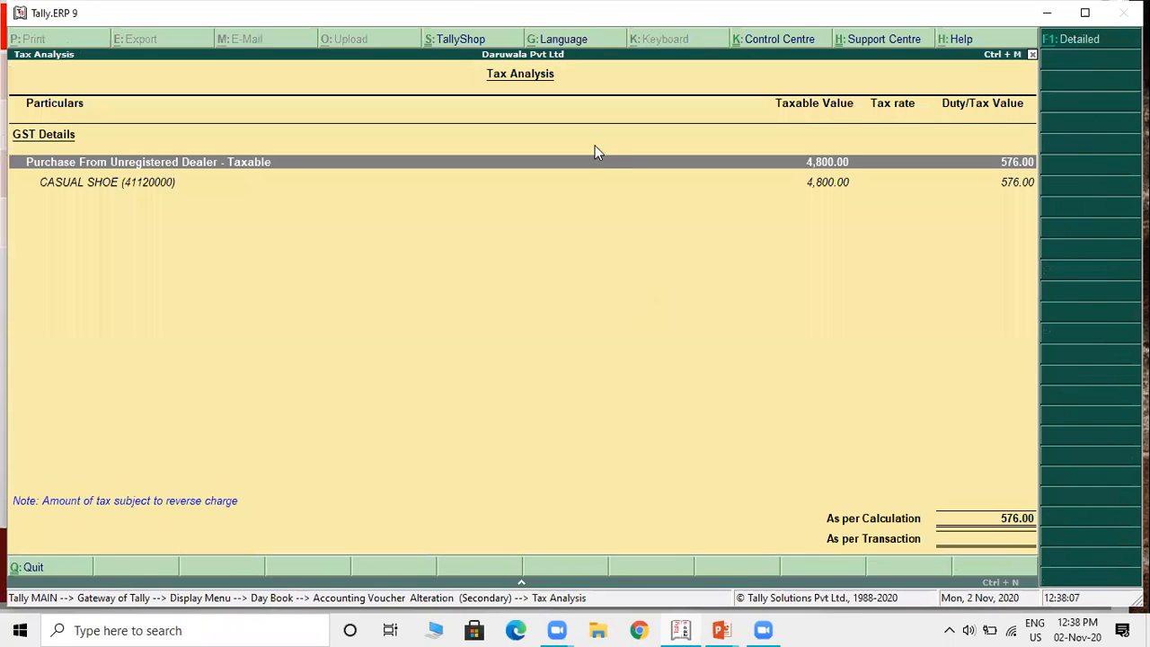
{"action": "key", "text": "alt+F1"}
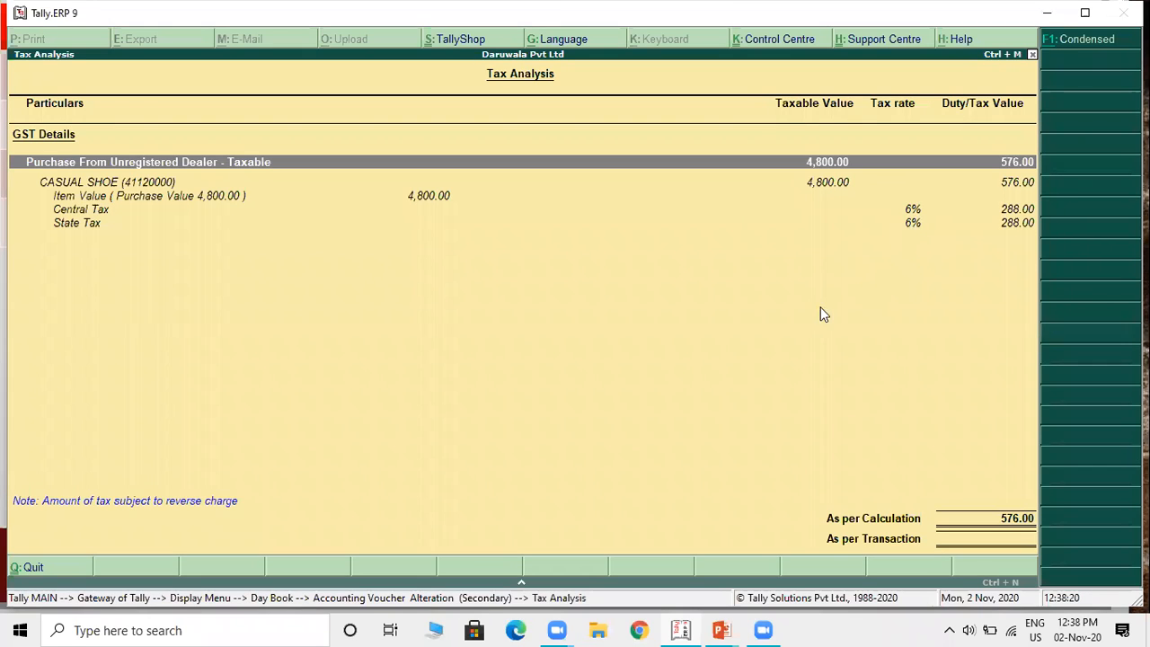
{"action": "key", "text": "Escape"}
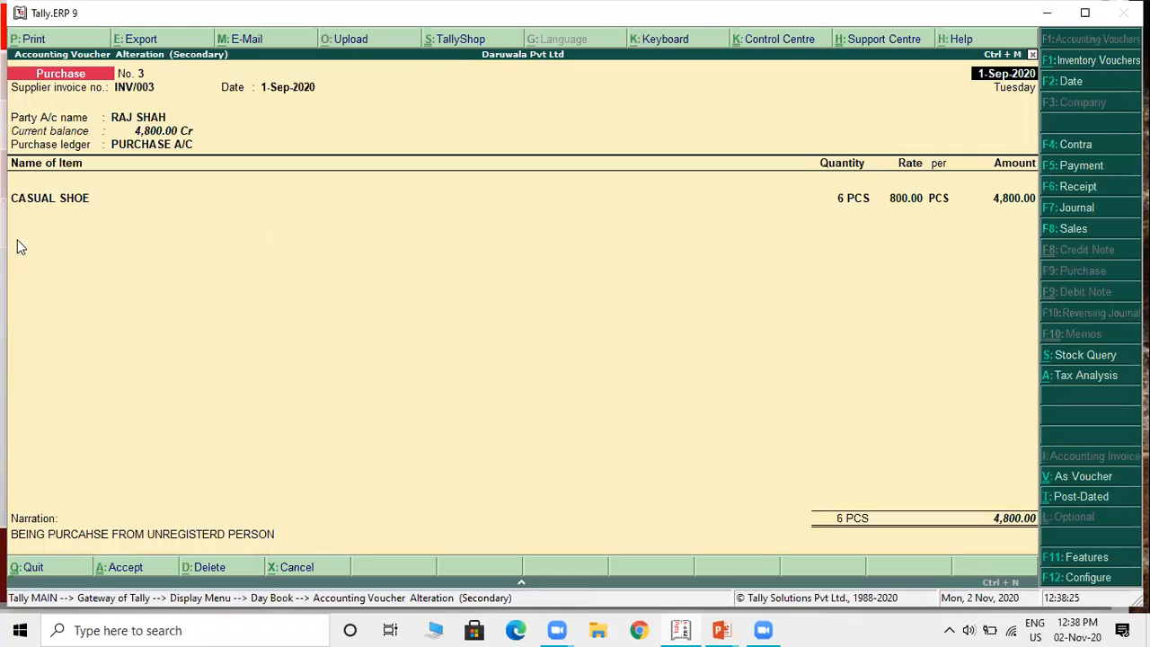
Step: Open the CASUAL SHOE stock item for alteration from the purchase voucher's item line
{"action": "left_click", "coordinate": [61, 201]}
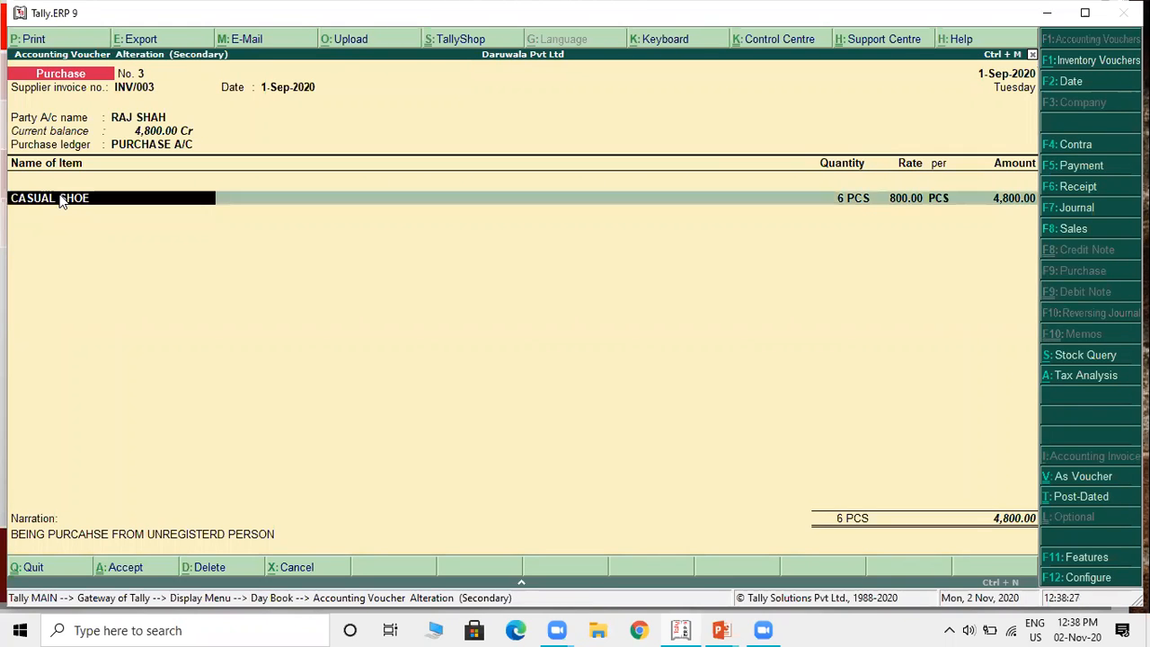
{"action": "key", "text": "Return"}
{"action": "left_click", "coordinate": [61, 201]}
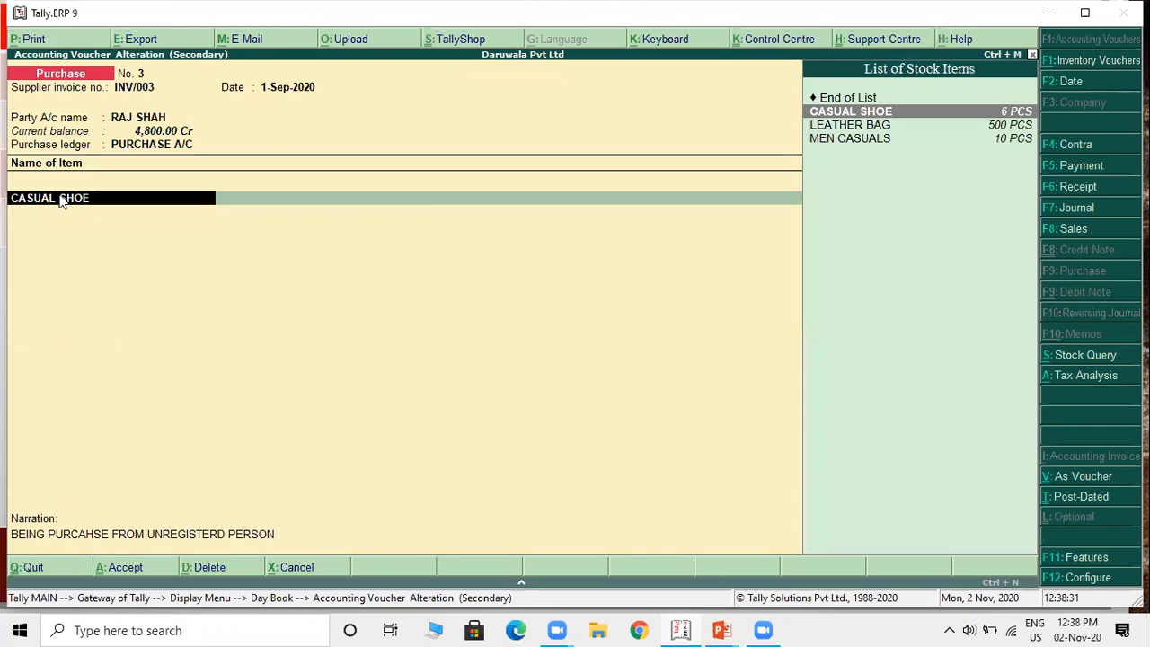
{"action": "key", "text": "ctrl+shift"}
{"action": "key", "text": "ctrl+Return"}
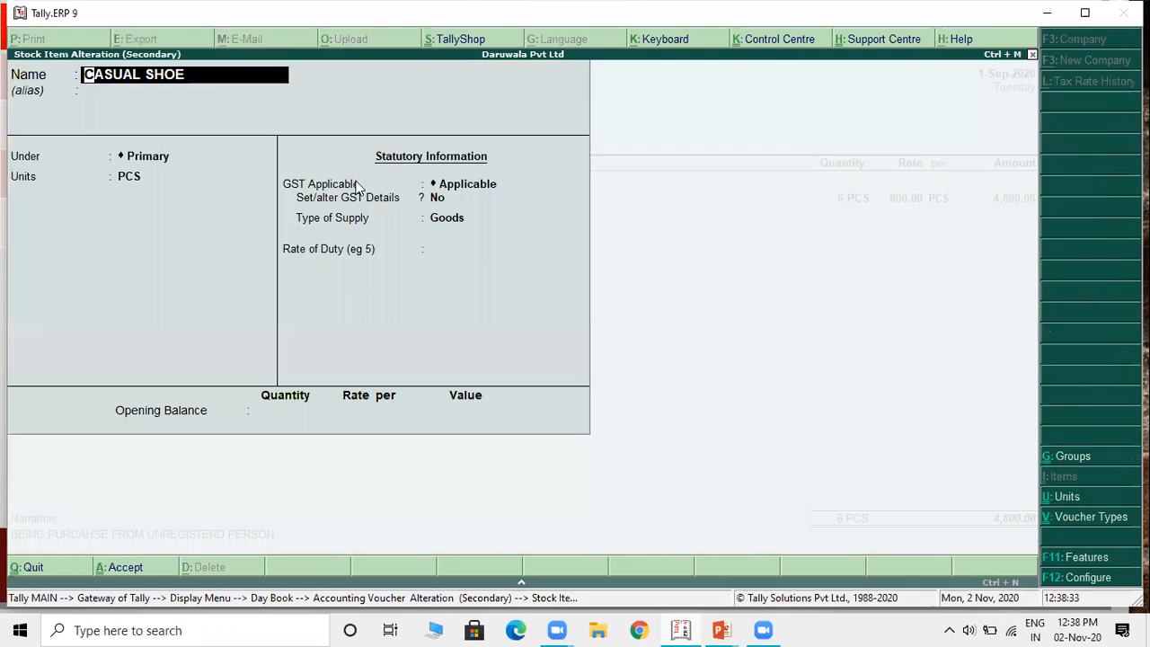
Step: Check the stock item's GST details, including reverse charge applicability and tax rates, and return to the voucher
{"action": "key", "text": "Return"}
{"action": "key", "text": "Return"}
{"action": "key", "text": "Return"}
{"action": "key", "text": "Return"}
{"action": "key", "text": "Return"}
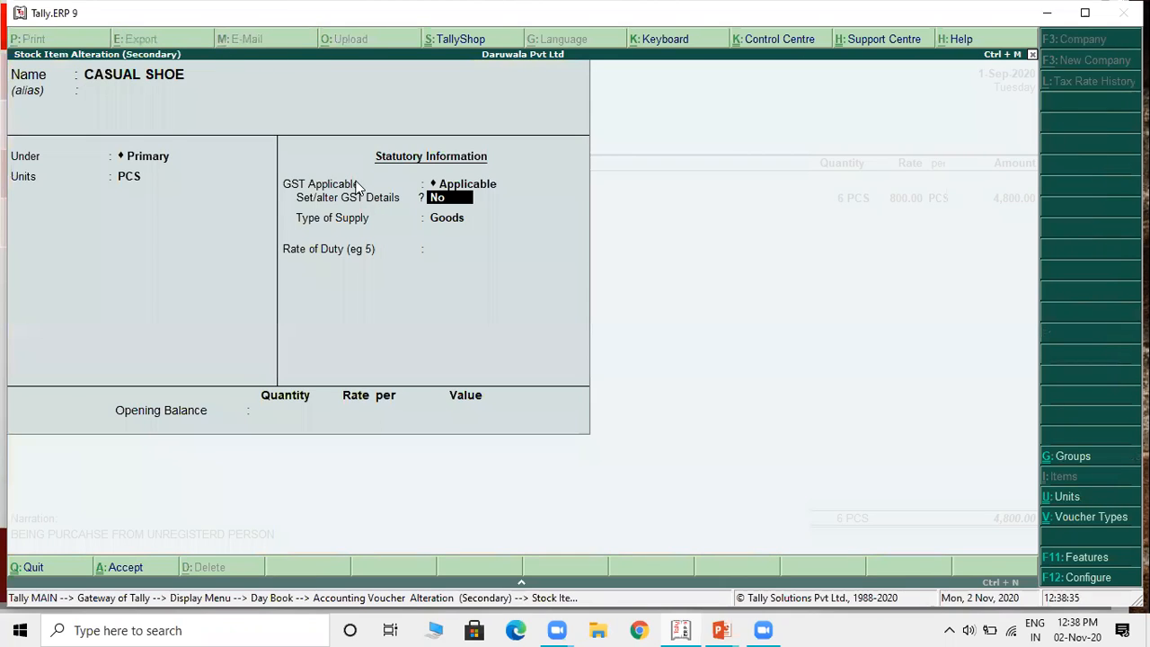
{"action": "key", "text": "y"}
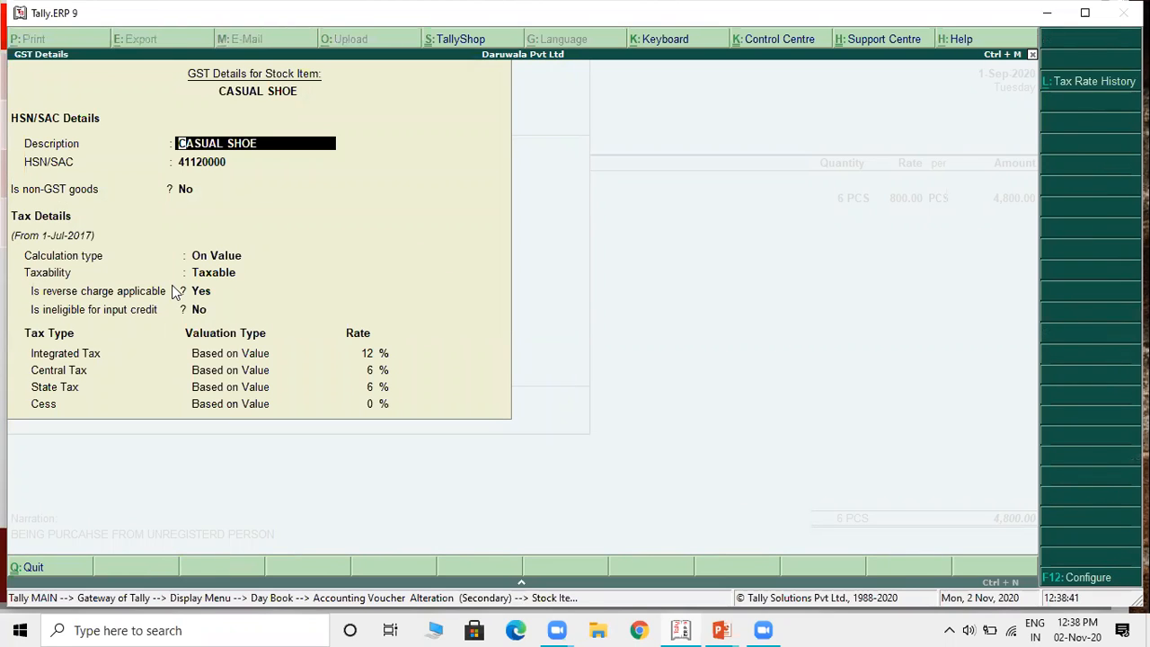
{"action": "key", "text": "Escape"}
{"action": "key", "text": "ctrl+a"}
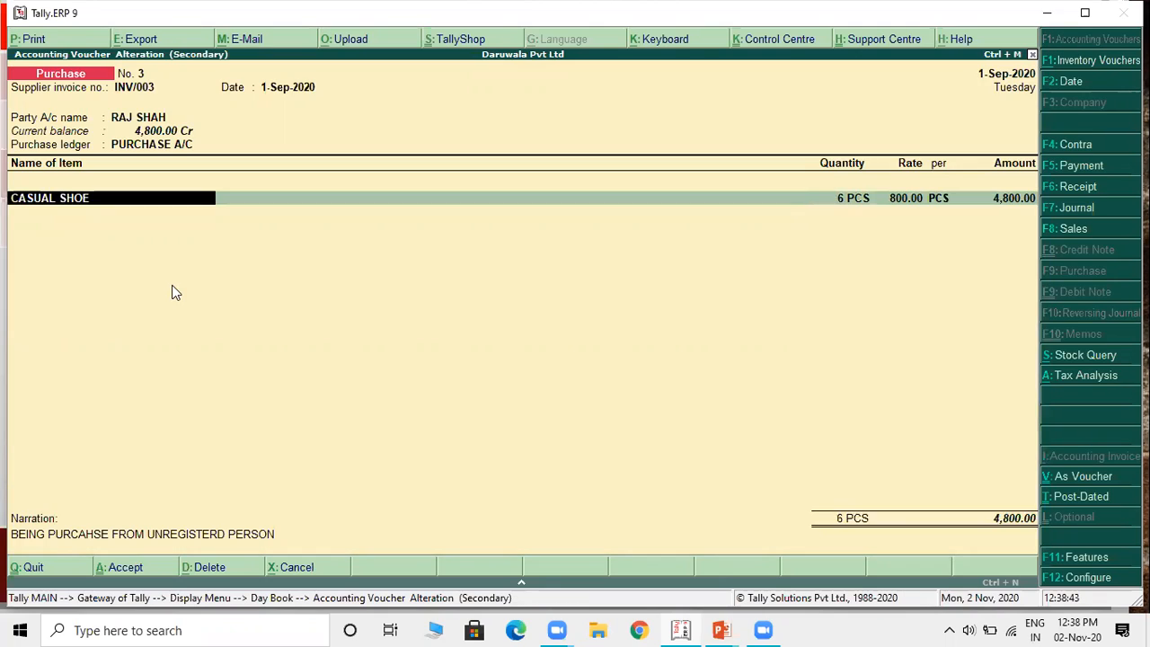
Step: Reselect CASUAL SHOE, go through its item line, and examine the voucher's detailed tax analysis again
{"action": "key", "text": "space"}
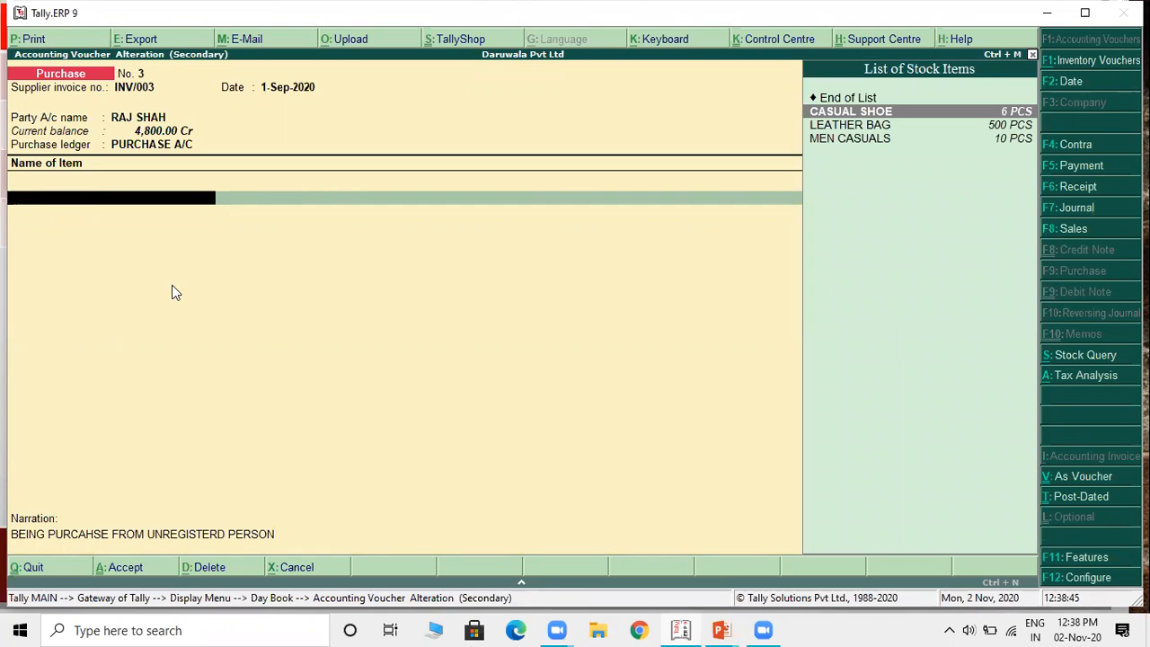
{"action": "key", "text": "Return"}
{"action": "key", "text": "Return"}
{"action": "key", "text": "Return"}
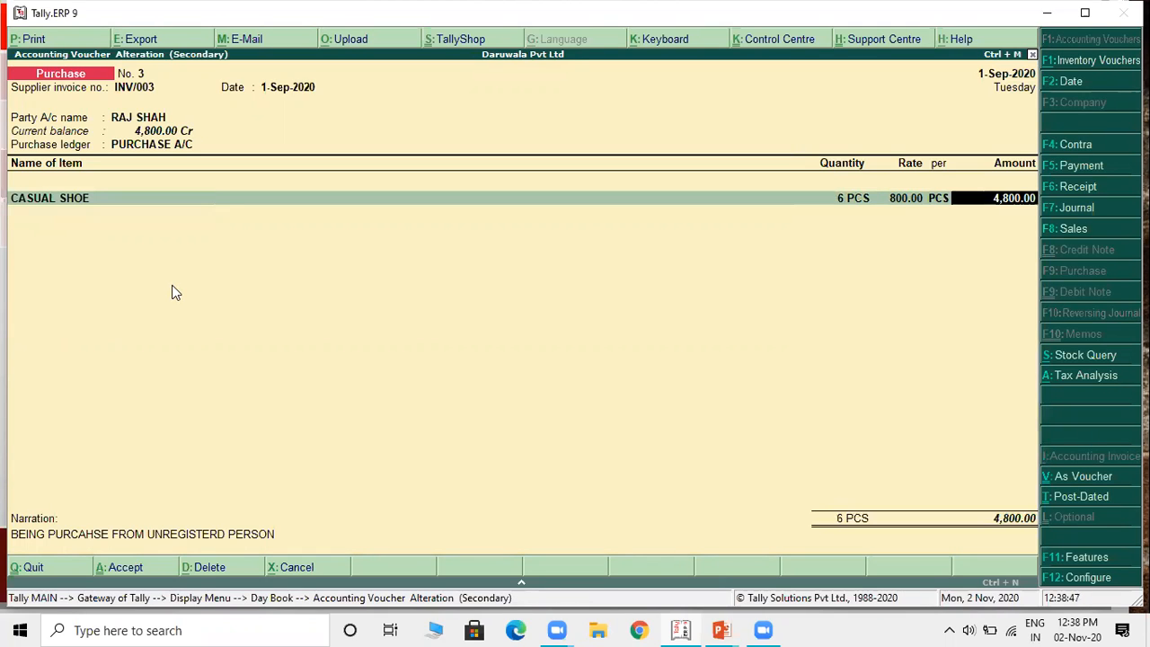
{"action": "key", "text": "Return"}
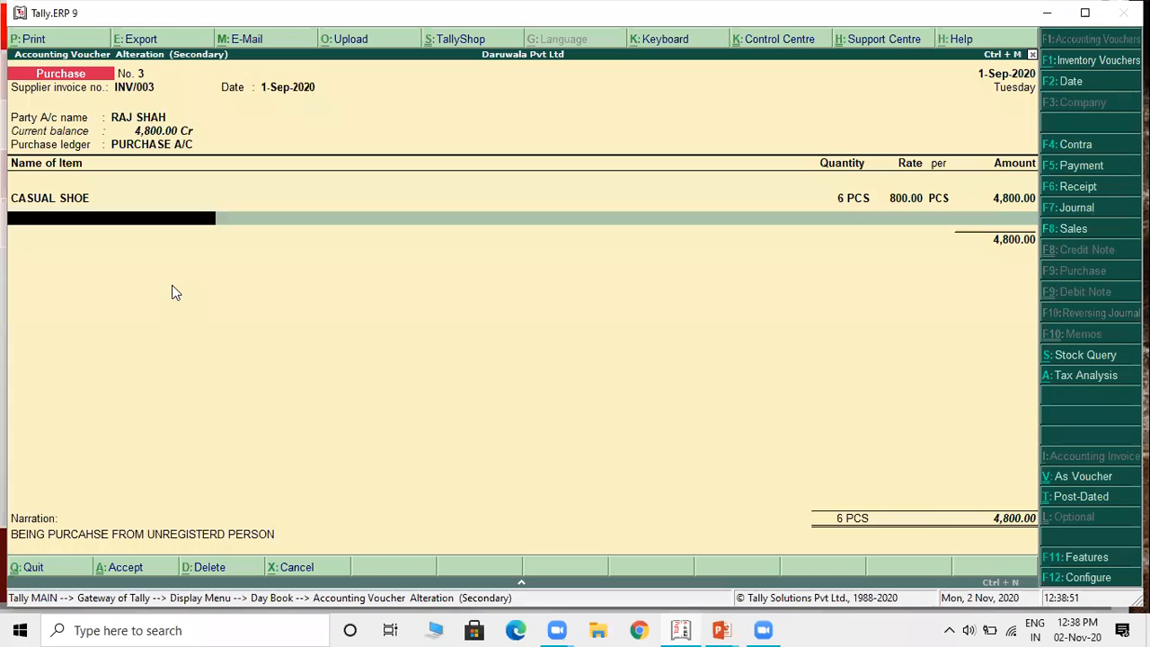
{"action": "key", "text": "alt+a"}
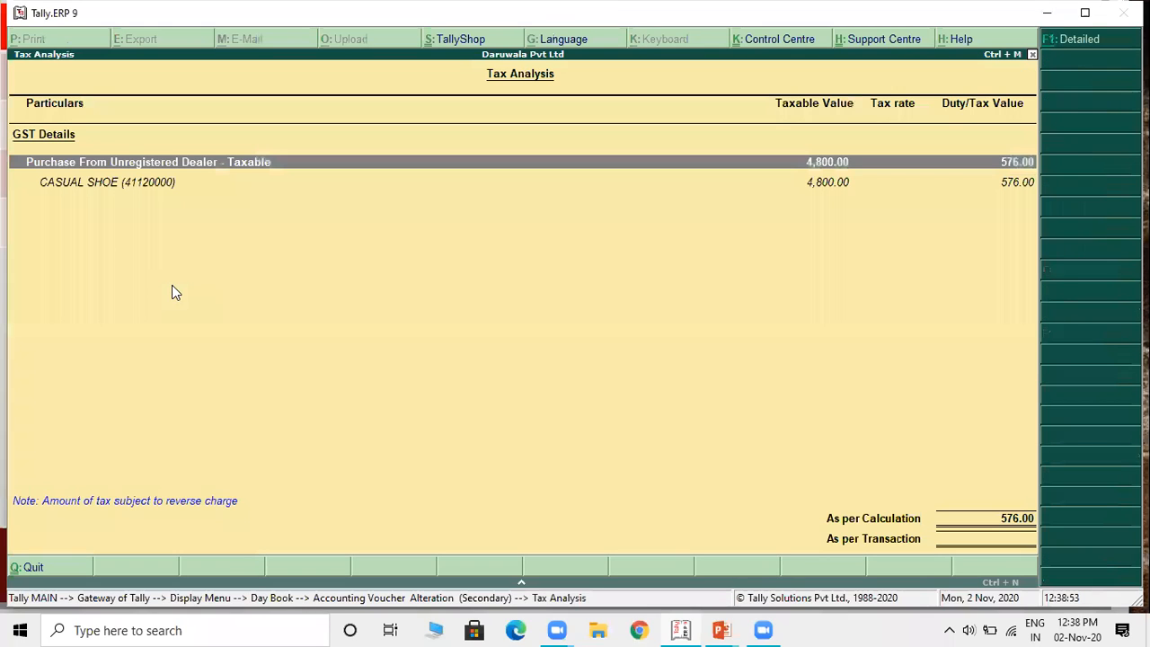
{"action": "key", "text": "XF86AudioMute"}
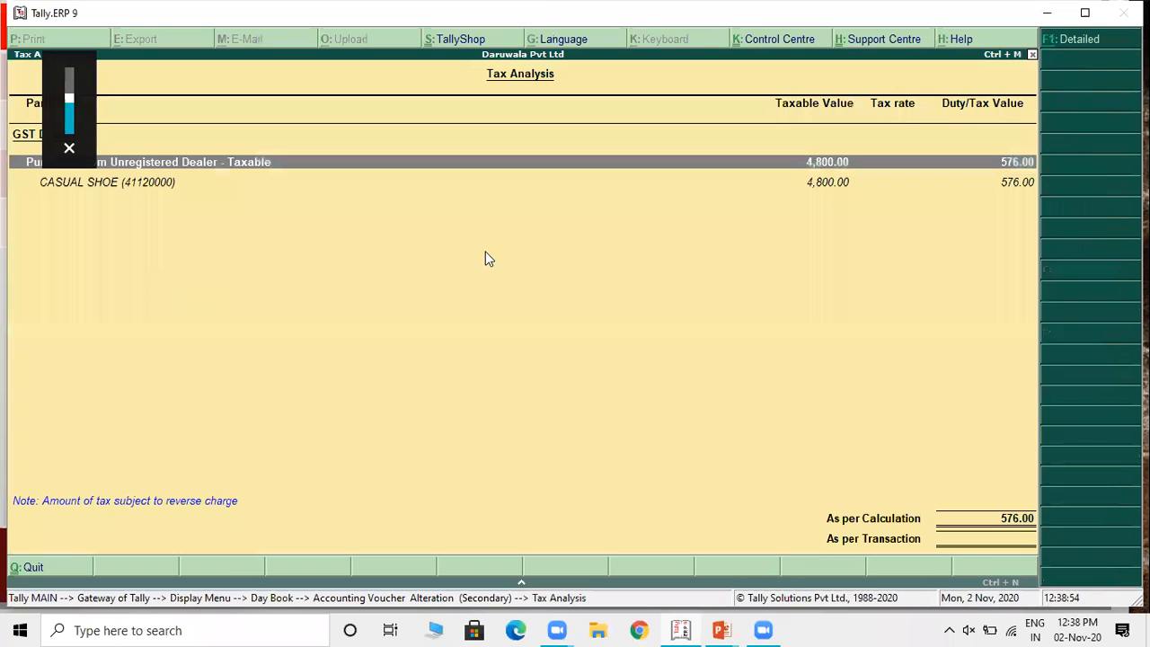
{"action": "left_click", "coordinate": [1087, 39]}
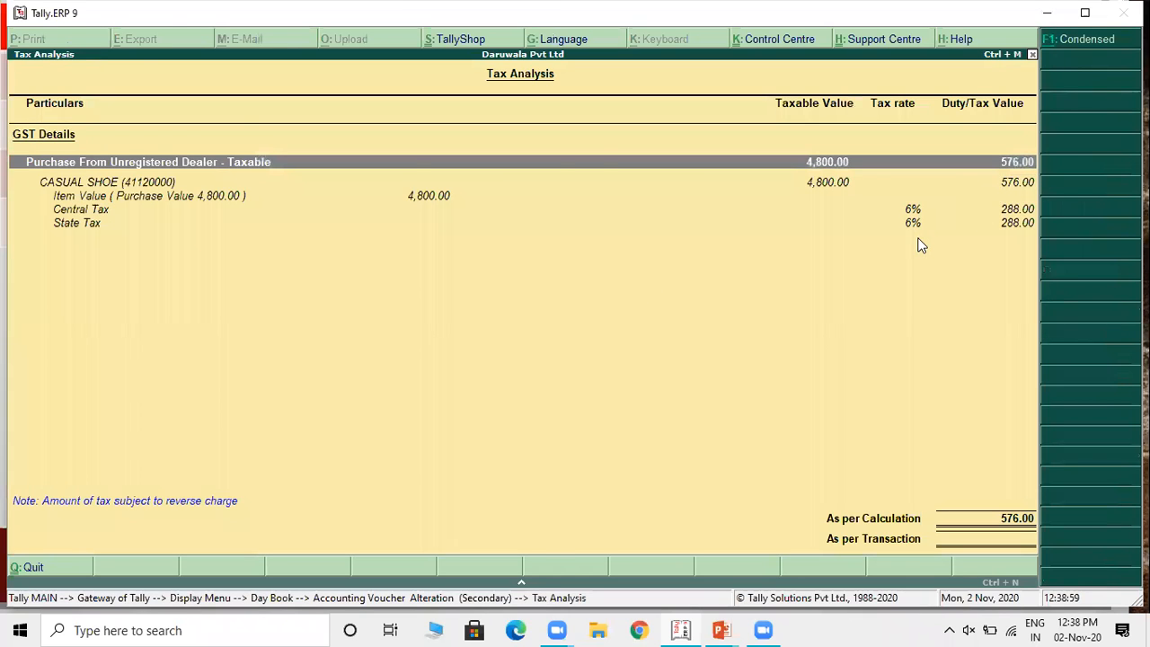
Step: Compare the central and state tax amounts with the RCM journal entry on the PowerPoint slide
{"action": "key", "text": "alt+Tab"}
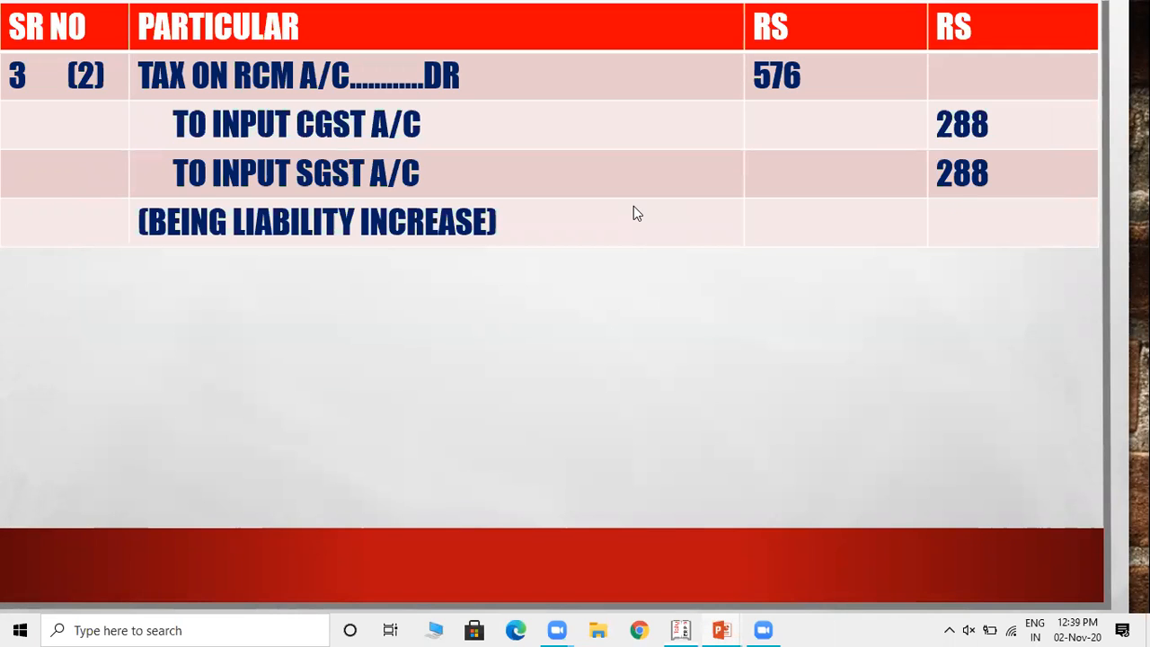
{"action": "key", "text": "alt+Tab"}
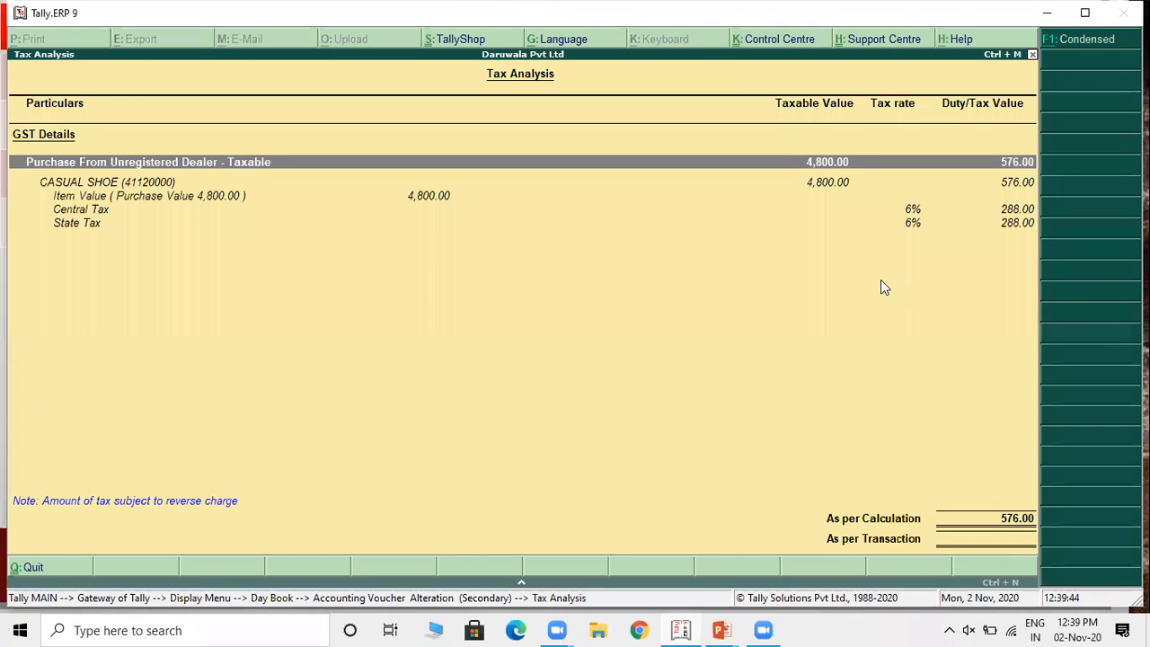
{"action": "key", "text": "alt+Tab"}
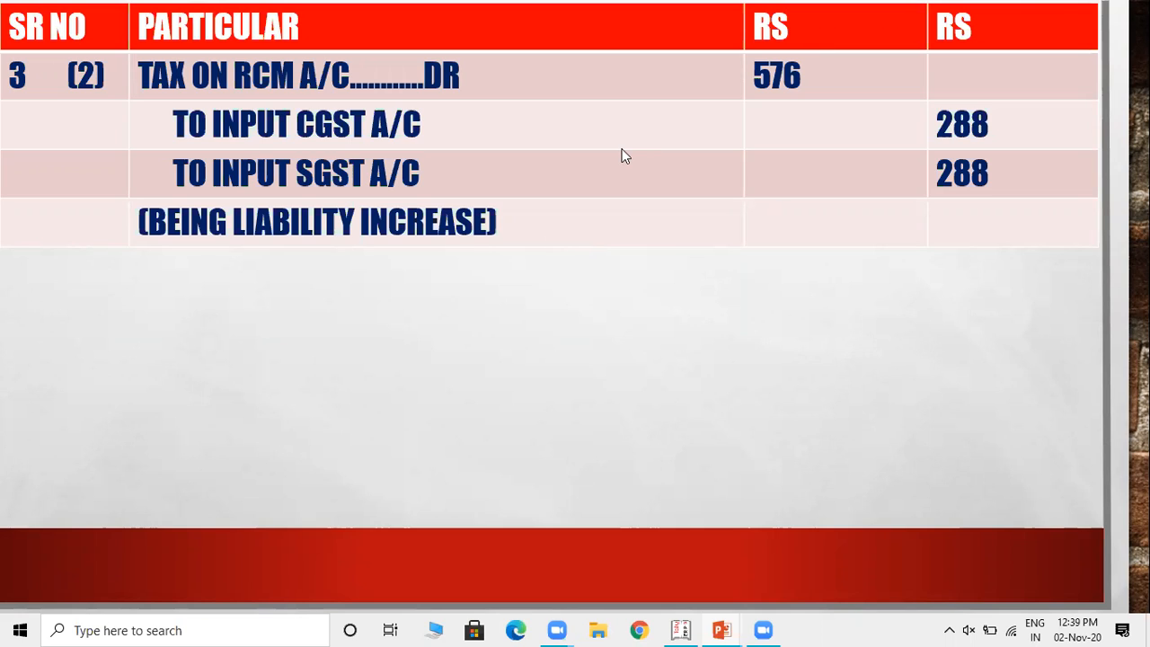
{"action": "key", "text": "alt+Tab"}
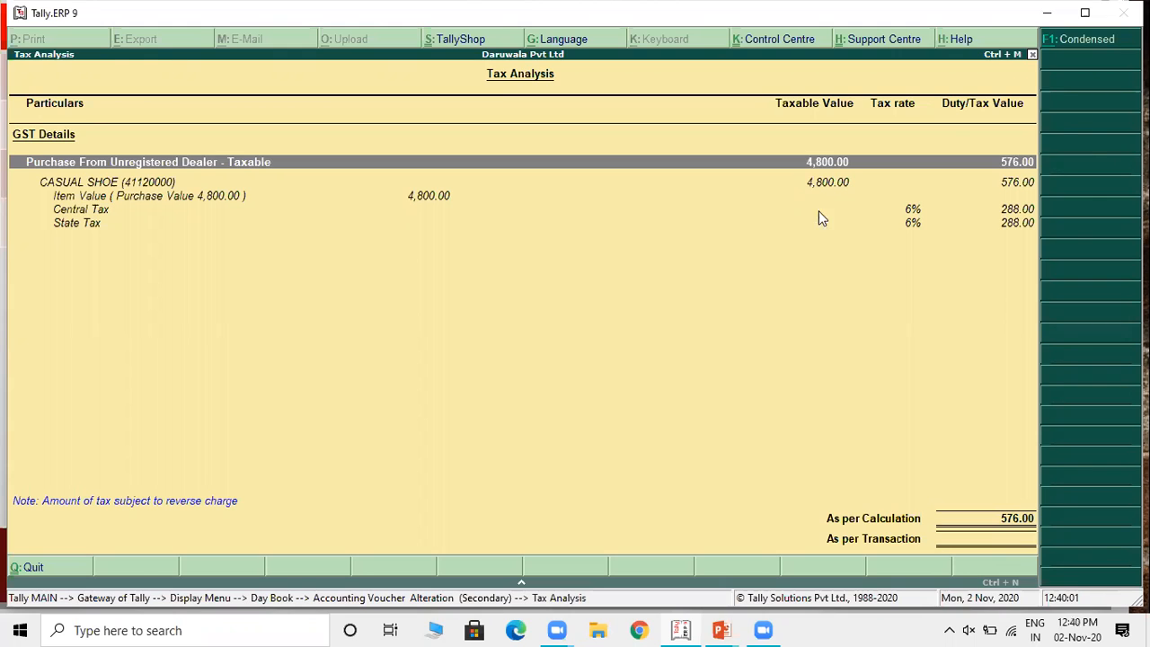
Step: Close the tax analysis and quit the purchase voucher without saving, returning to the Day Book
{"action": "key", "text": "Escape"}
{"action": "key", "text": "Escape"}
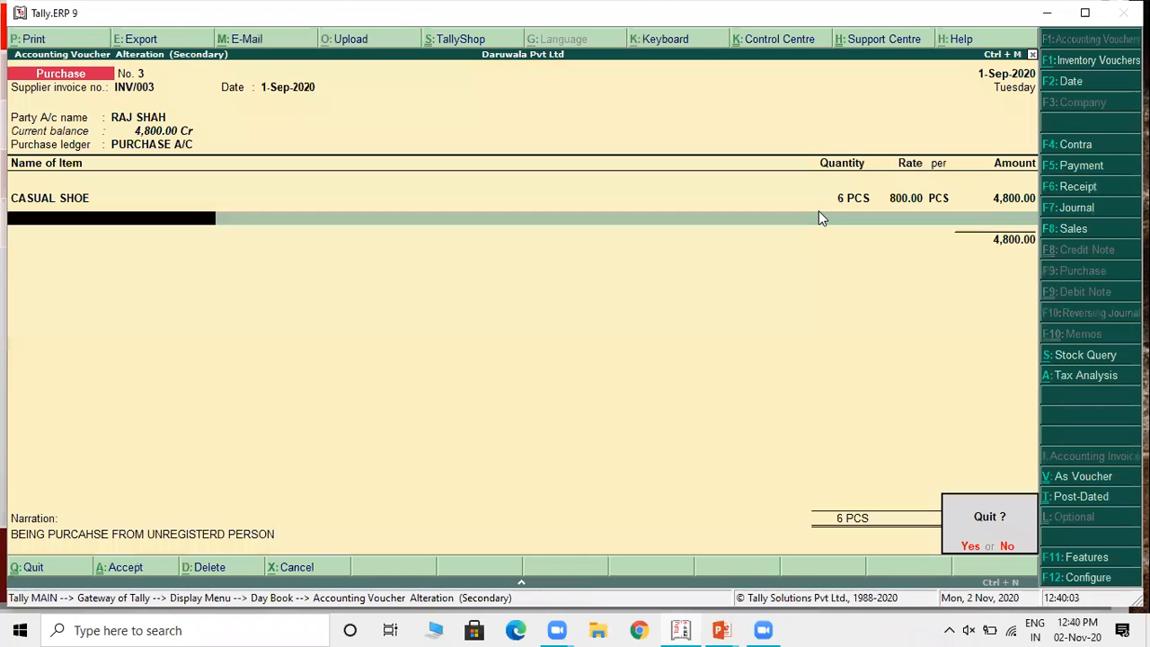
{"action": "key", "text": "y"}
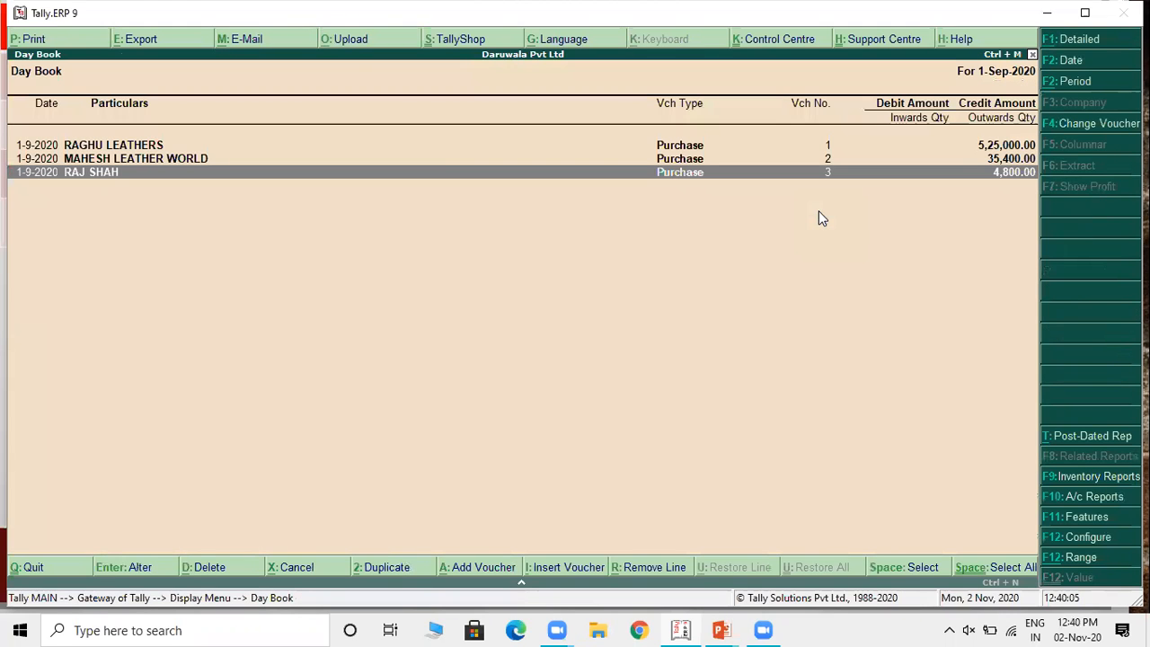
Step: Add a journal voucher from the Day Book and start a statutory adjustment with GST as the duty type
{"action": "key", "text": "alt+i"}
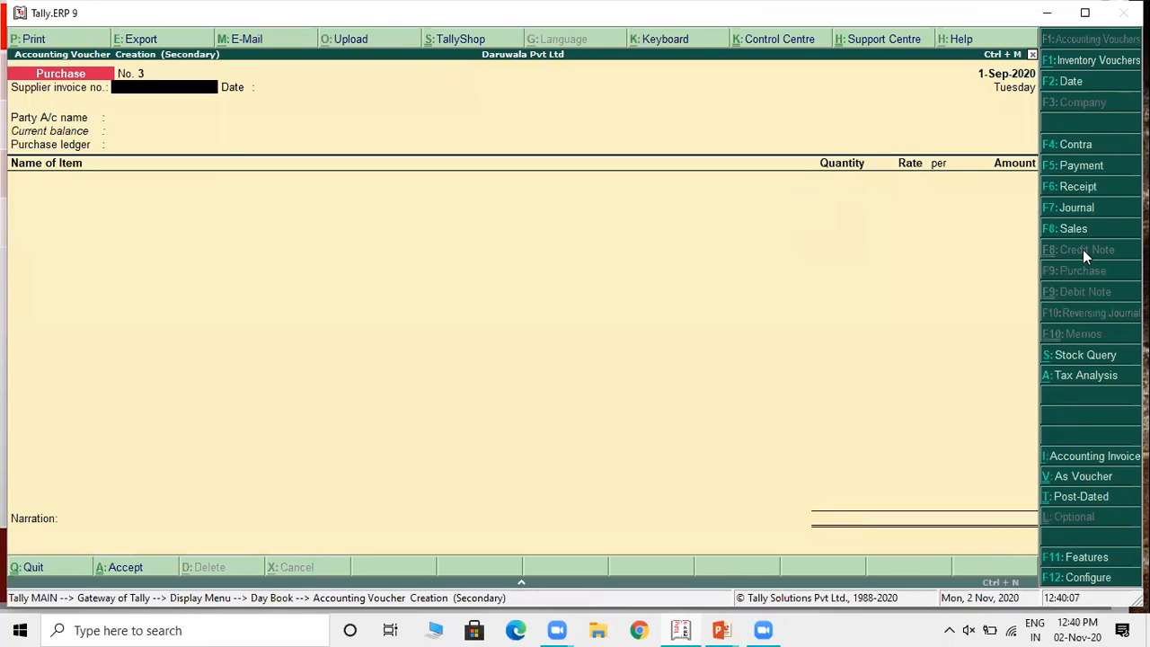
{"action": "left_click", "coordinate": [1070, 208]}
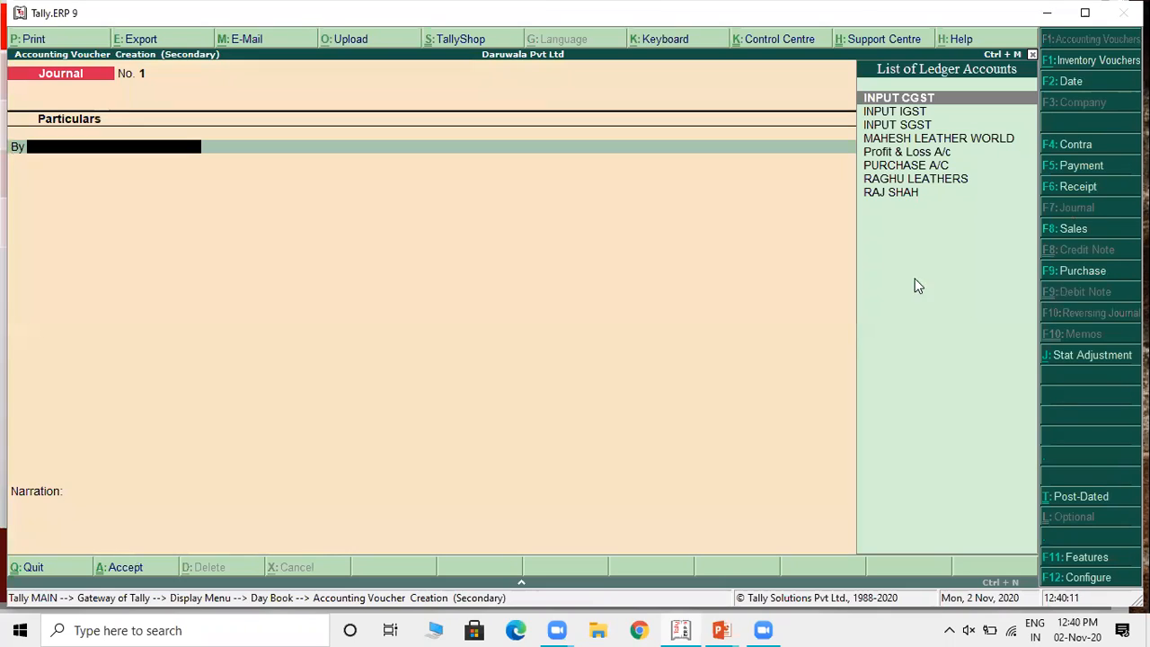
{"action": "left_click", "coordinate": [1083, 355]}
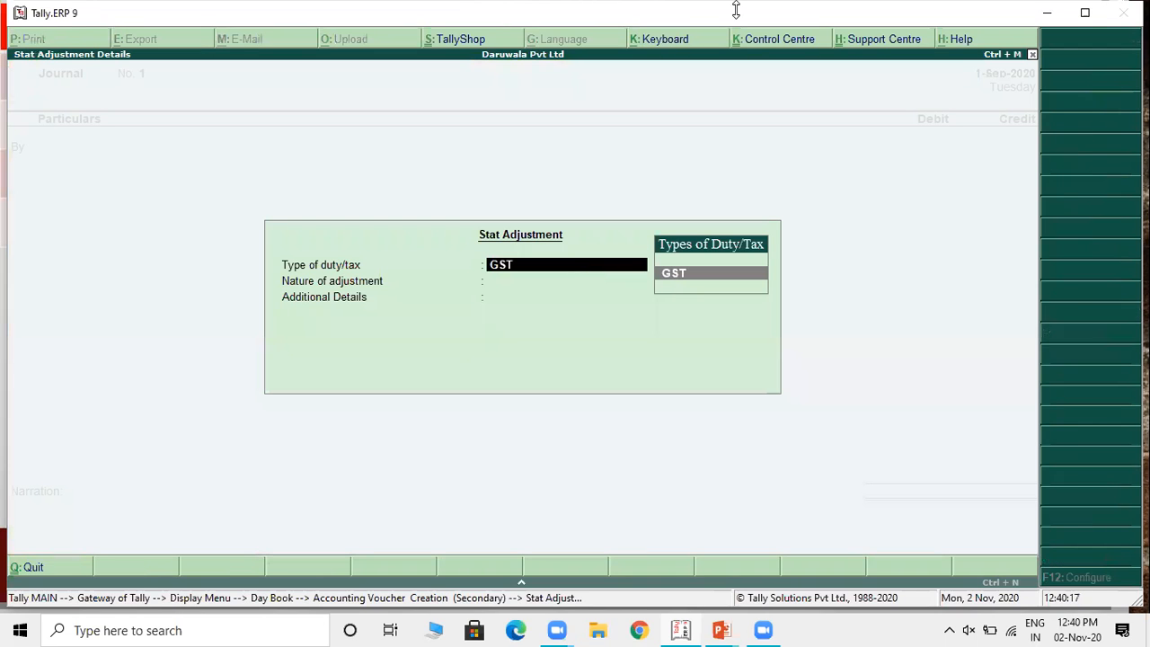
{"action": "key", "text": "Return"}
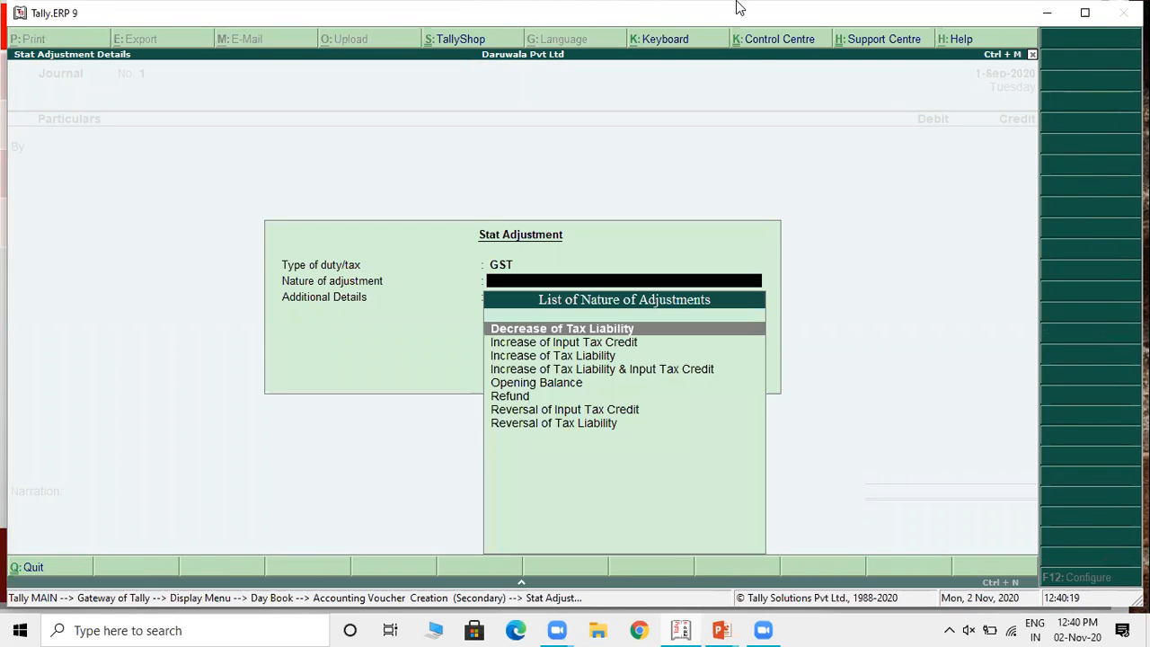
Step: Set the nature of adjustment to Increase of Tax Liability
{"action": "key", "text": "Down"}
{"action": "key", "text": "Down"}
{"action": "key", "text": "Down"}
{"action": "key", "text": "Down"}
{"action": "key", "text": "Down"}
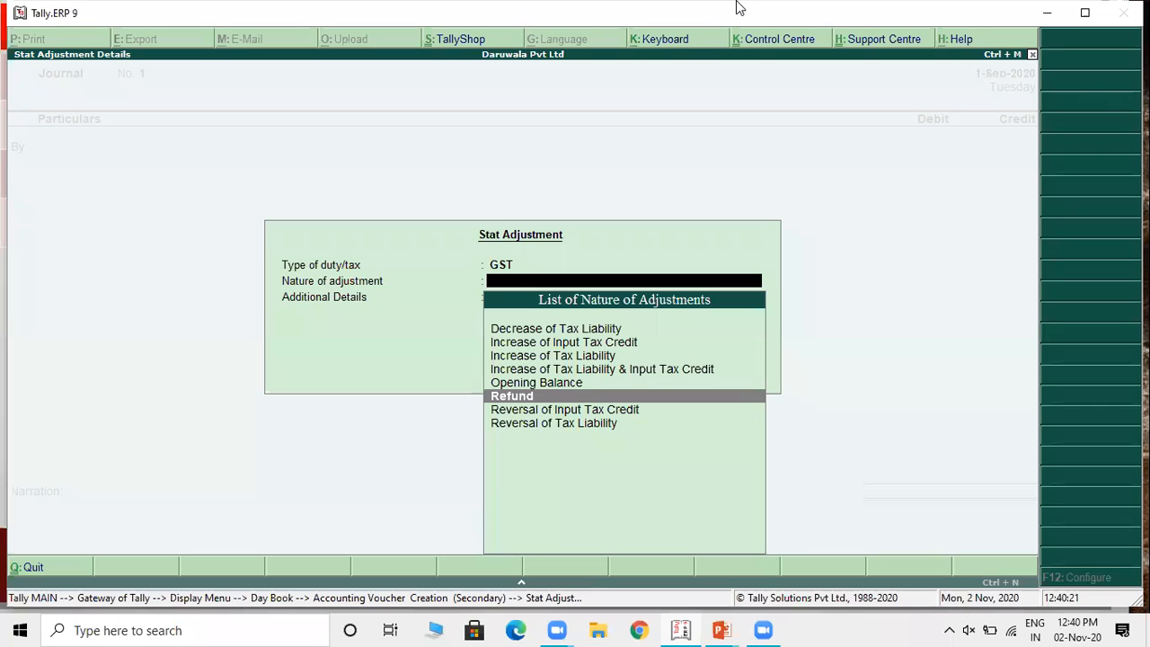
{"action": "key", "text": "Up"}
{"action": "key", "text": "Up"}
{"action": "key", "text": "Up"}
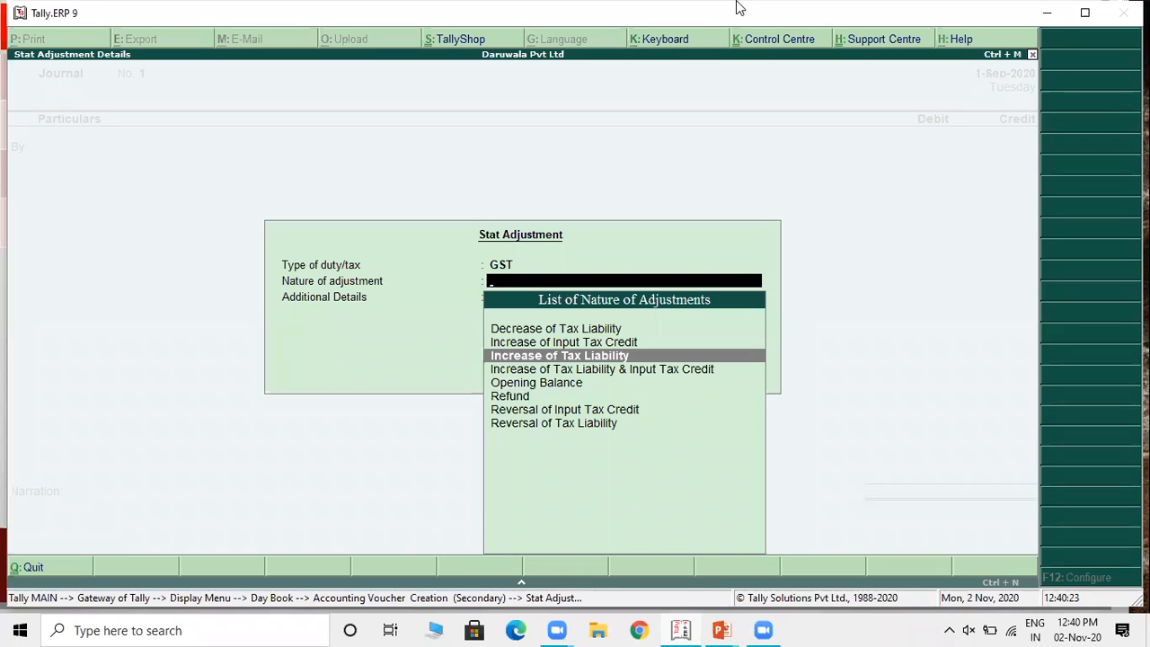
{"action": "key", "text": "Return"}
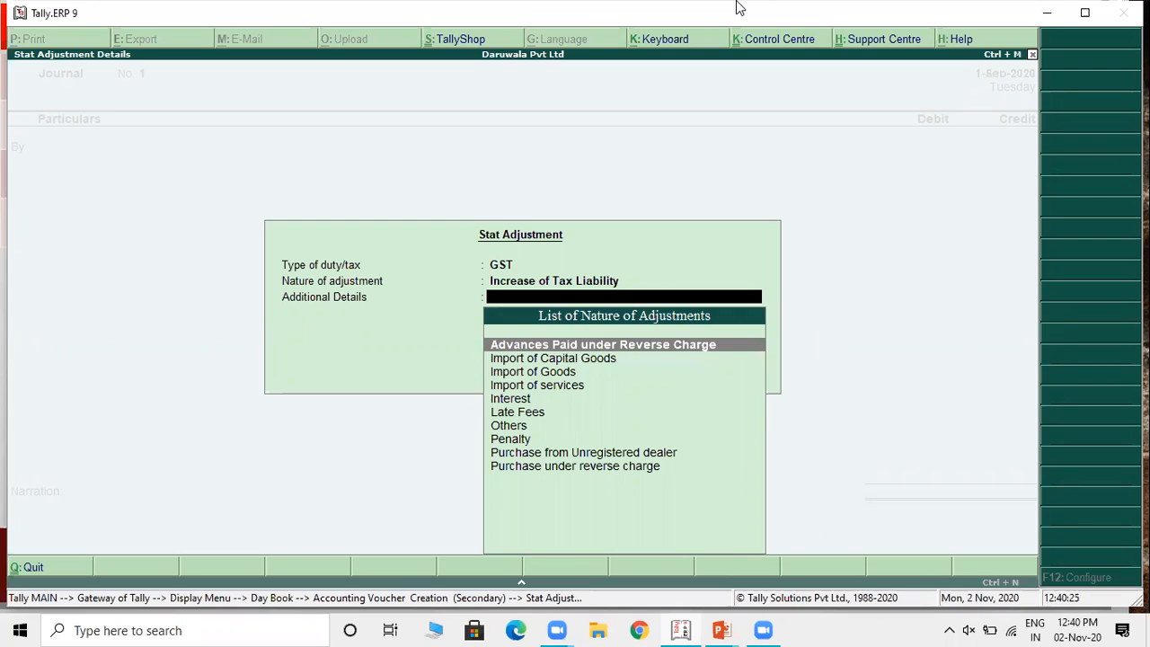
Step: Set the adjustment's additional details to Purchase from Unregistered dealer and return to the journal voucher
{"action": "key", "text": "Down"}
{"action": "key", "text": "Down"}
{"action": "key", "text": "Down"}
{"action": "key", "text": "Down"}
{"action": "key", "text": "Down"}
{"action": "key", "text": "Down"}
{"action": "key", "text": "Down"}
{"action": "key", "text": "Down"}
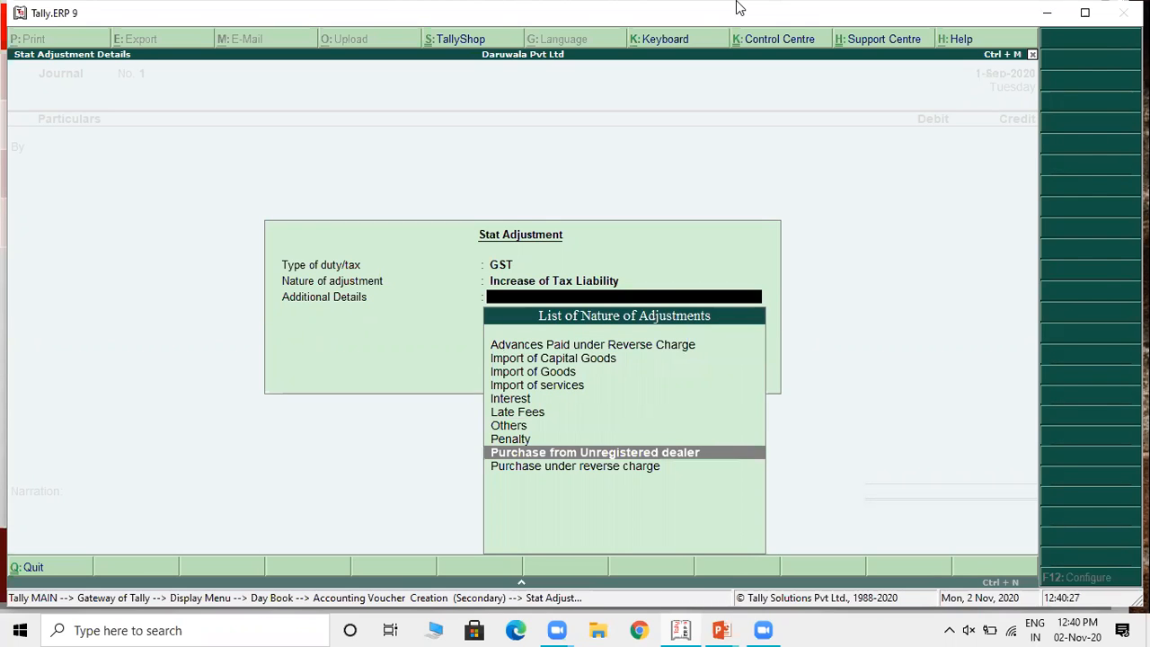
{"action": "key", "text": "Return"}
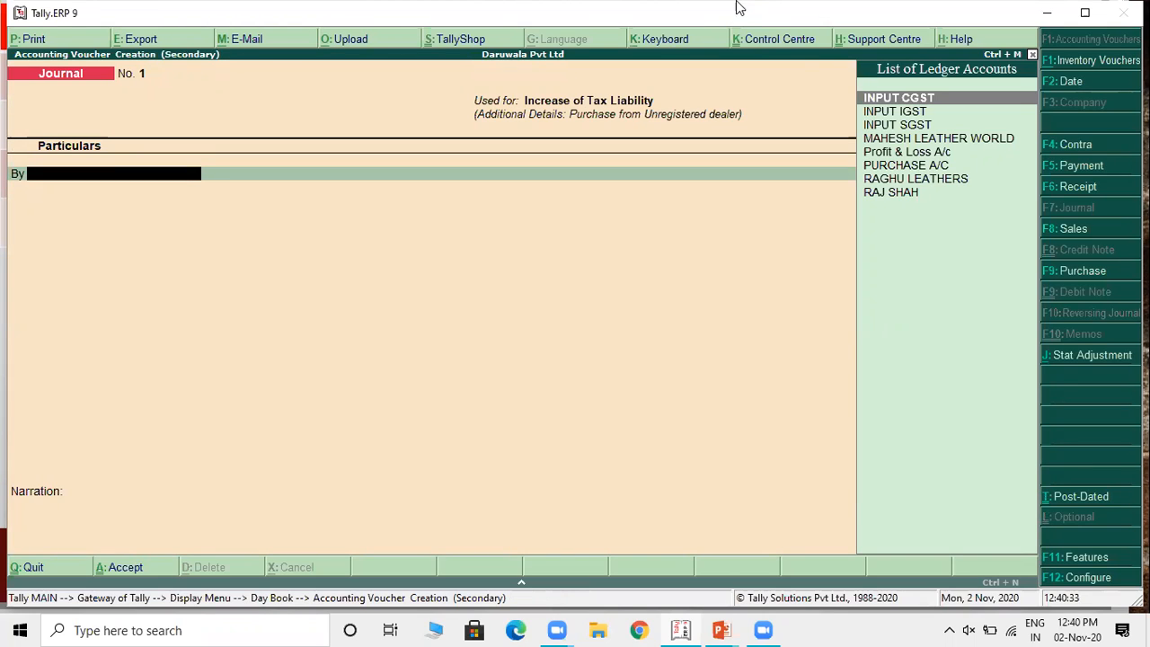
Step: Create a ledger named TAX ON RCM under Current Assets with default settings and use it on the debit line
{"action": "key", "text": "alt+c"}
{"action": "type", "text": "TAX ON RCM"}
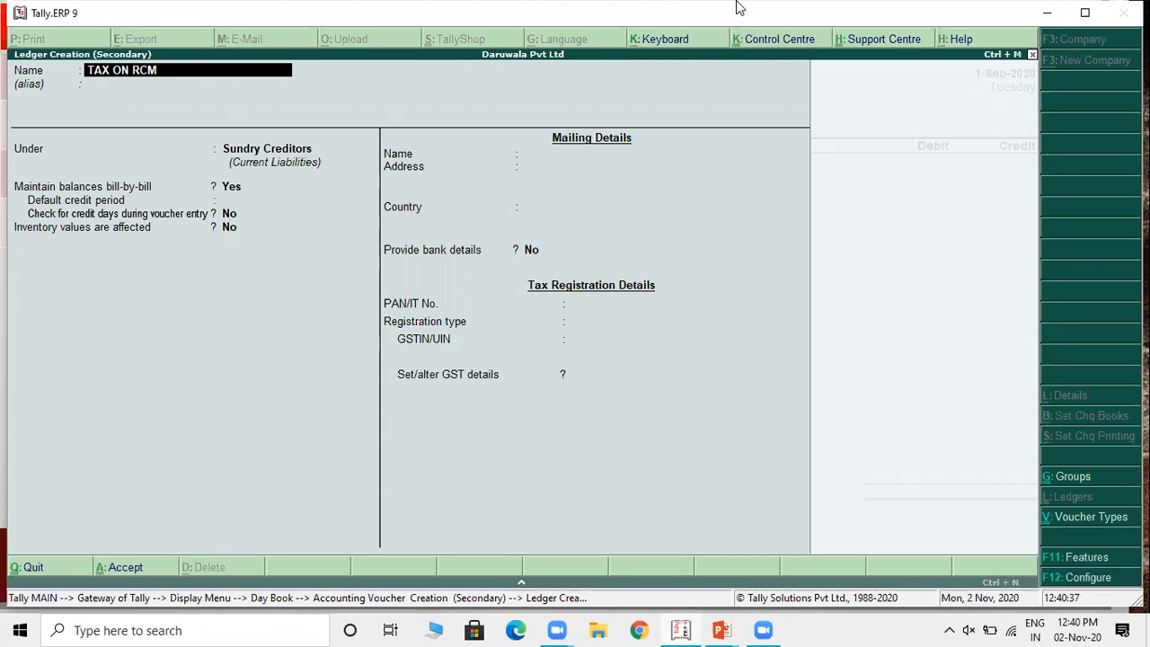
{"action": "key", "text": "Return"}
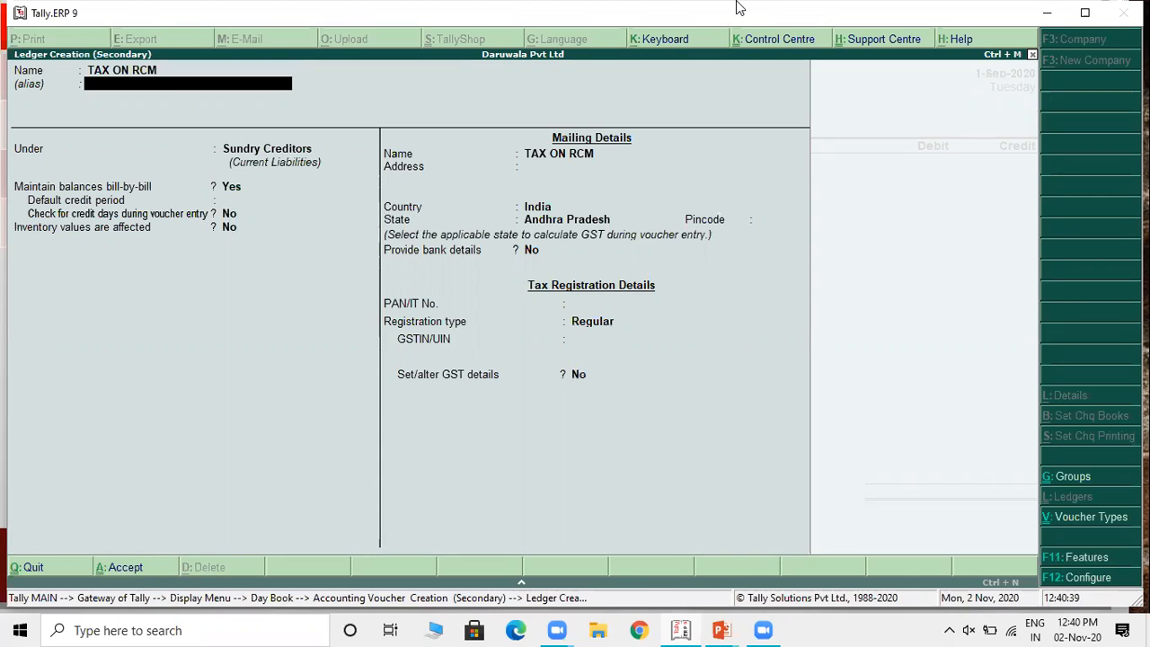
{"action": "key", "text": "Return"}
{"action": "type", "text": "CU"}
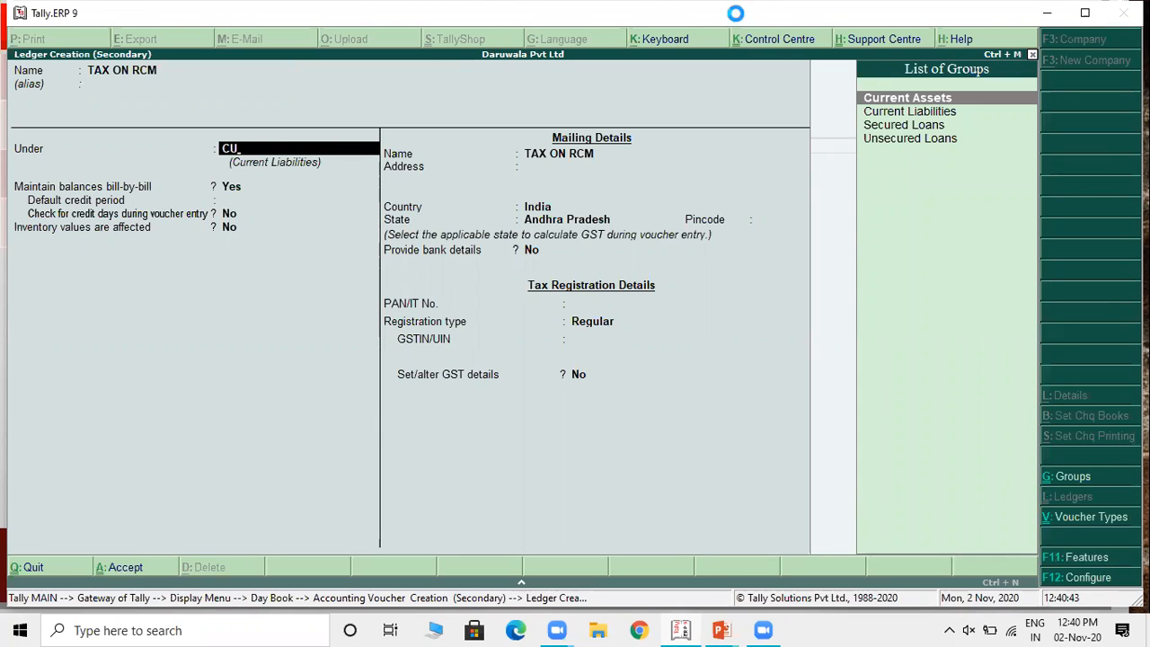
{"action": "key", "text": "Return"}
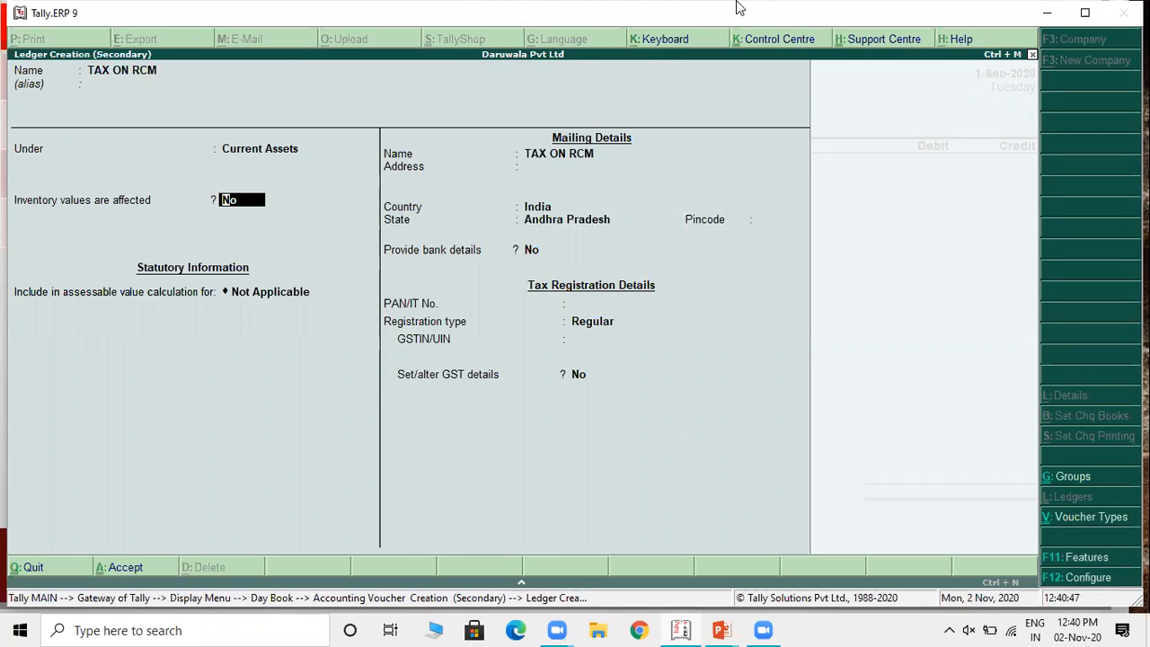
{"action": "key", "text": "Return"}
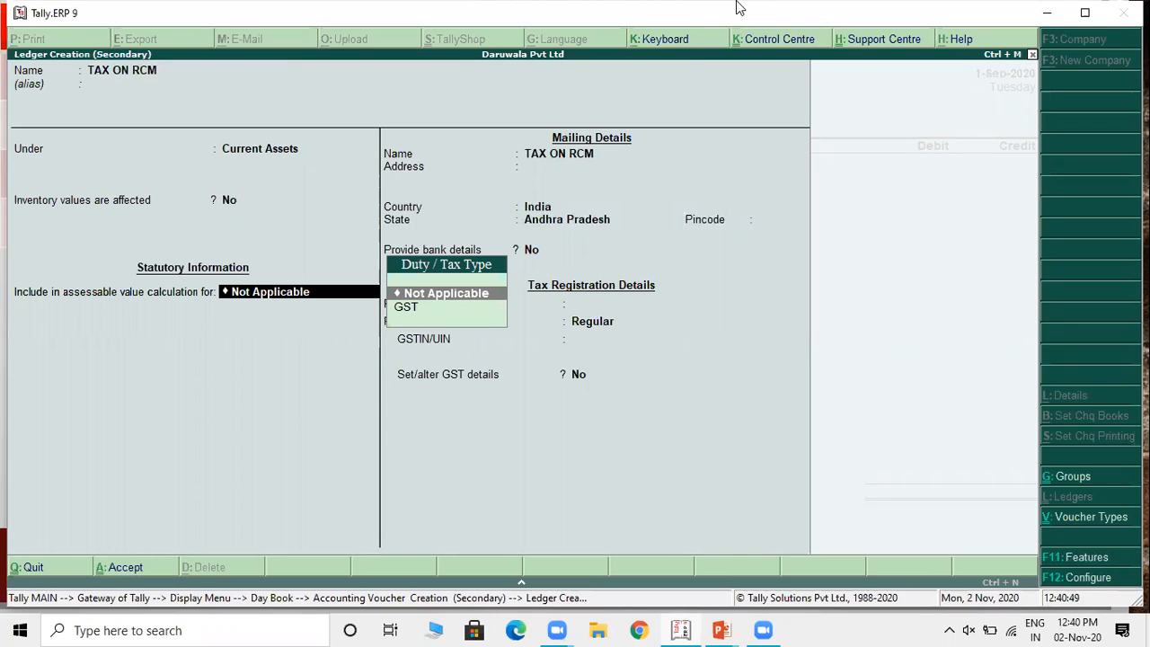
{"action": "key", "text": "Return"}
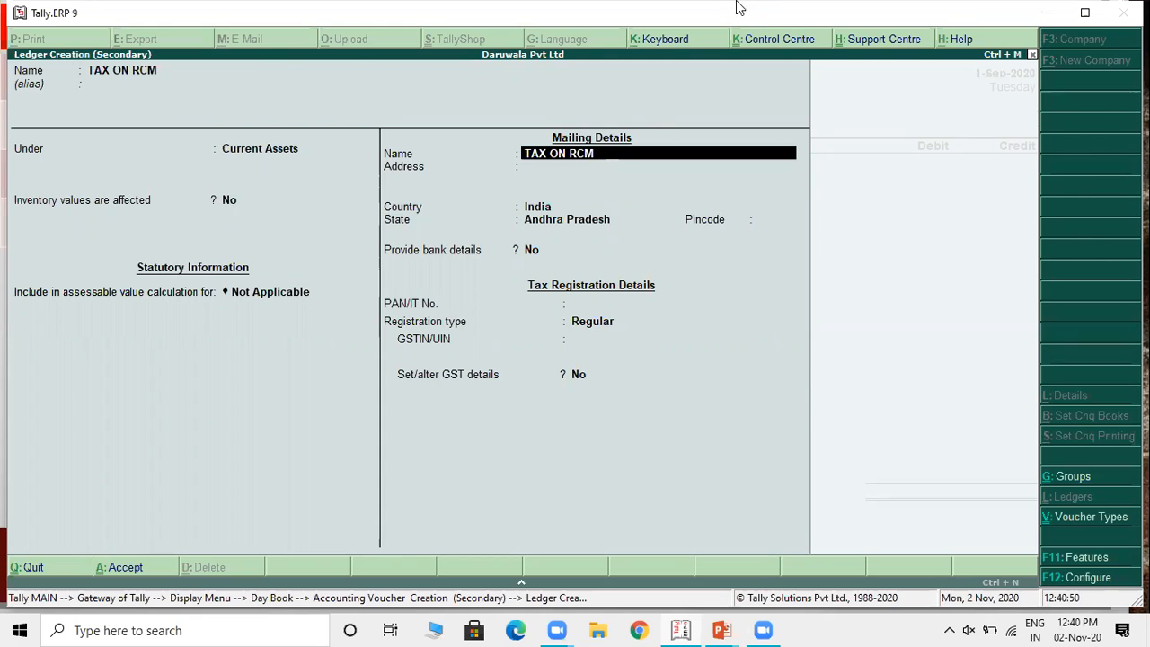
{"action": "key", "text": "ctrl+a"}
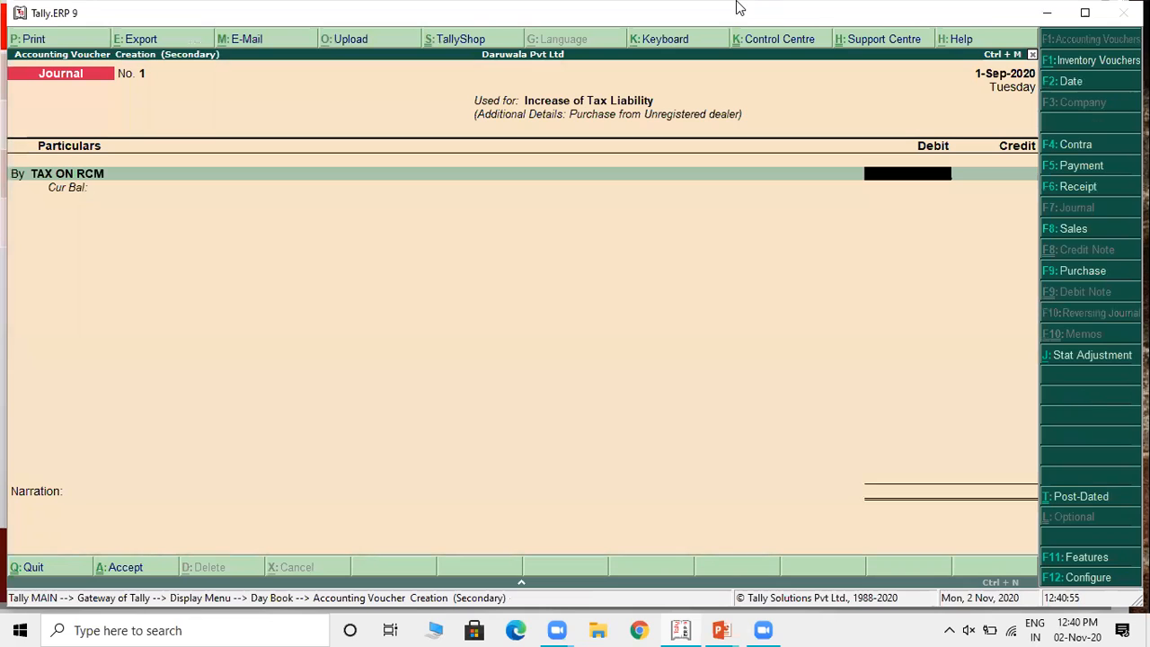
Step: Check the journal entry on the PowerPoint slide and debit TAX ON RCM with 576 in Tally
{"action": "key", "text": "alt+Tab"}
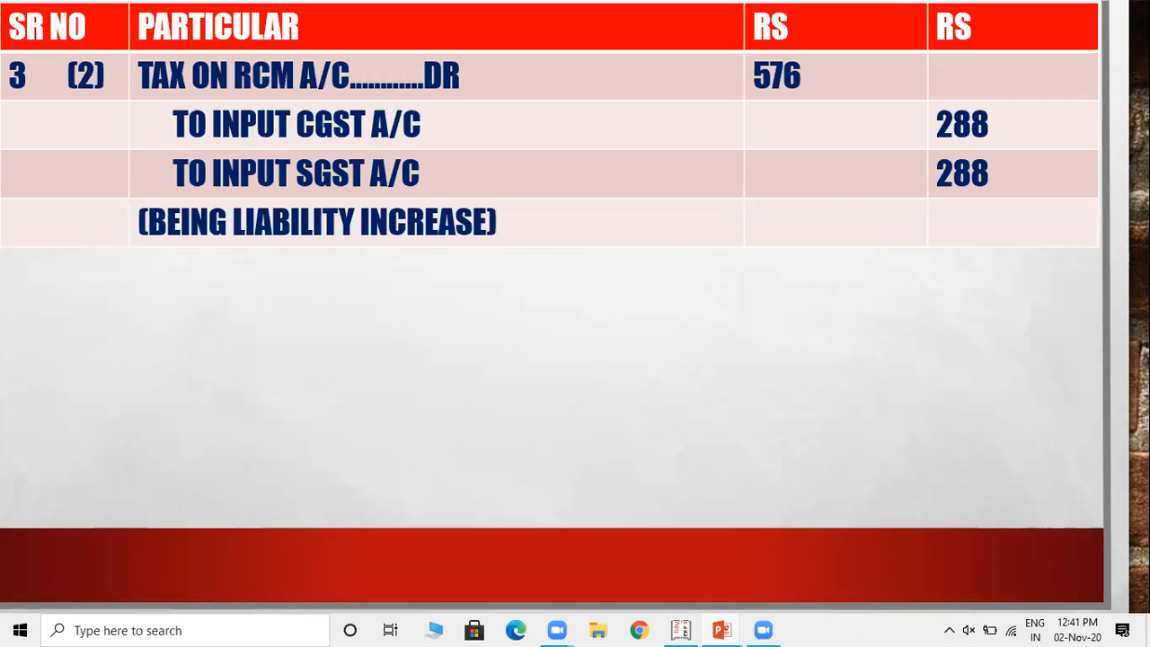
{"action": "key", "text": "alt+Tab"}
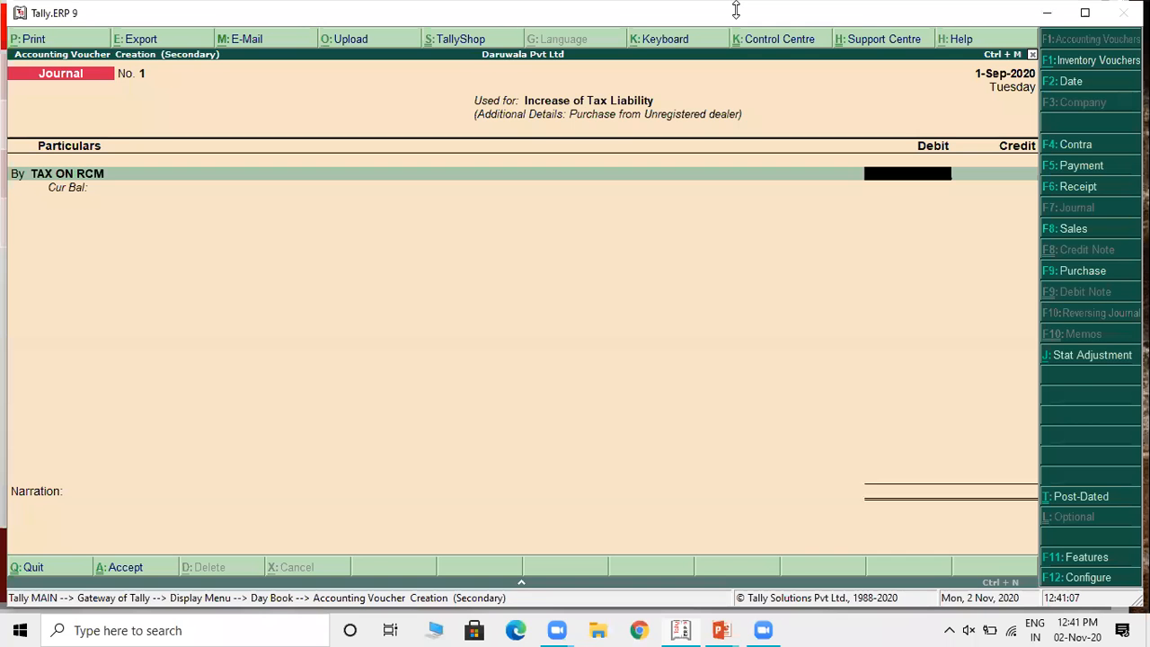
{"action": "type", "text": "576"}
{"action": "key", "text": "Return"}
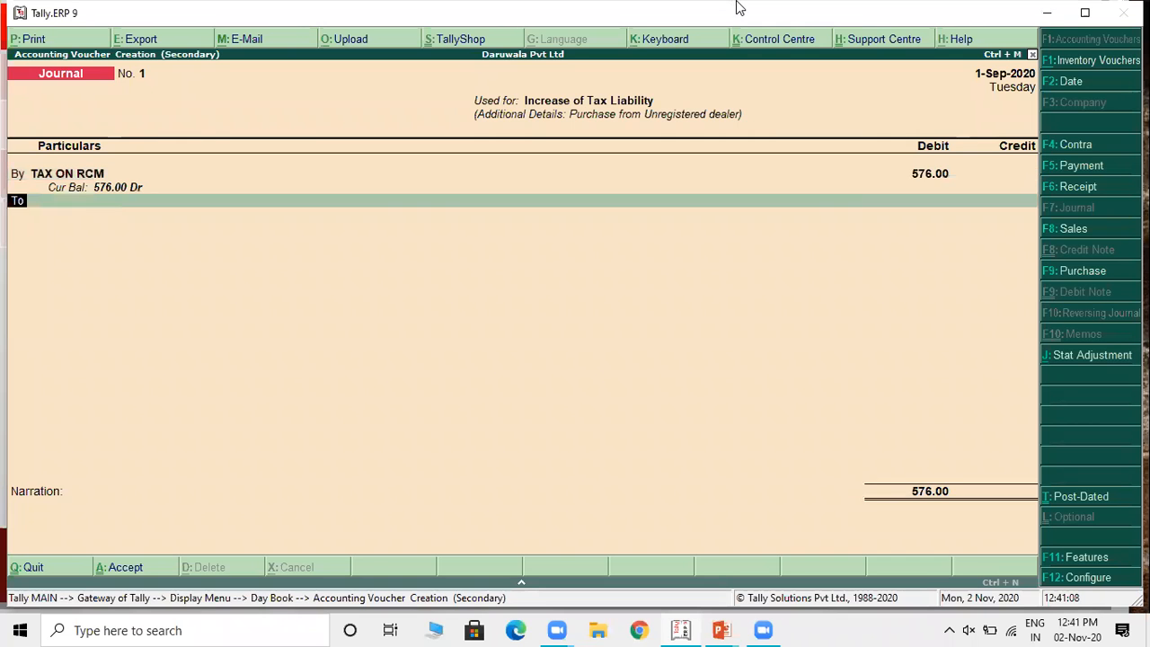
Step: Credit INPUT CGST with 288, giving a GST rate of 6% and a taxable value of 4,800
{"action": "key", "text": "Return"}
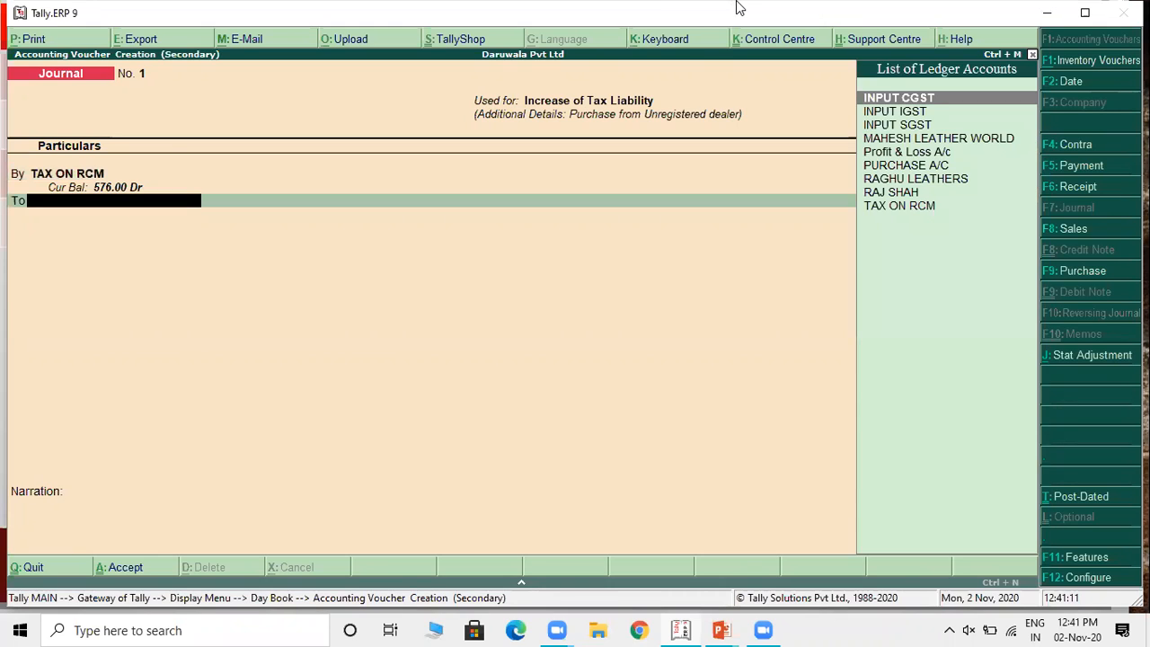
{"action": "key", "text": "Return"}
{"action": "key", "text": "Return"}
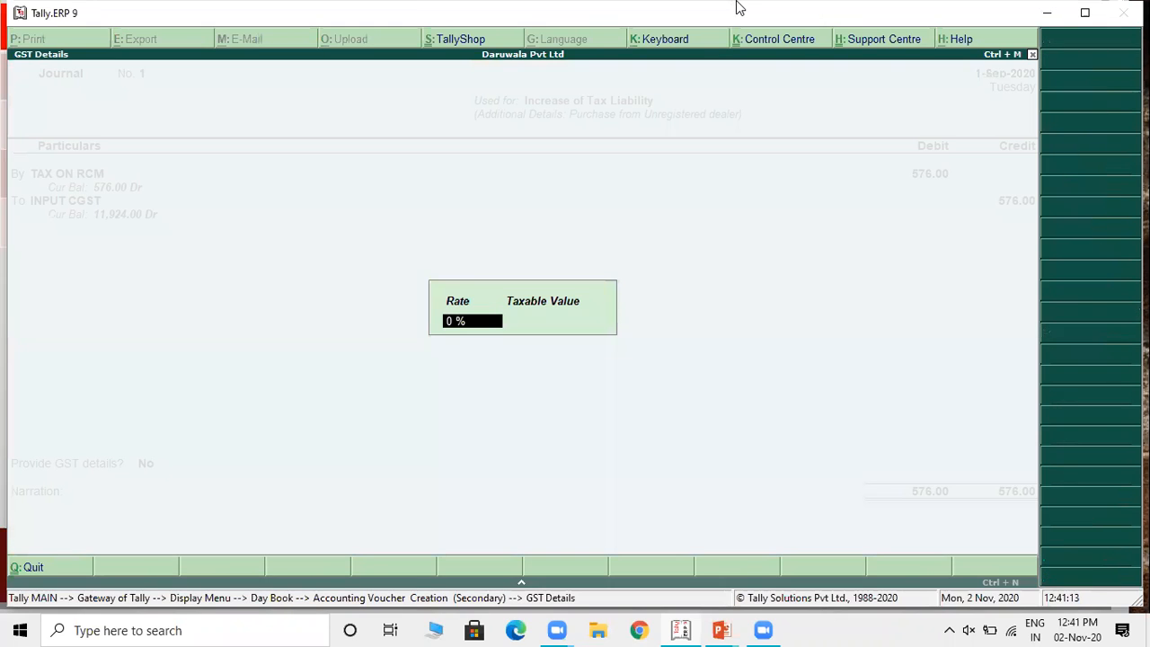
{"action": "type", "text": "6"}
{"action": "key", "text": "Return"}
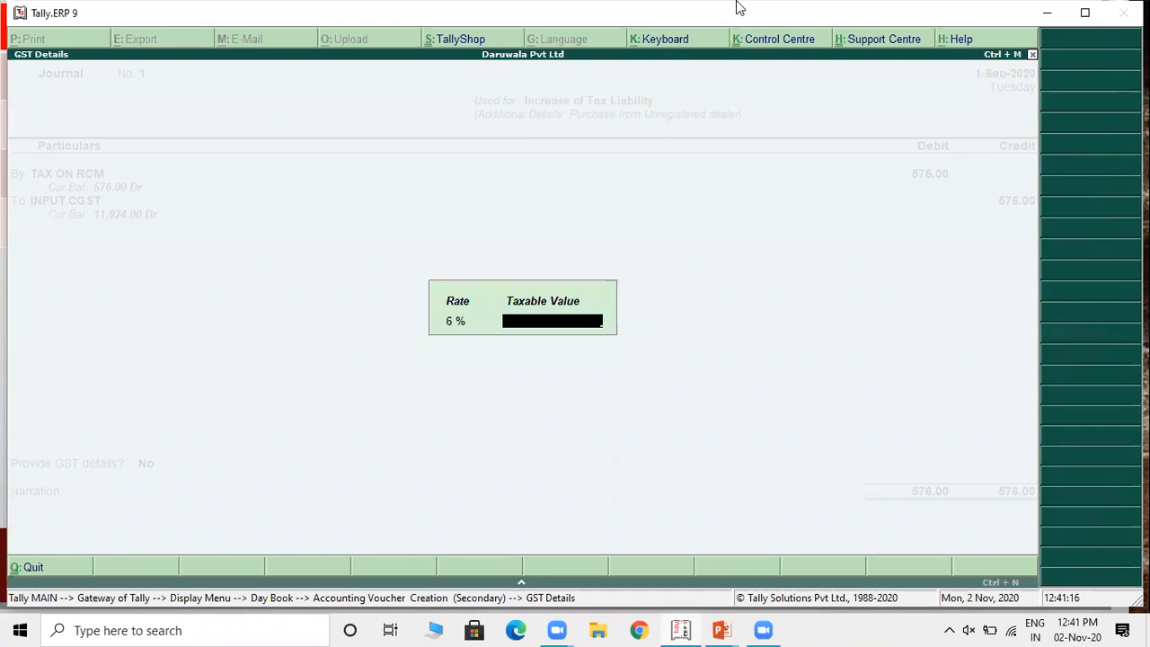
{"action": "key", "text": "BackSpace"}
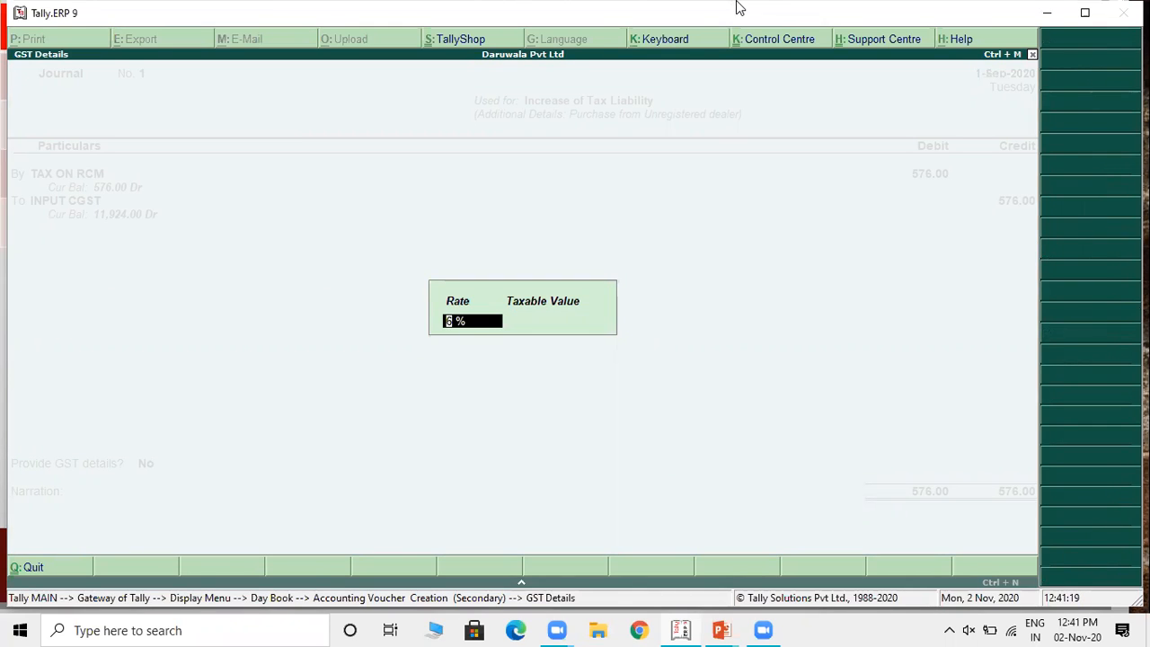
{"action": "type", "text": "12"}
{"action": "key", "text": "BackSpace"}
{"action": "type", "text": "6"}
{"action": "key", "text": "Return"}
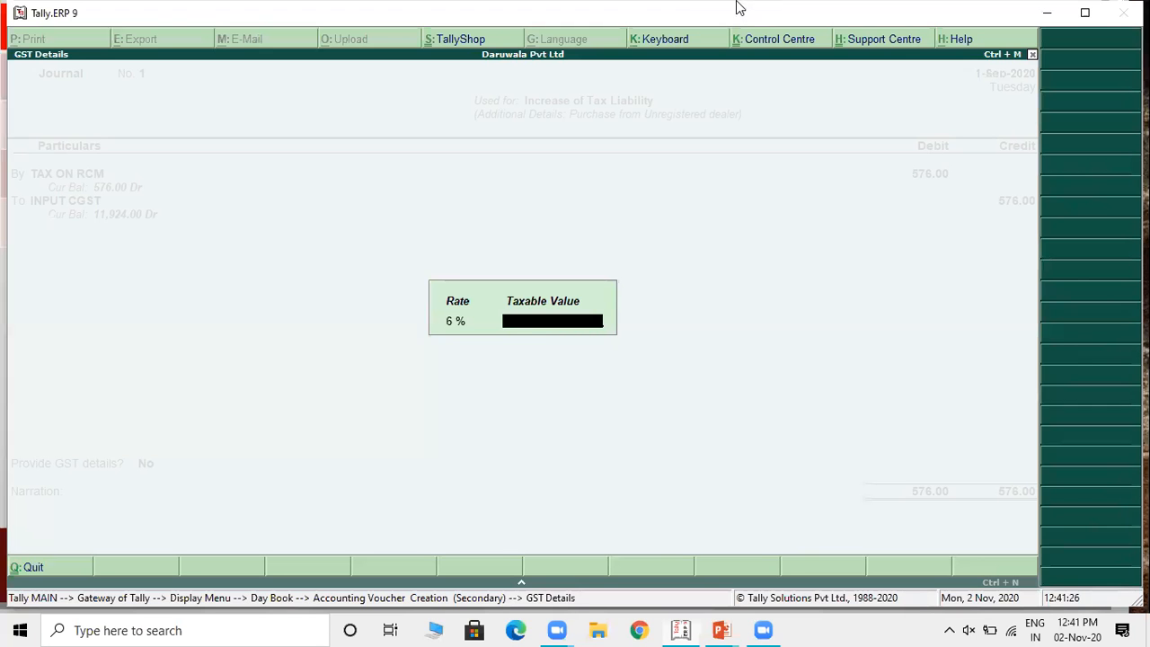
{"action": "type", "text": "4800"}
{"action": "key", "text": "Return"}
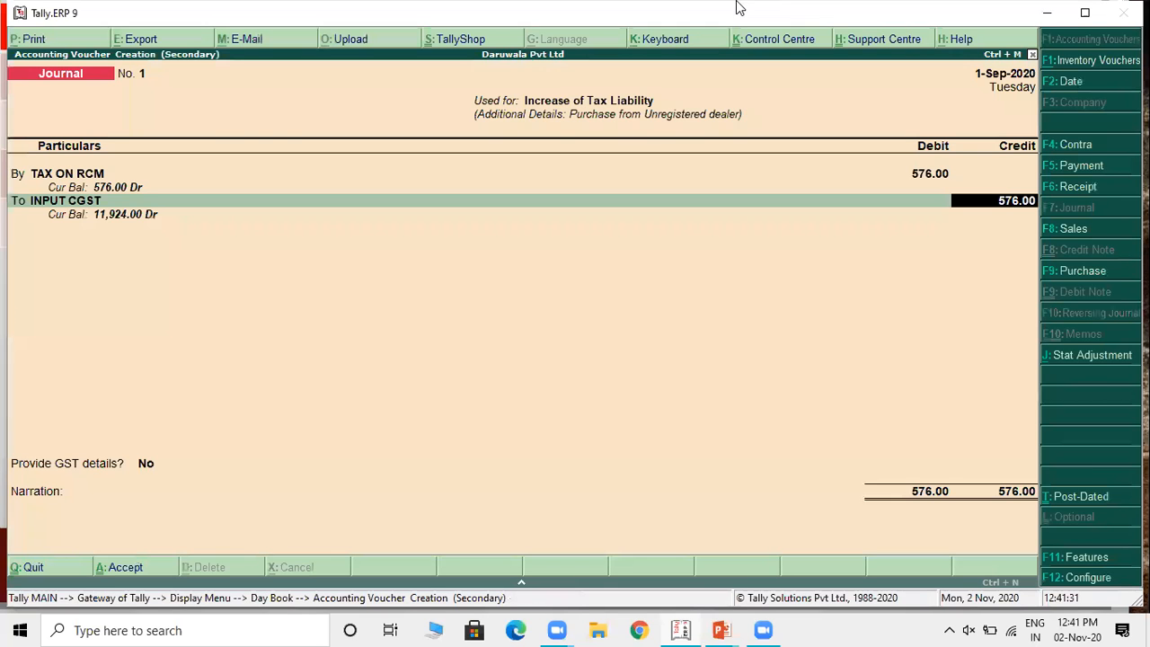
{"action": "type", "text": "288"}
{"action": "key", "text": "Return"}
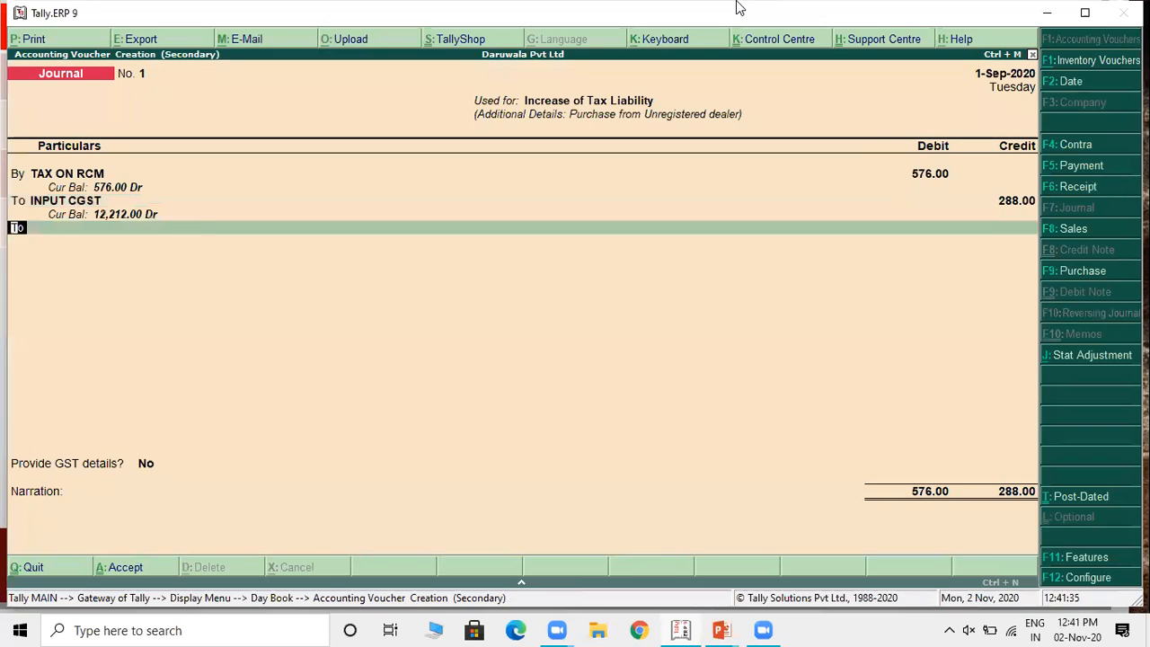
Step: Credit INPUT SGST with 288, accepting the 6% rate and the 4,800 taxable value
{"action": "key", "text": "Return"}
{"action": "key", "text": "Down"}
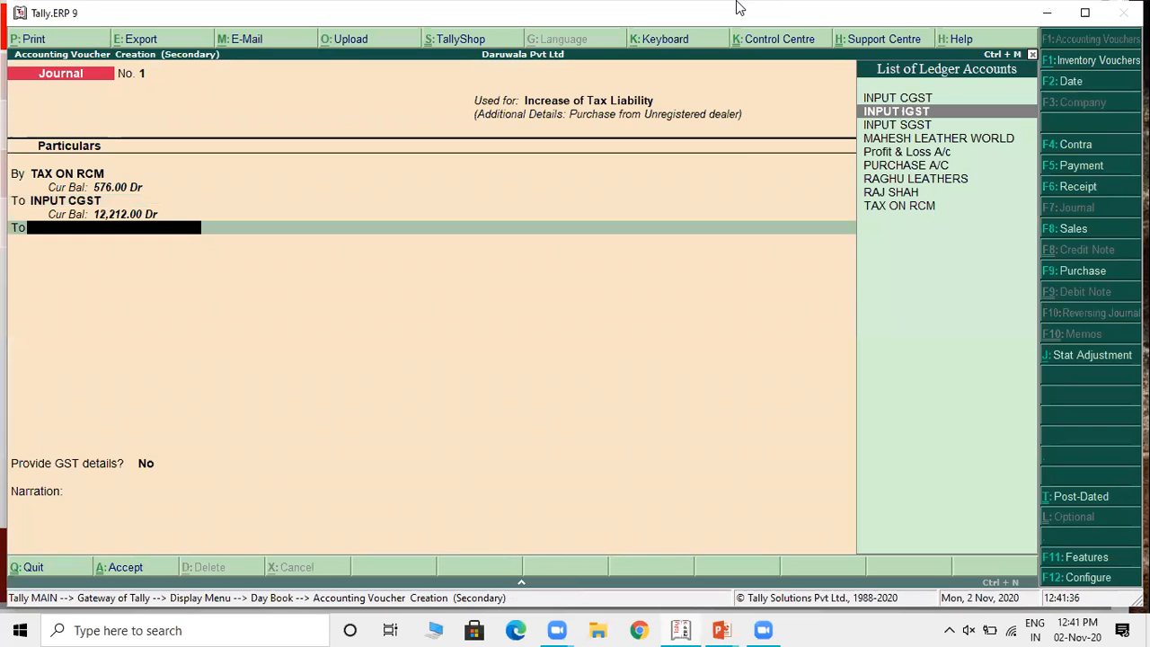
{"action": "key", "text": "Down"}
{"action": "key", "text": "Return"}
{"action": "key", "text": "Return"}
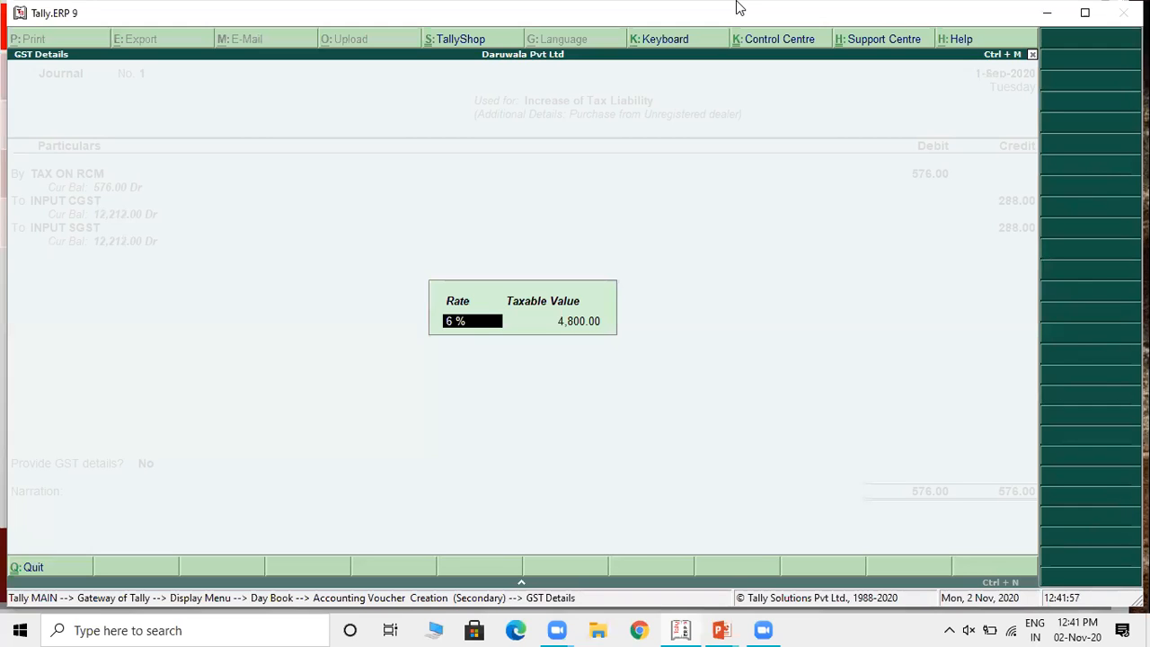
{"action": "key", "text": "Return"}
{"action": "key", "text": "Return"}
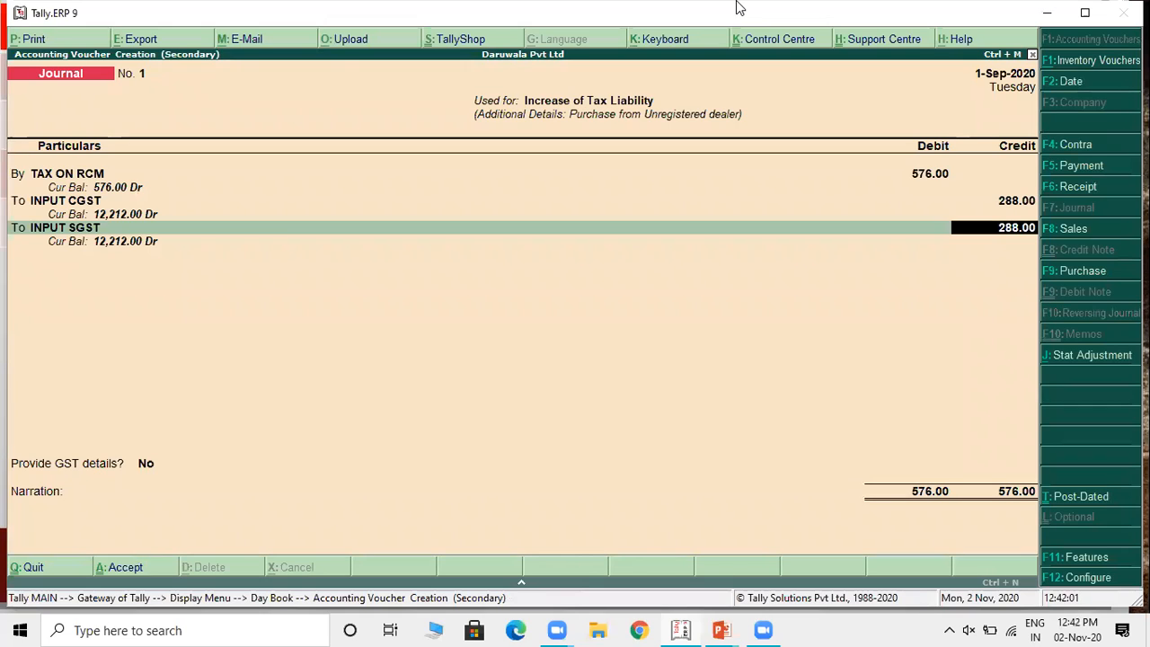
{"action": "key", "text": "Return"}
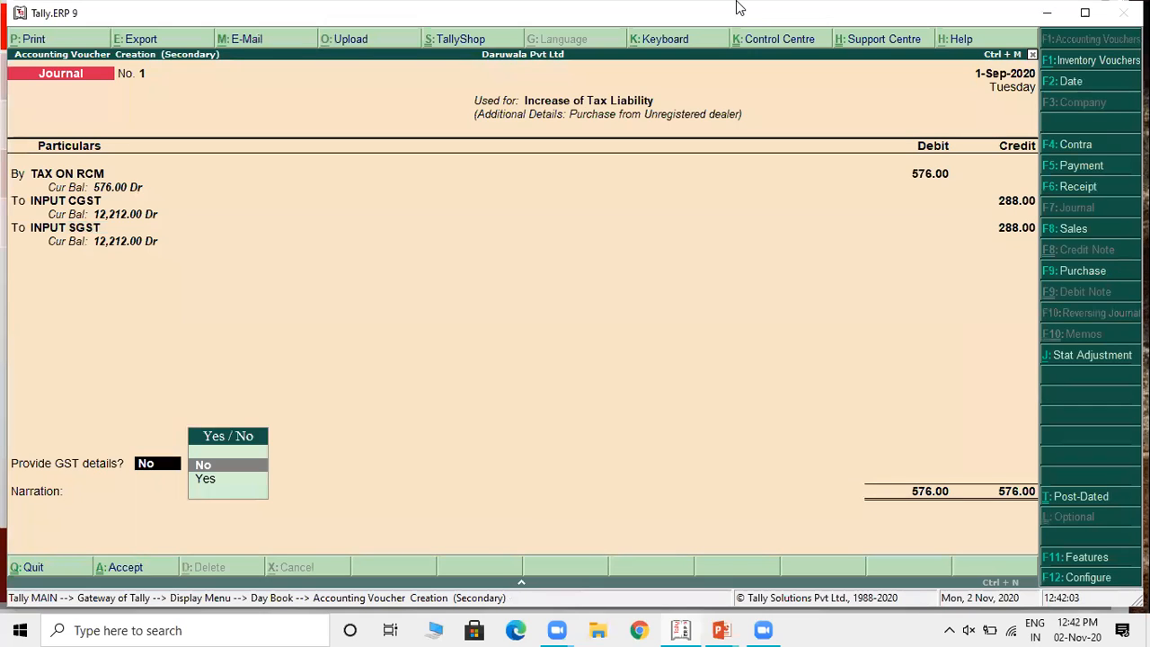
Step: Keep Provide GST details at No and enter the narration "BEING LIABILITY INCREASE", checking its wording on the PowerPoint slide
{"action": "key", "text": "Return"}
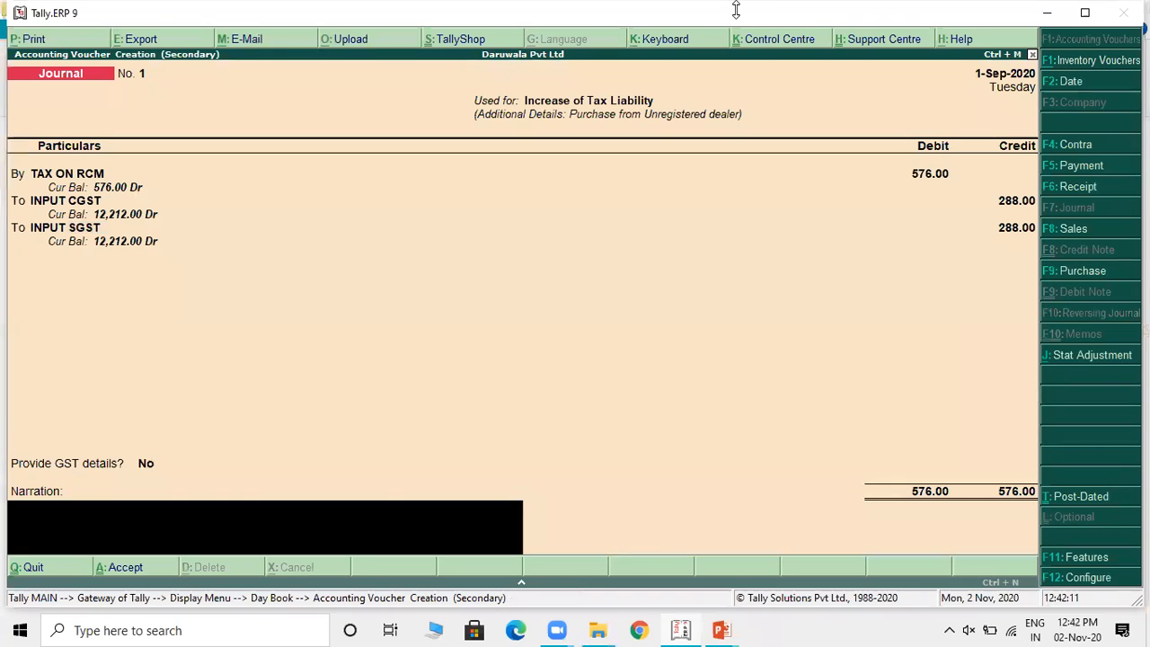
{"action": "type", "text": "BEING"}
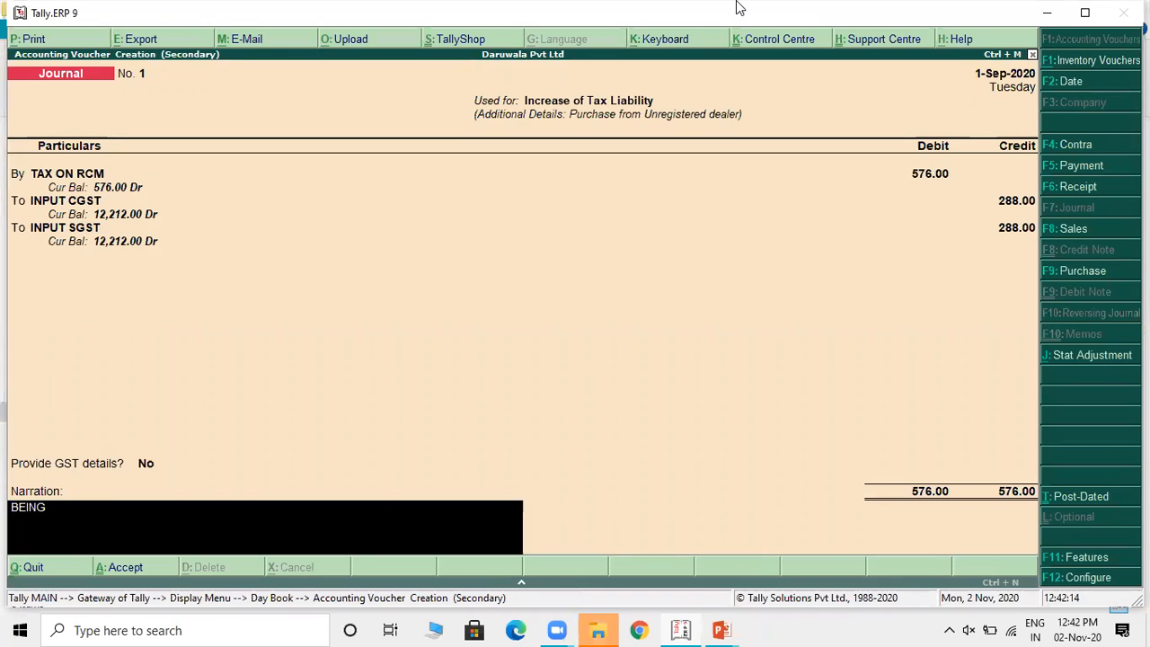
{"action": "key", "text": "alt+Tab"}
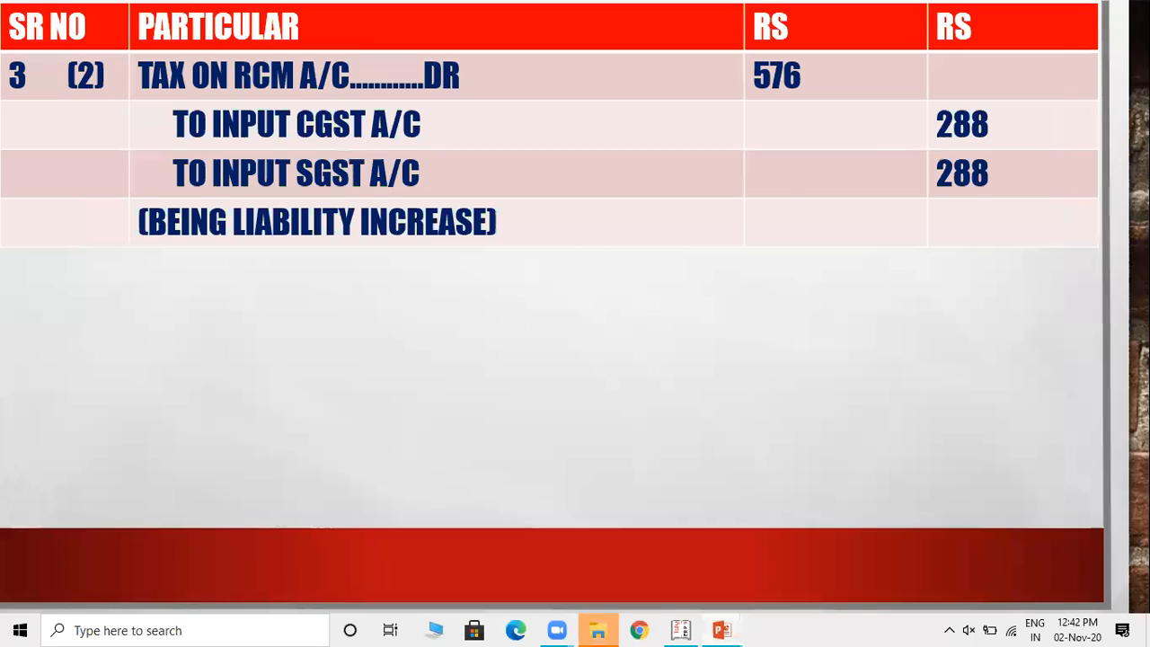
{"action": "key", "text": "alt+Tab"}
{"action": "type", "text": "LIABIL"}
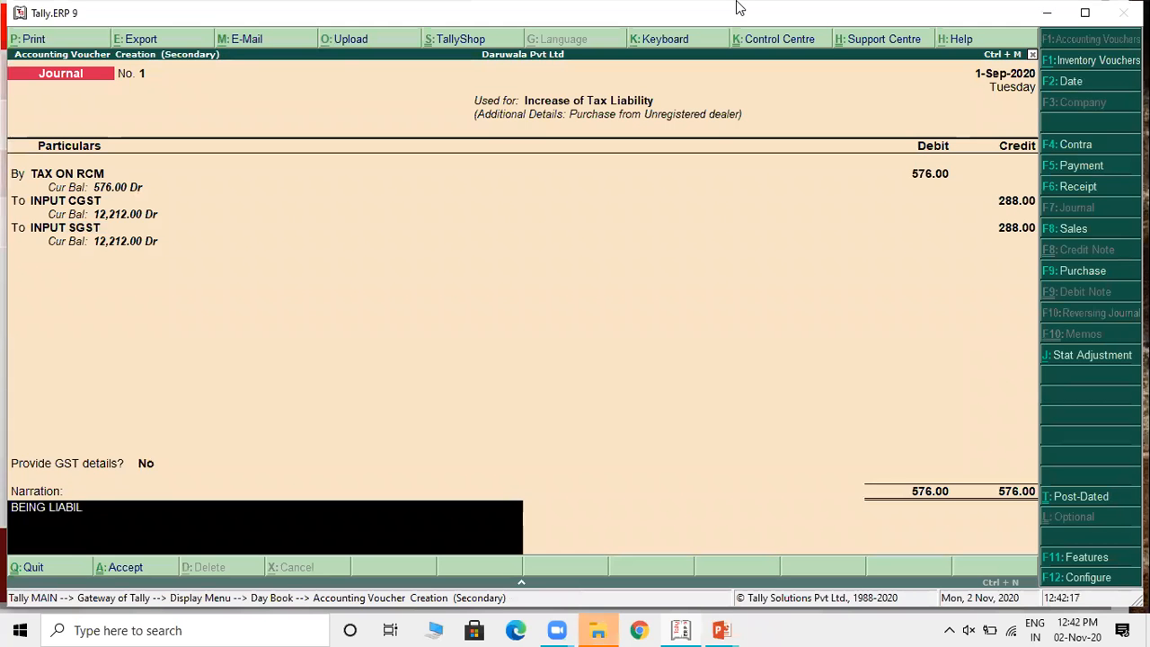
{"action": "type", "text": "ITY INCREASE"}
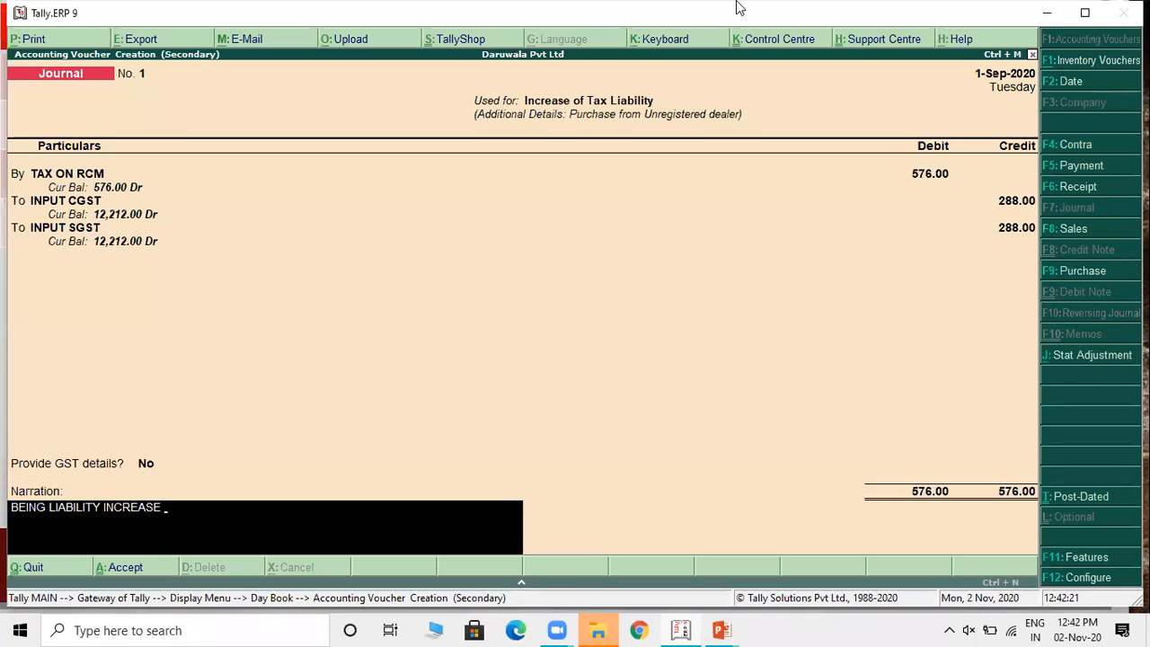
Step: Save the journal voucher and insert a new voucher from the Day Book
{"action": "key", "text": "Return"}
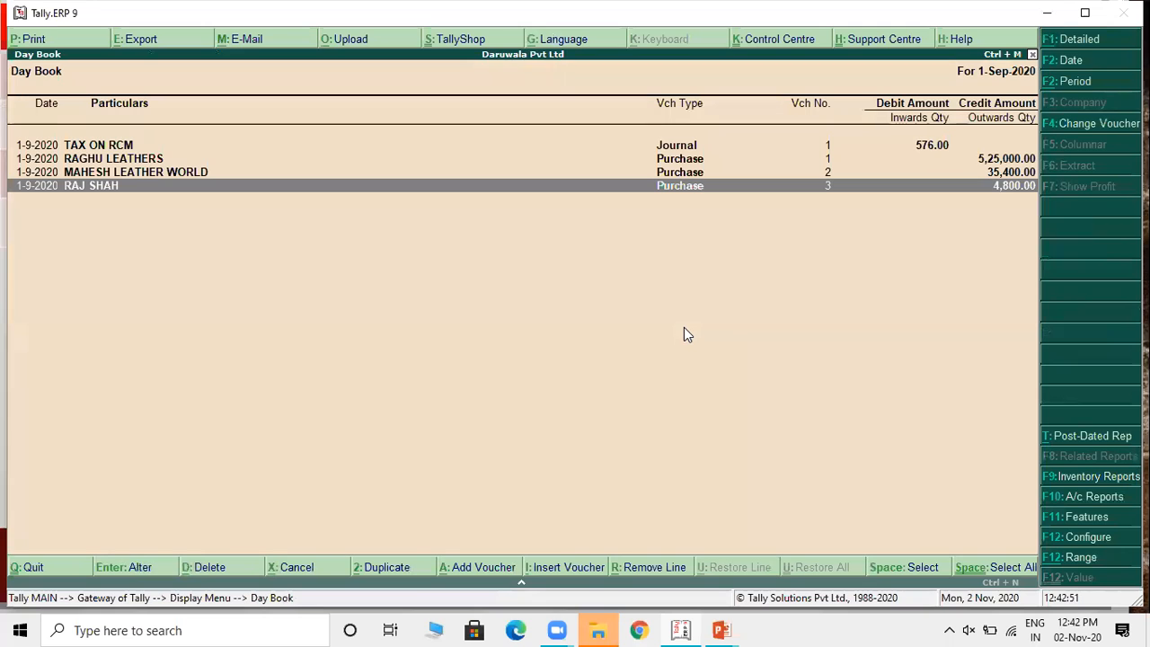
{"action": "key", "text": "alt+i"}
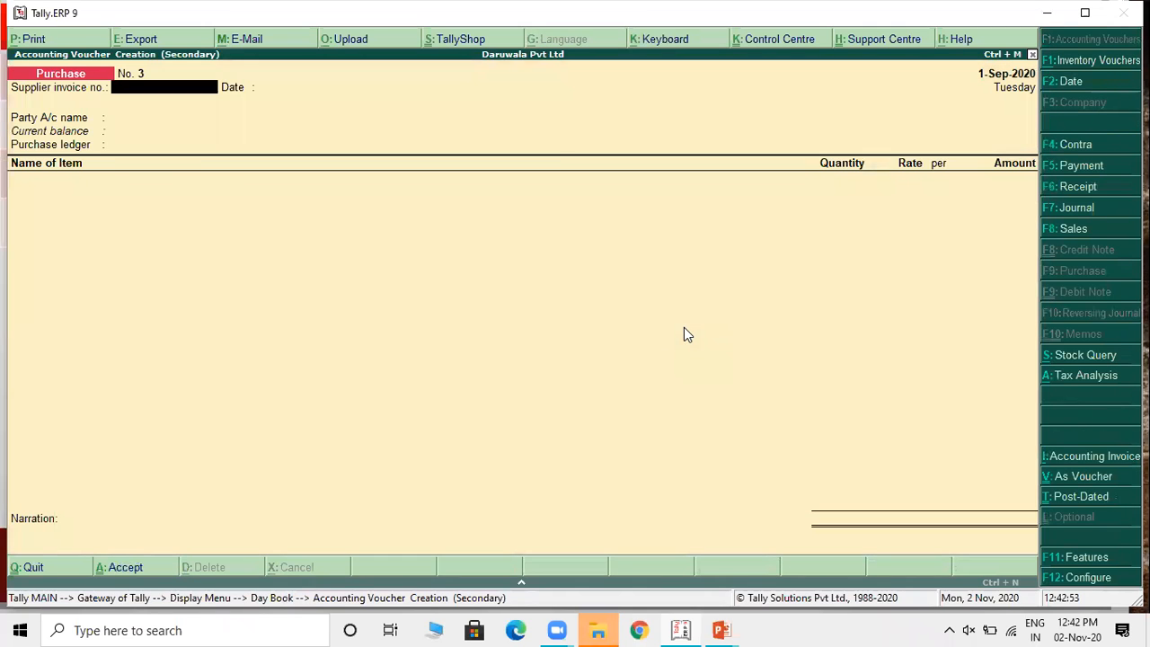
Step: Check the tax payment entry on the PowerPoint slide and change the new Tally voucher to a Payment voucher
{"action": "key", "text": "alt+Tab"}
{"action": "key", "text": "alt+Tab"}
{"action": "key", "text": "Right"}
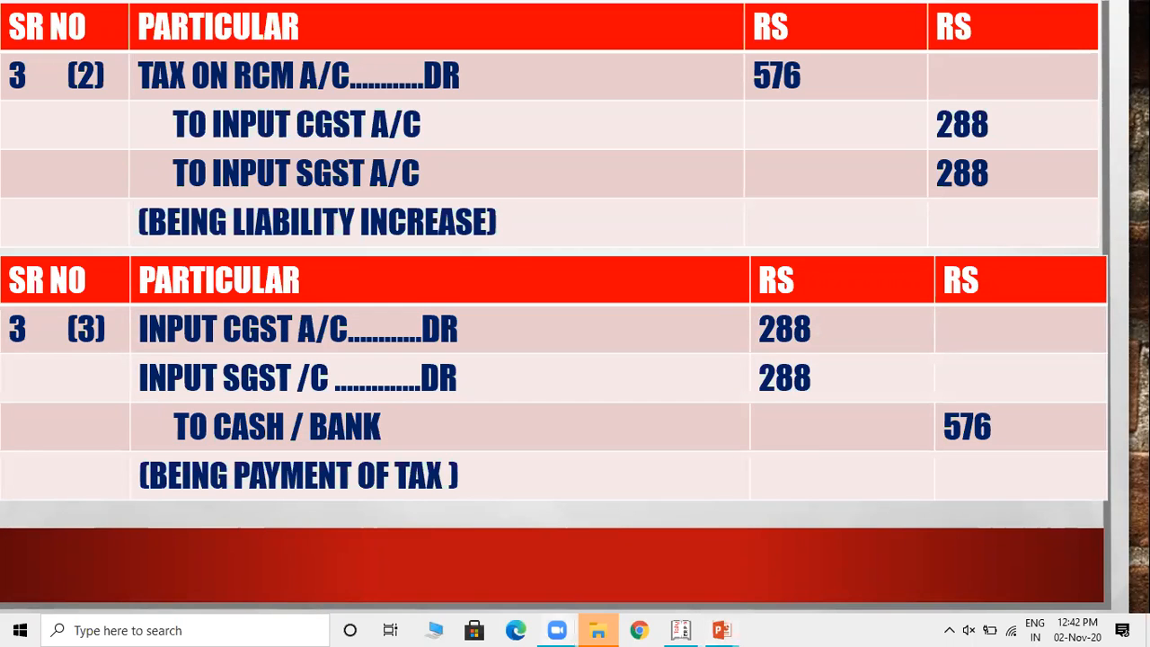
{"action": "key", "text": "alt+Tab"}
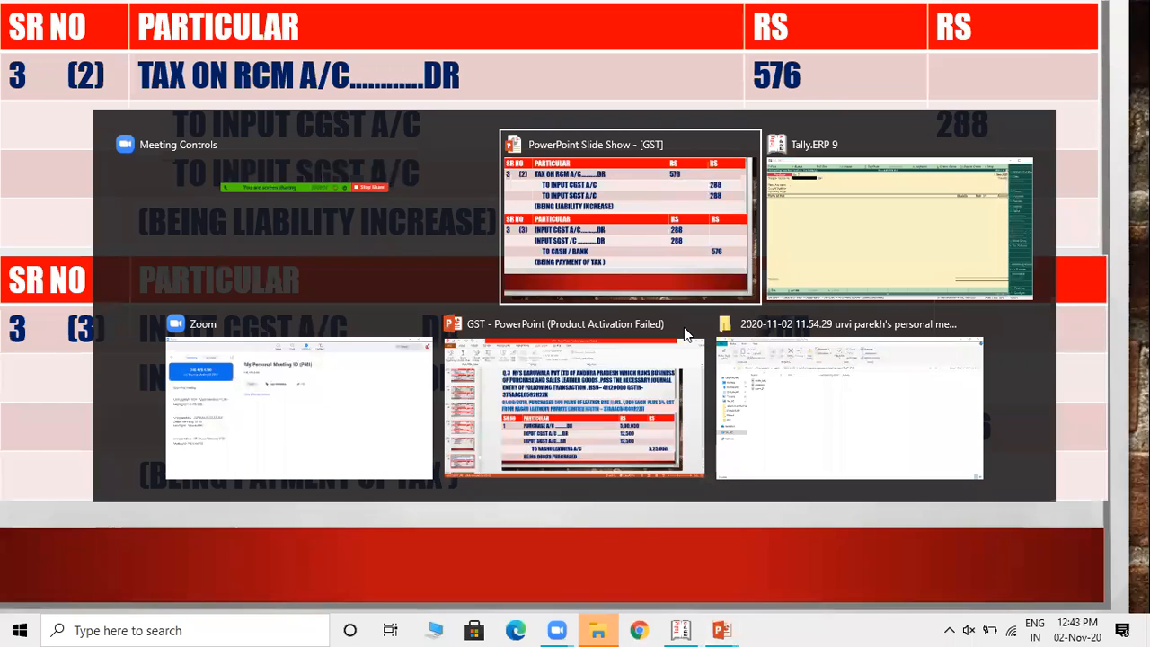
{"action": "key", "text": "alt+Tab"}
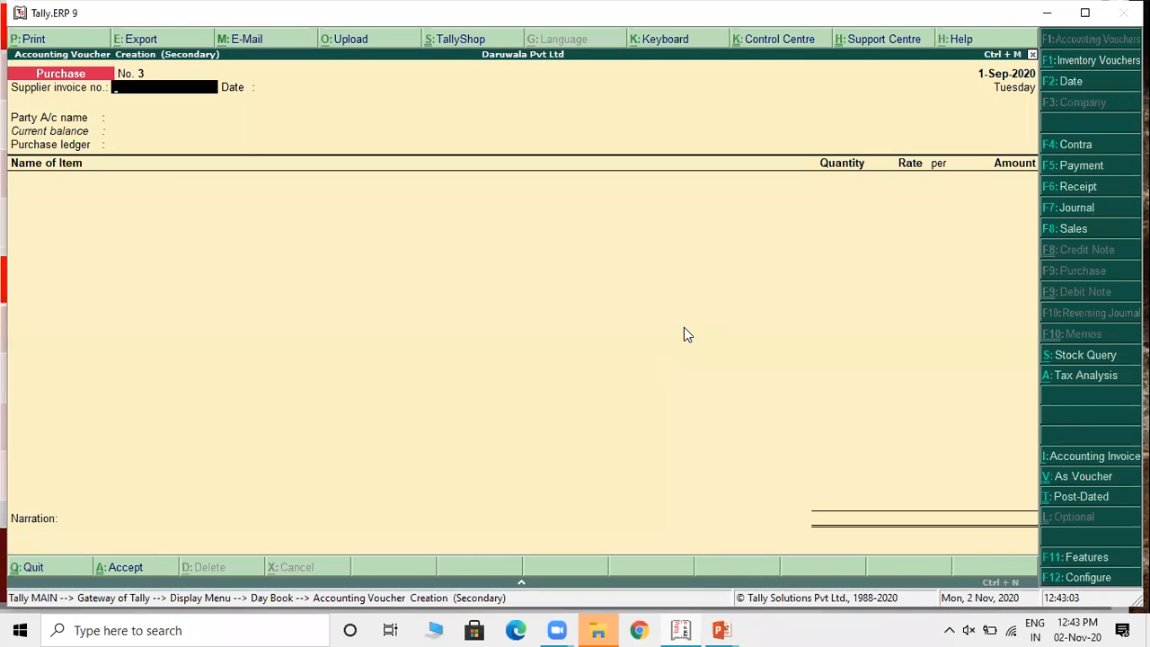
{"action": "left_click", "coordinate": [1079, 169]}
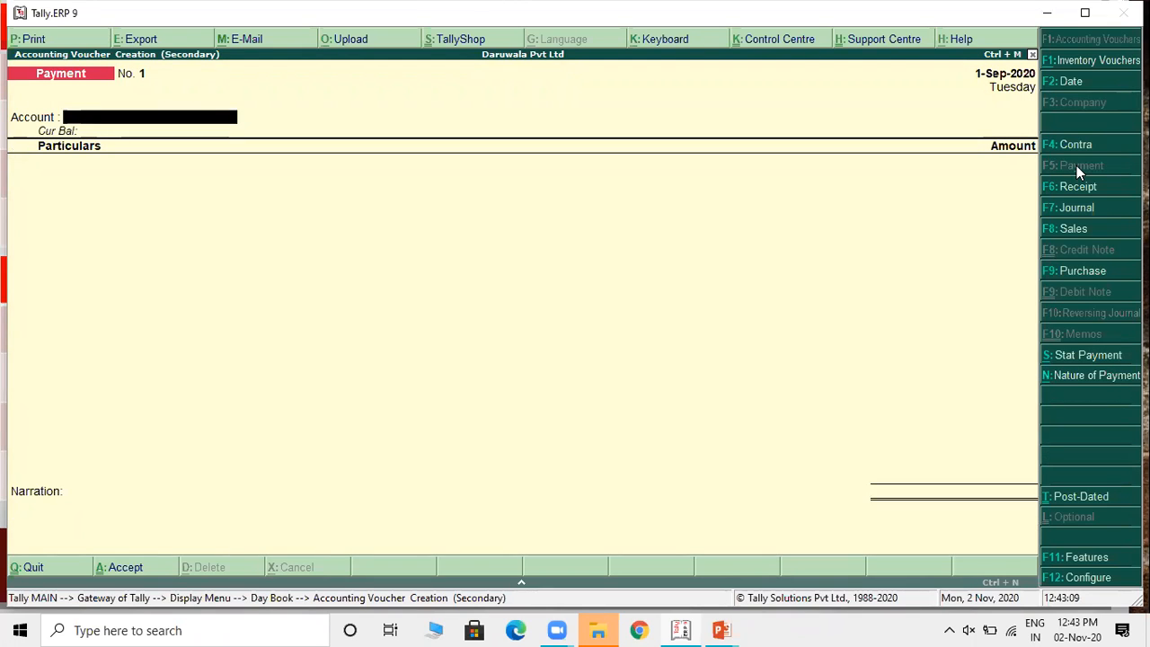
Step: Create a ledger named HDFC BANK under Bank Accounts from the payment voucher's account field, keeping the default bank details
{"action": "type", "text": "A"}
{"action": "key", "text": "BackSpace"}
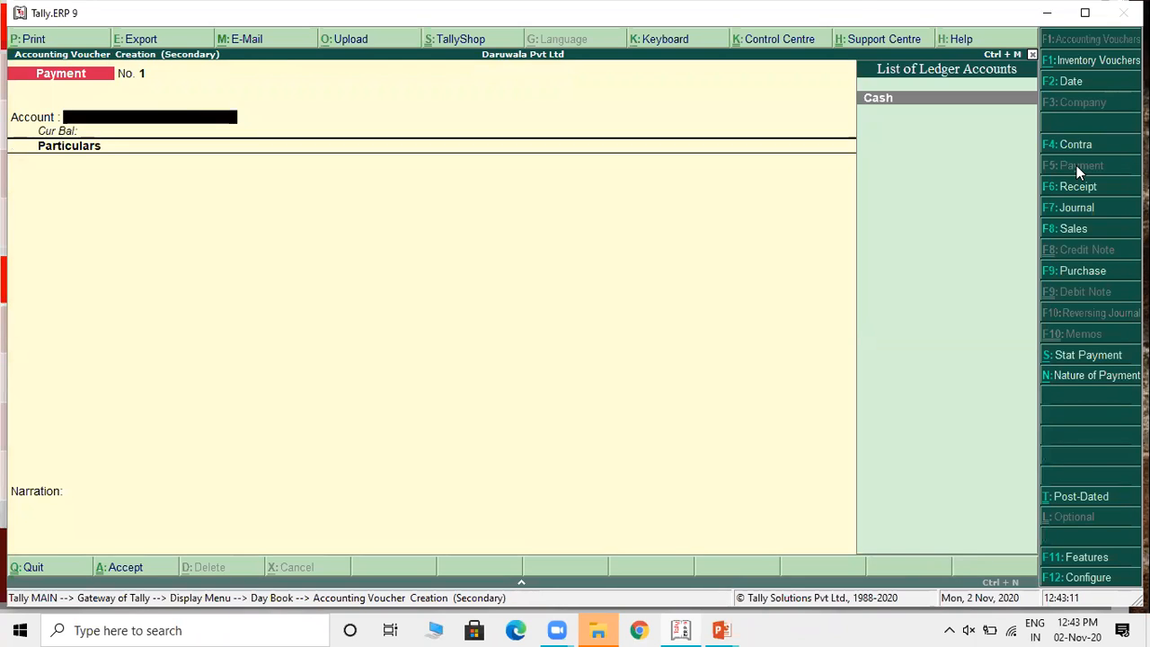
{"action": "key", "text": "alt+c"}
{"action": "type", "text": "HD"}
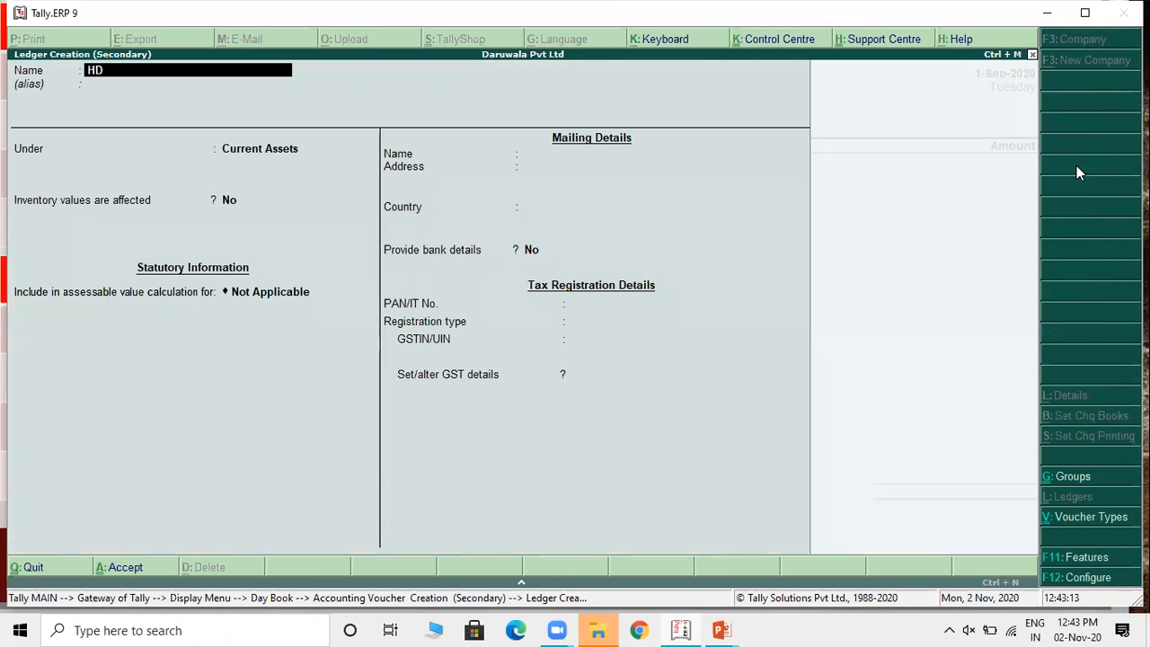
{"action": "type", "text": "FC BANK"}
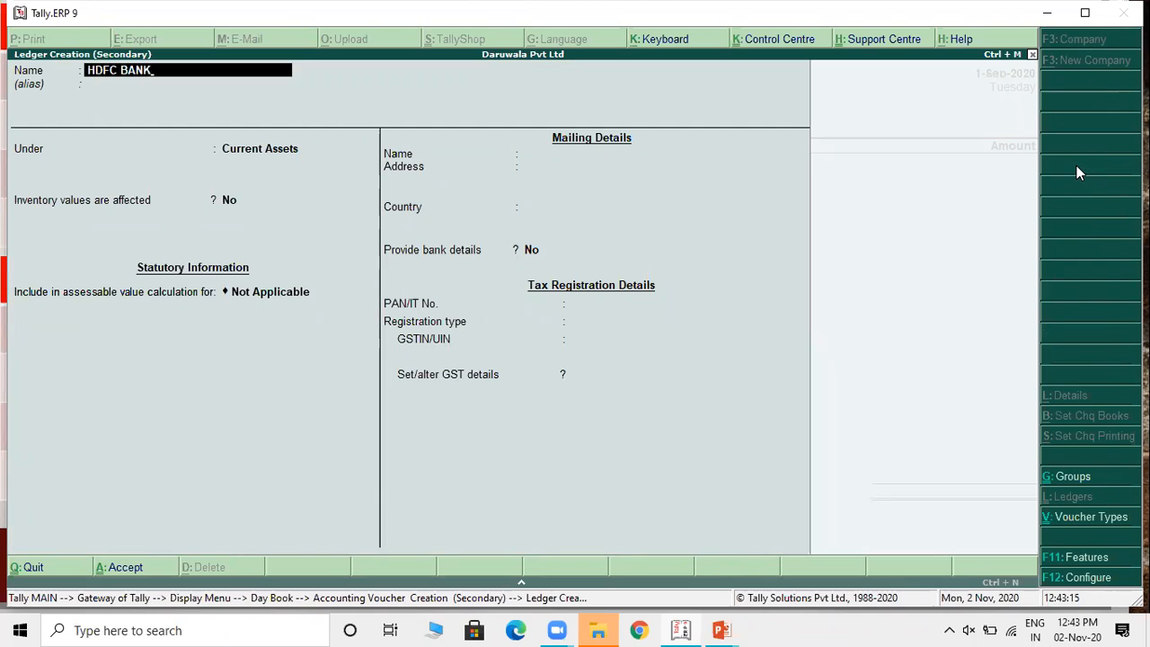
{"action": "key", "text": "Return"}
{"action": "key", "text": "Return"}
{"action": "type", "text": "BAN"}
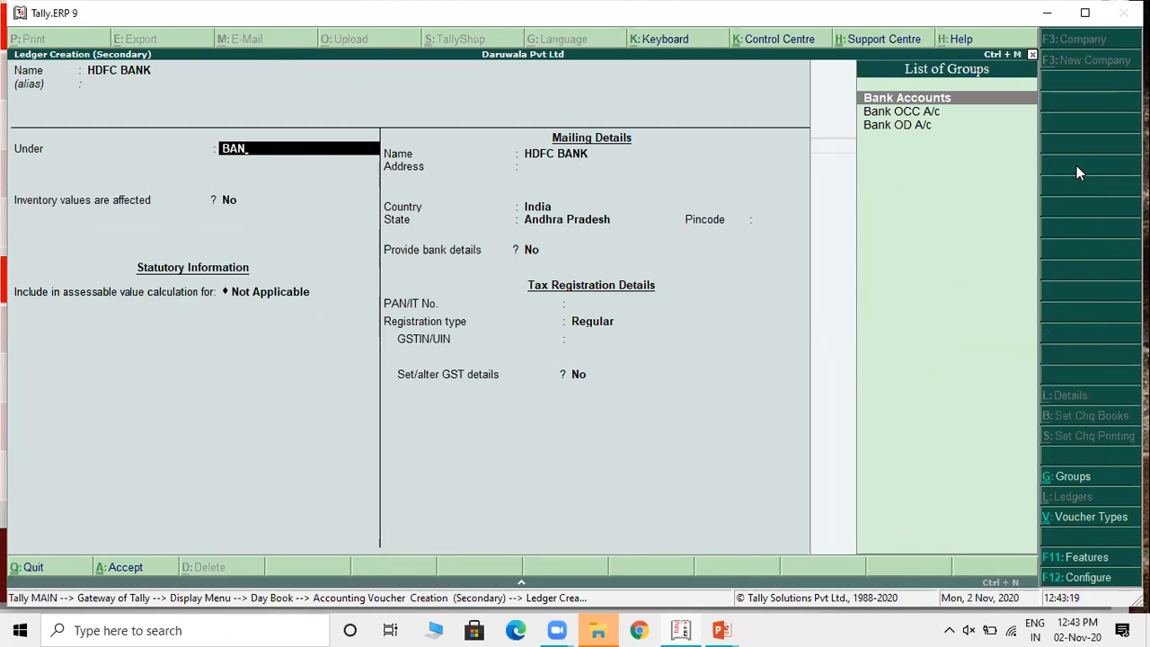
{"action": "key", "text": "Return"}
{"action": "key", "text": "Return"}
{"action": "key", "text": "Return"}
{"action": "key", "text": "Return"}
{"action": "key", "text": "Return"}
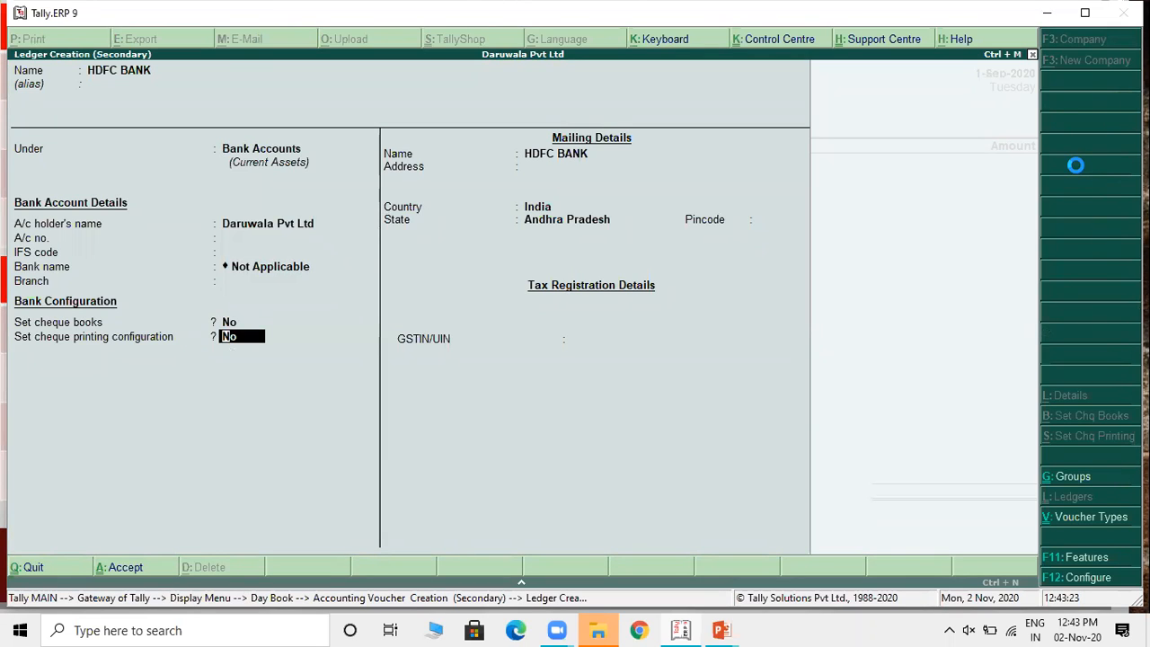
{"action": "key", "text": "Return"}
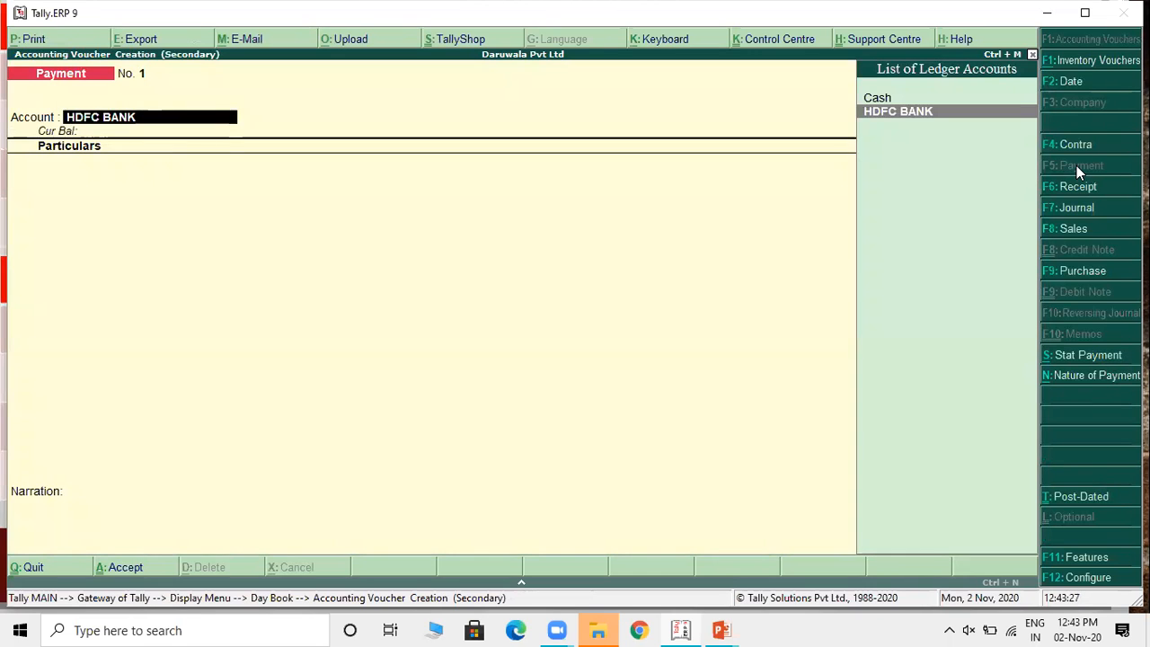
Step: Give the HDFC BANK ledger an opening balance of 5,00,000 Dr and use it as the payment account
{"action": "key", "text": "ctrl+Return"}
{"action": "key", "text": "Return"}
{"action": "key", "text": "Return"}
{"action": "key", "text": "Return"}
{"action": "key", "text": "Return"}
{"action": "key", "text": "Return"}
{"action": "key", "text": "Return"}
{"action": "key", "text": "Return"}
{"action": "key", "text": "Return"}
{"action": "key", "text": "Return"}
{"action": "key", "text": "Return"}
{"action": "key", "text": "Return"}
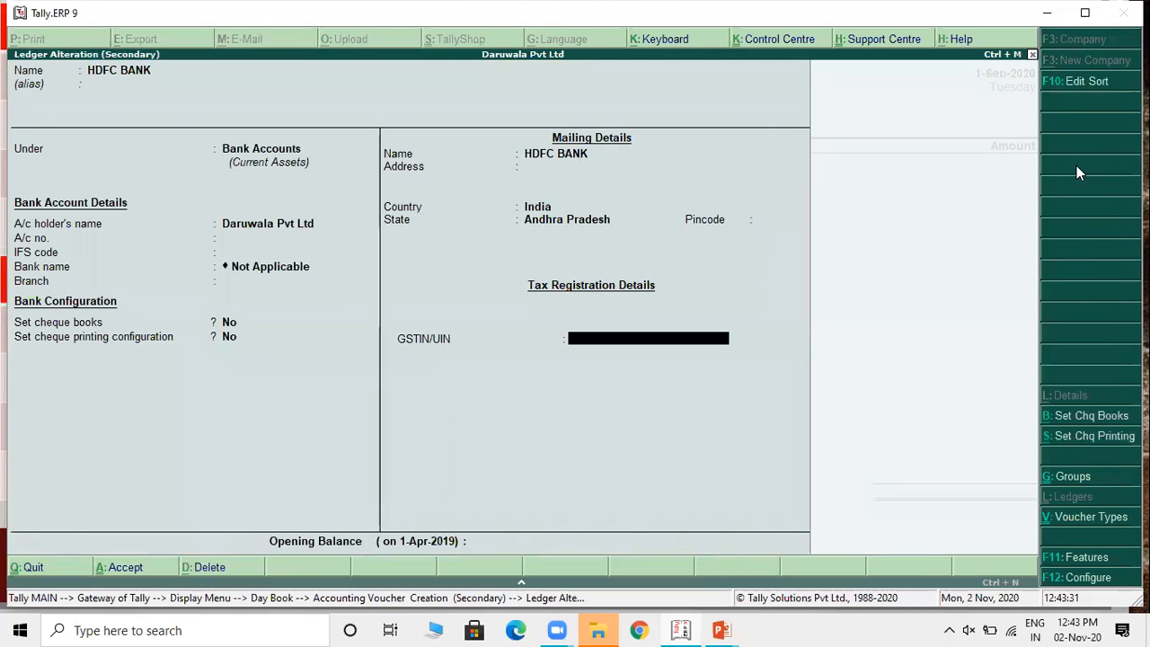
{"action": "key", "text": "Return"}
{"action": "type", "text": "50000"}
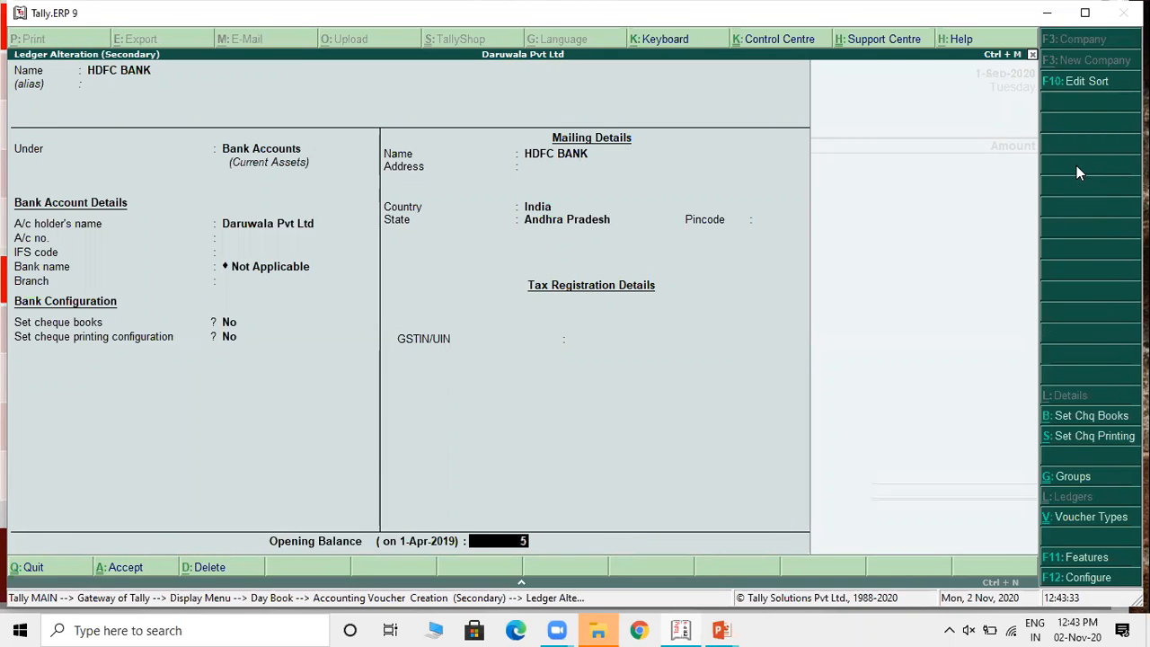
{"action": "key", "text": "Return"}
{"action": "key", "text": "Return"}
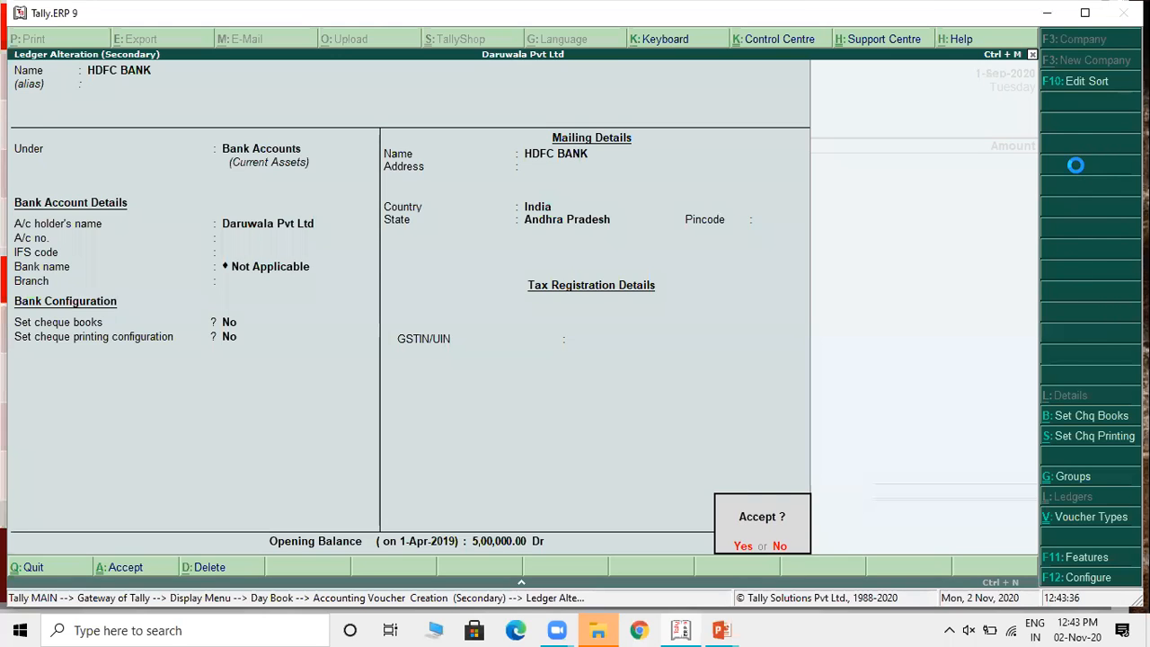
{"action": "key", "text": "Return"}
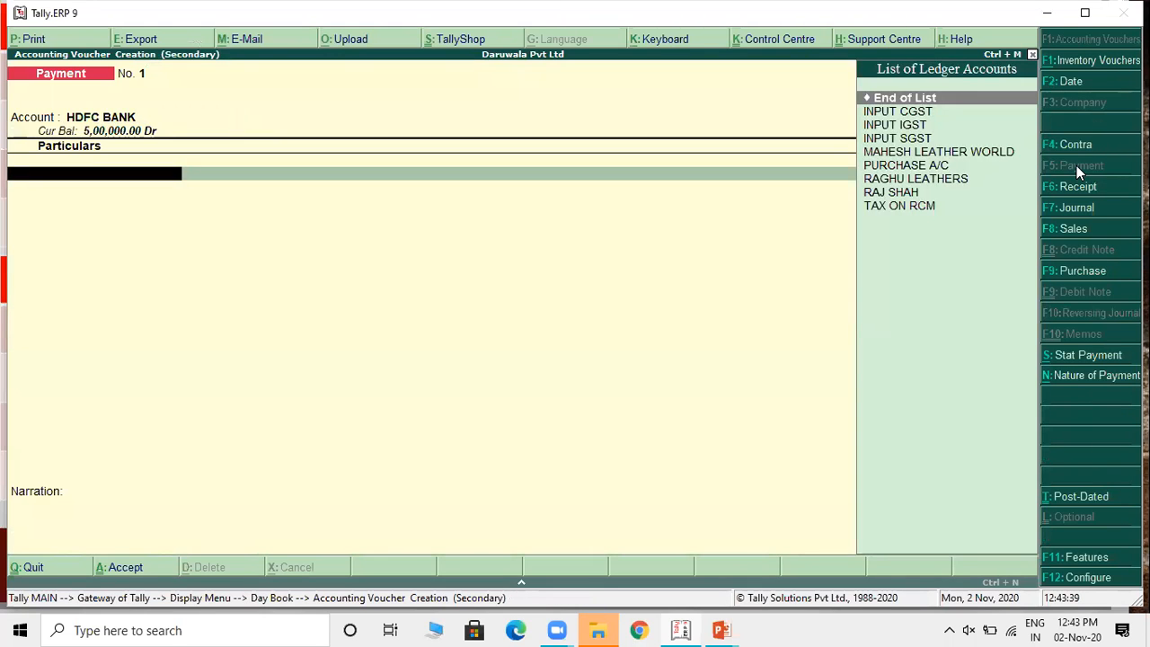
Step: Add INPUT CGST to the payment voucher with an amount of 288
{"action": "key", "text": "Down"}
{"action": "key", "text": "Return"}
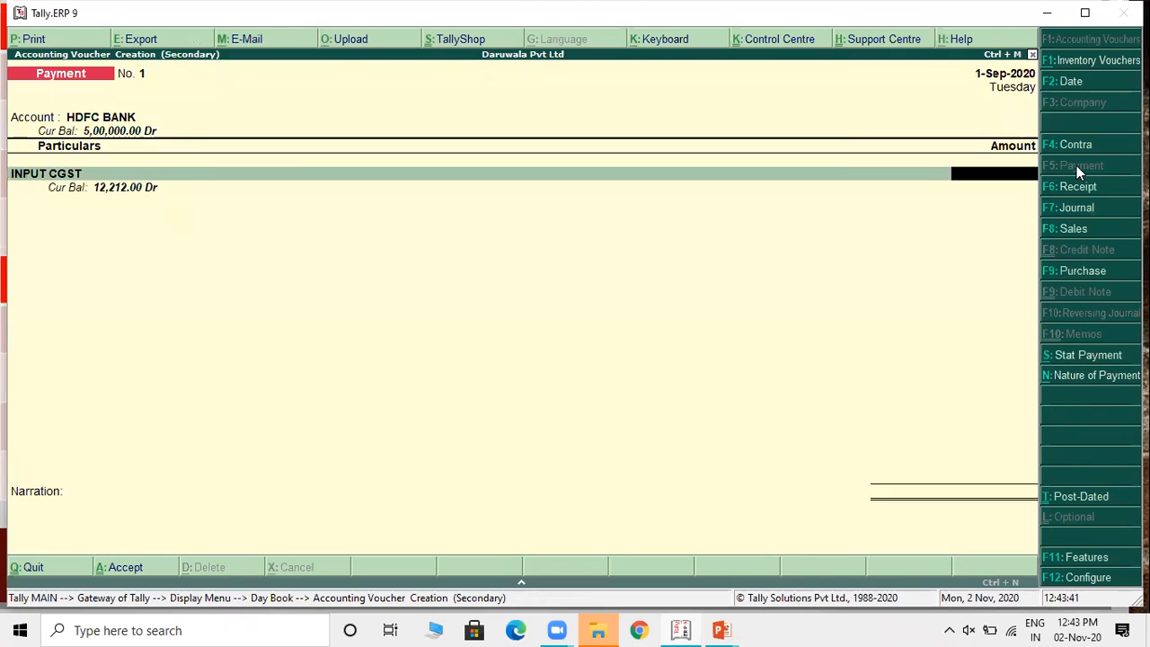
{"action": "type", "text": "288"}
{"action": "key", "text": "Return"}
Step: Add INPUT SGST to the payment voucher with an amount of 288
{"action": "type", "text": "IN"}
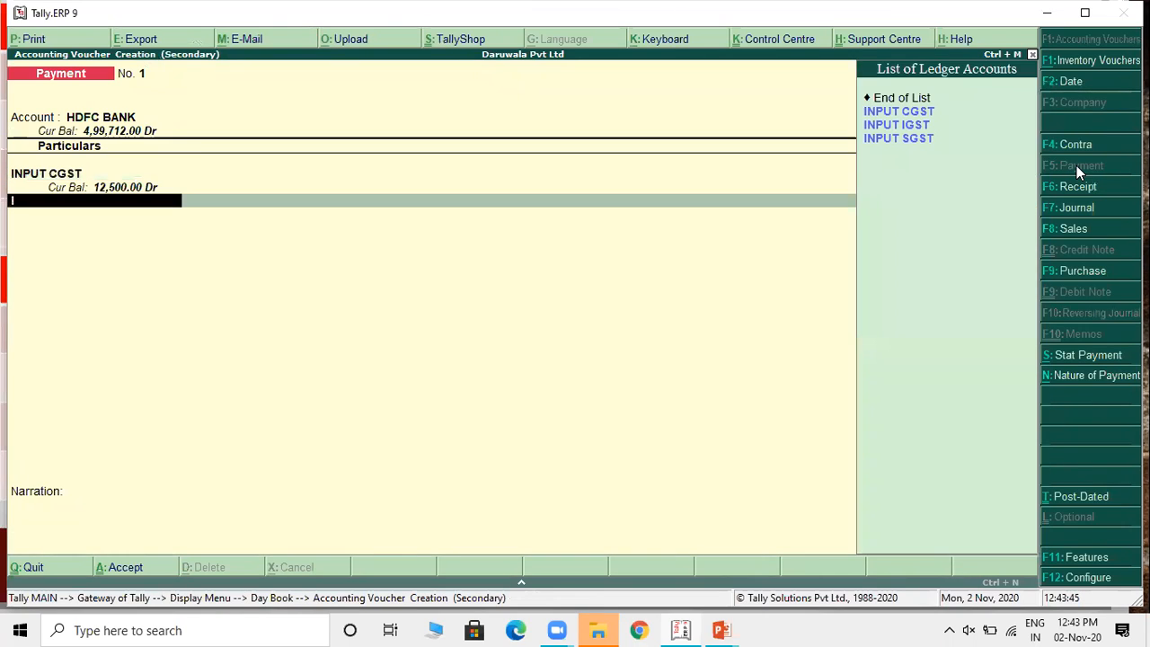
{"action": "key", "text": "Down"}
{"action": "key", "text": "Down"}
{"action": "key", "text": "Down"}
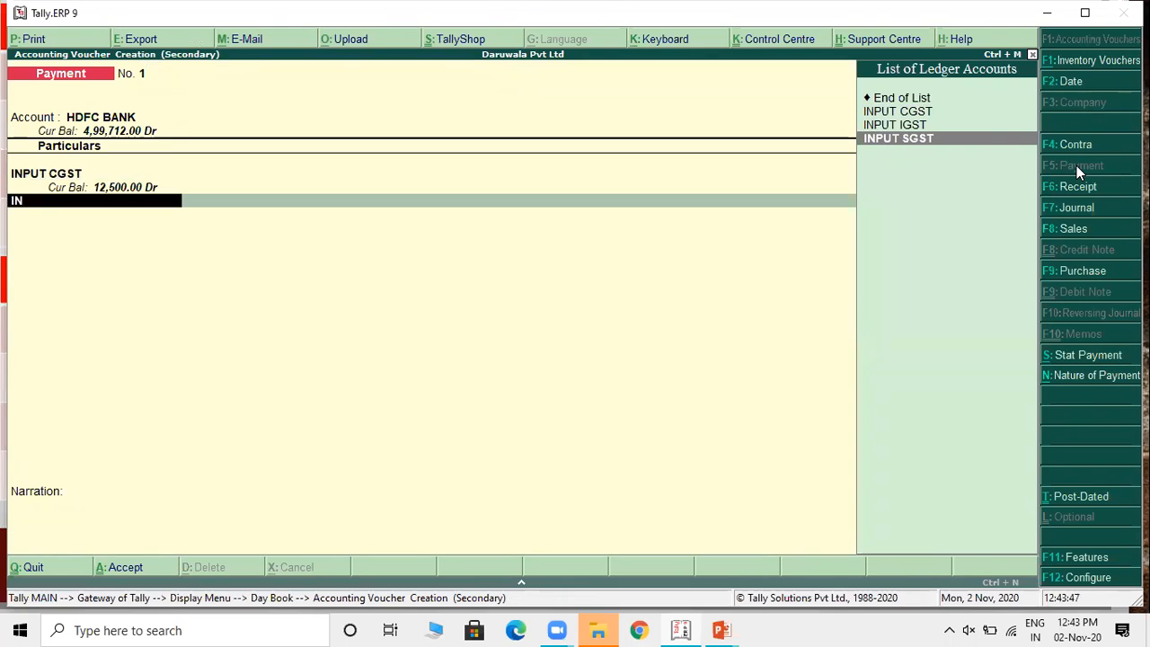
{"action": "key", "text": "Return"}
{"action": "type", "text": "288"}
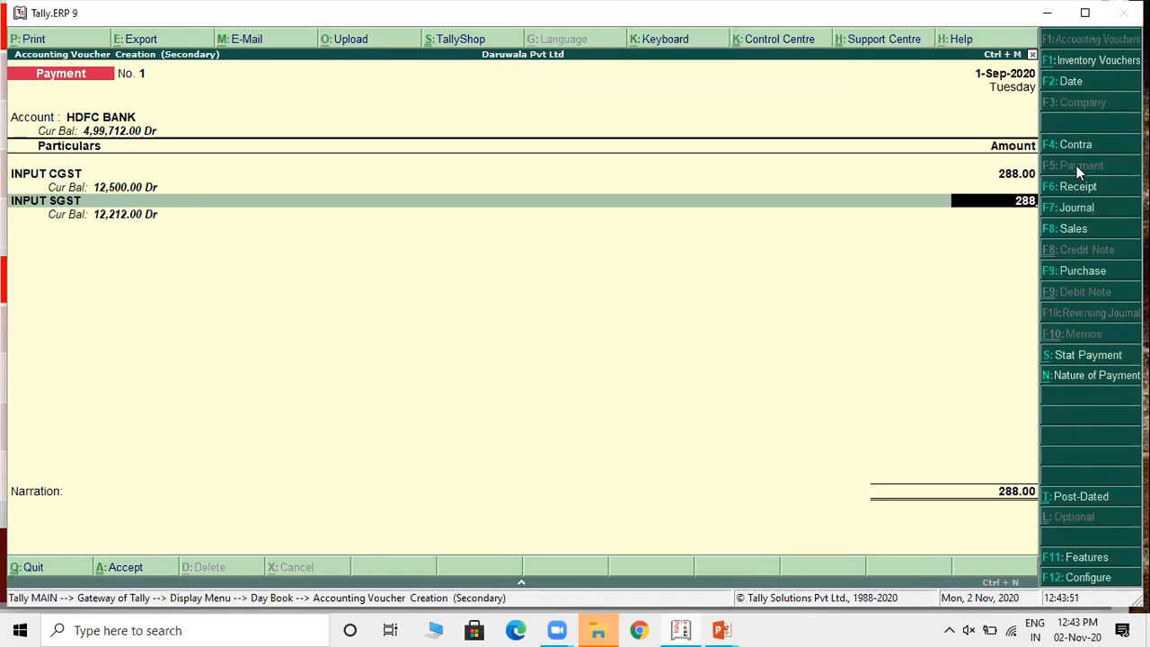
Step: Mark the voucher as a GST statutory payment for the period 1-9-2020 to 2-9-2020
{"action": "key", "text": "alt+s"}
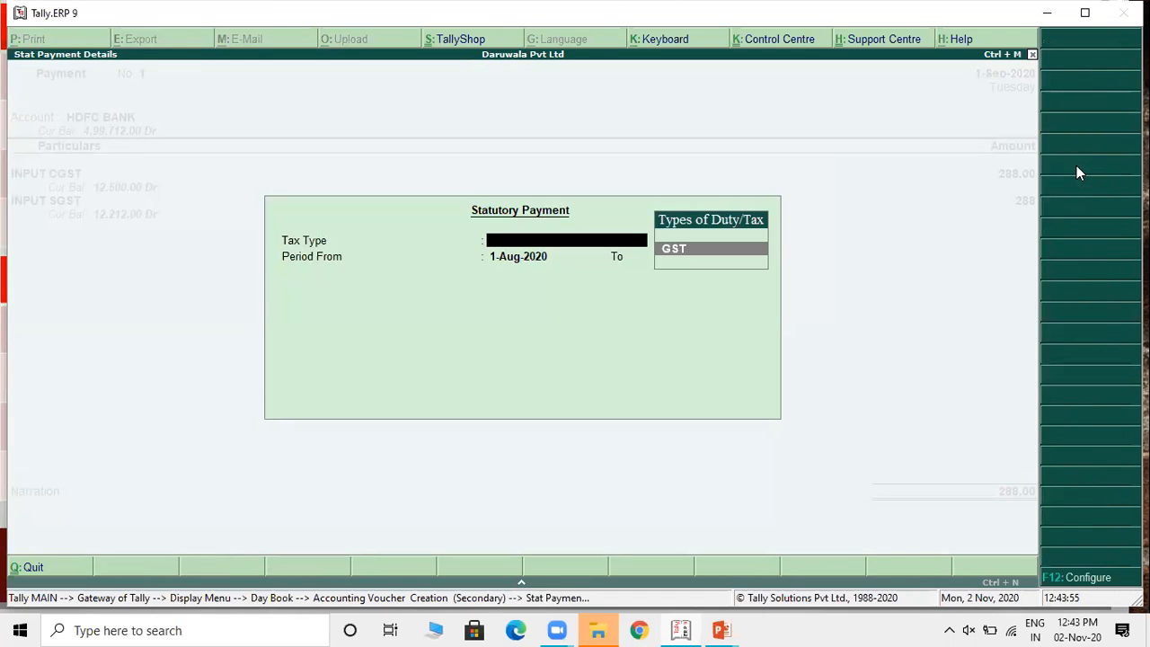
{"action": "key", "text": "Return"}
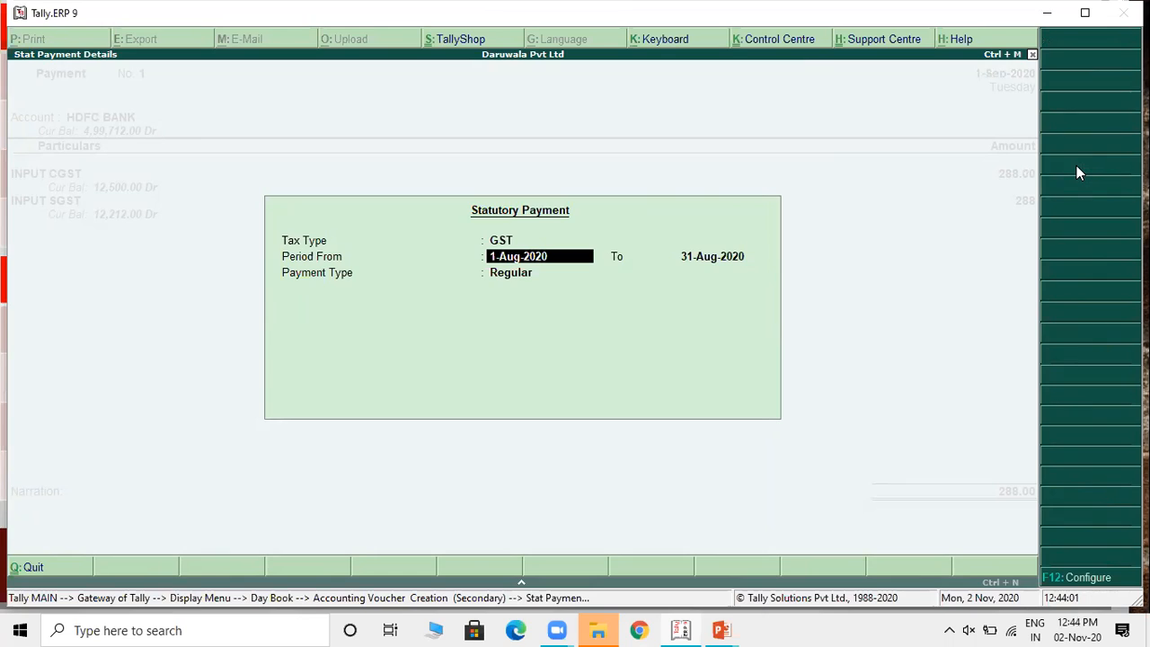
{"action": "type", "text": "1-9-2020"}
{"action": "key", "text": "Return"}
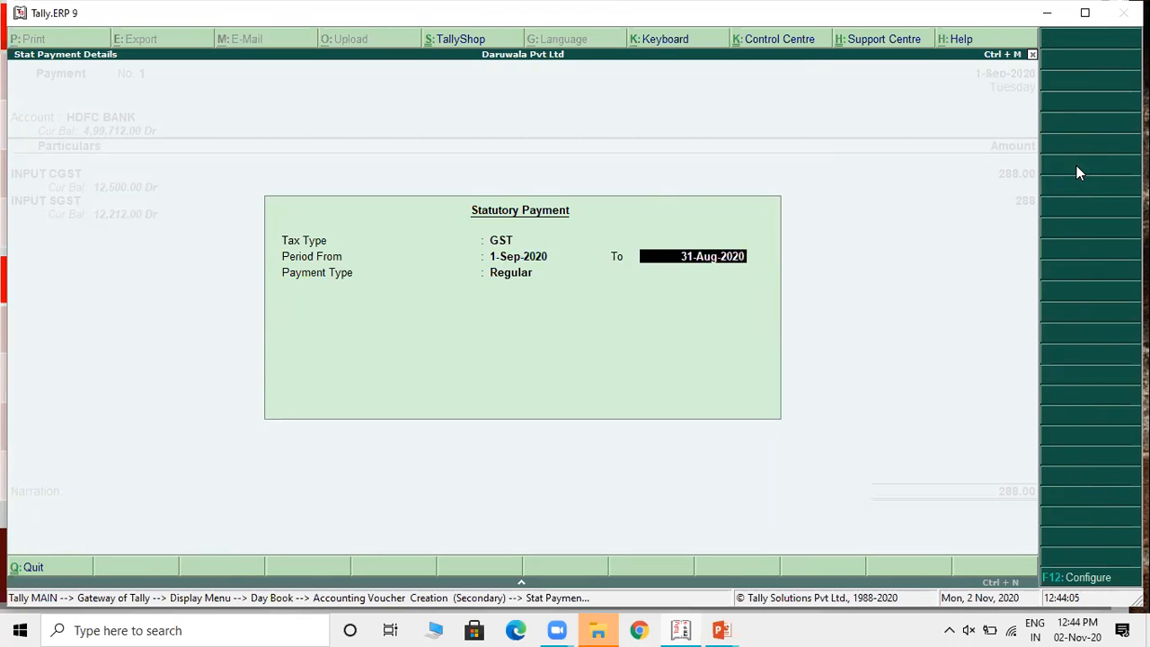
{"action": "type", "text": "30"}
{"action": "key", "text": "BackSpace"}
{"action": "key", "text": "BackSpace"}
{"action": "type", "text": "2-8"}
{"action": "key", "text": "BackSpace"}
{"action": "type", "text": "9-2020"}
{"action": "key", "text": "Return"}
{"action": "key", "text": "Return"}
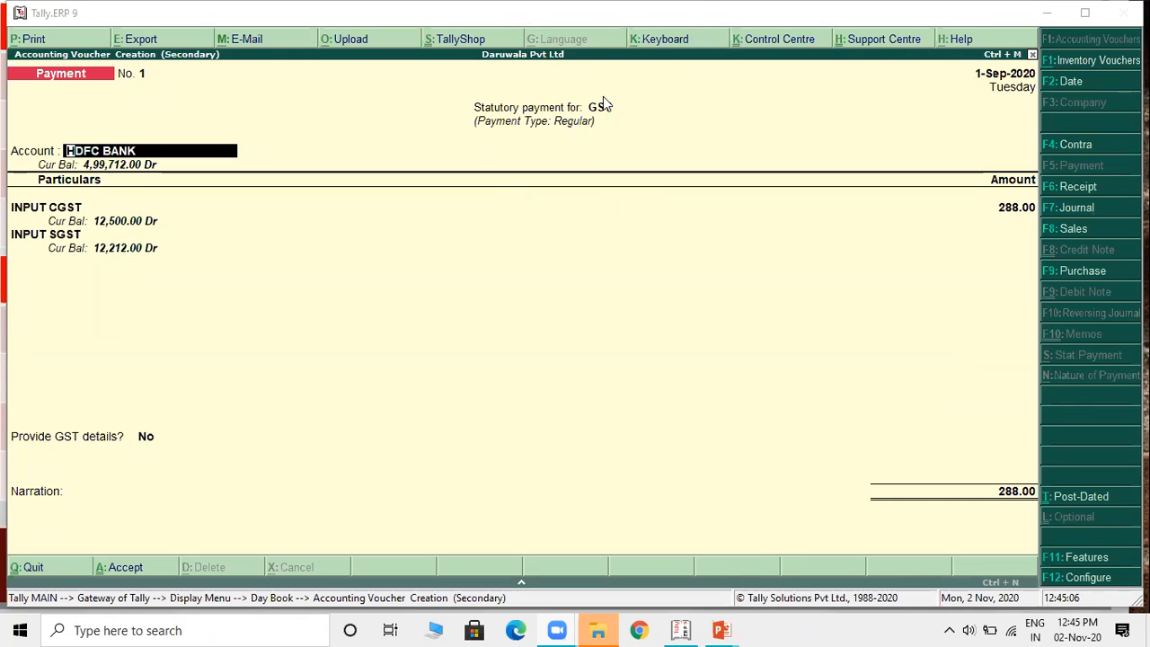
Step: Quit the payment voucher without saving and return to the Day Book
{"action": "left_click", "coordinate": [575, 214]}
{"action": "key", "text": "Escape"}
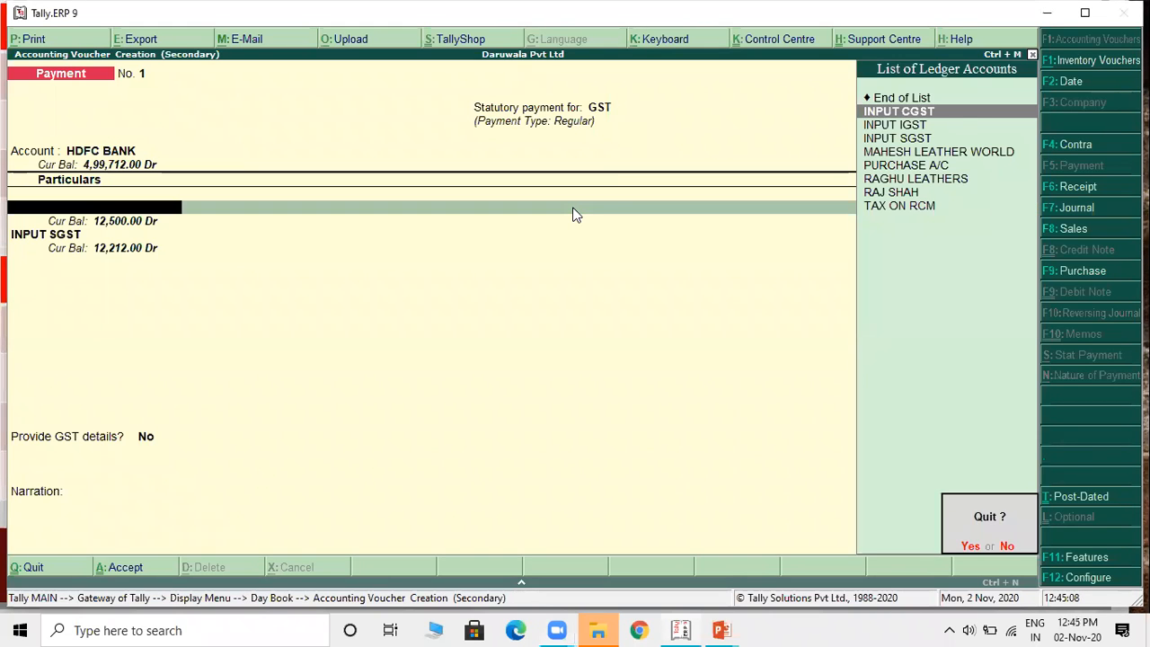
{"action": "key", "text": "Return"}
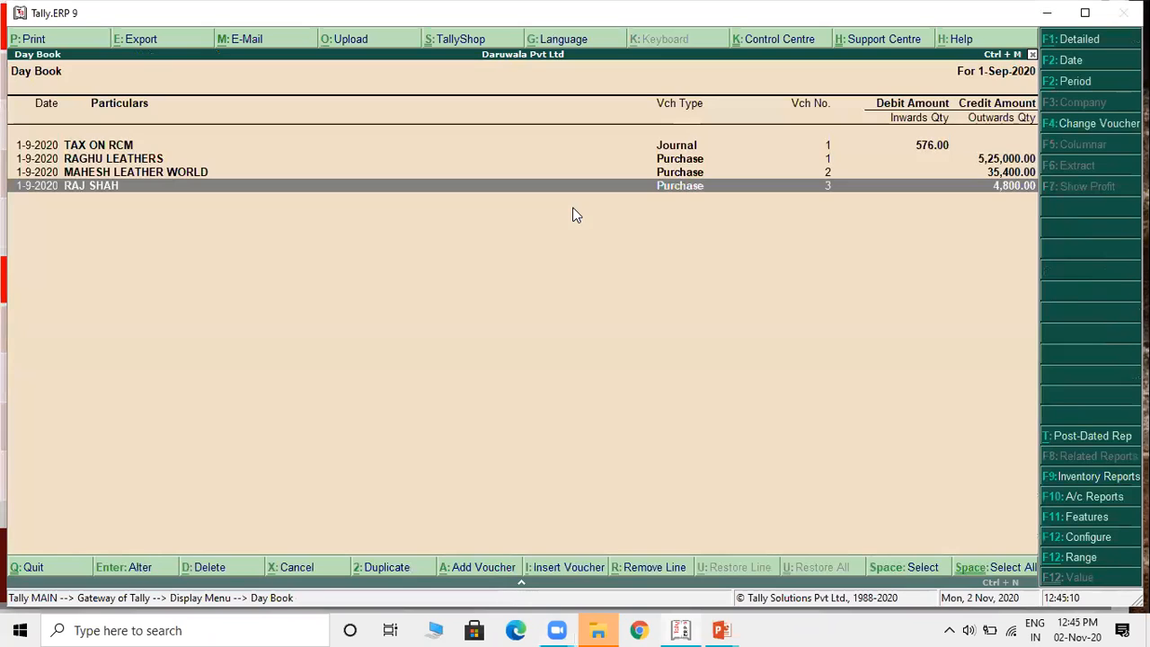
Step: Insert a new Payment voucher from the Day Book with HDFC BANK as the account
{"action": "key", "text": "alt+i"}
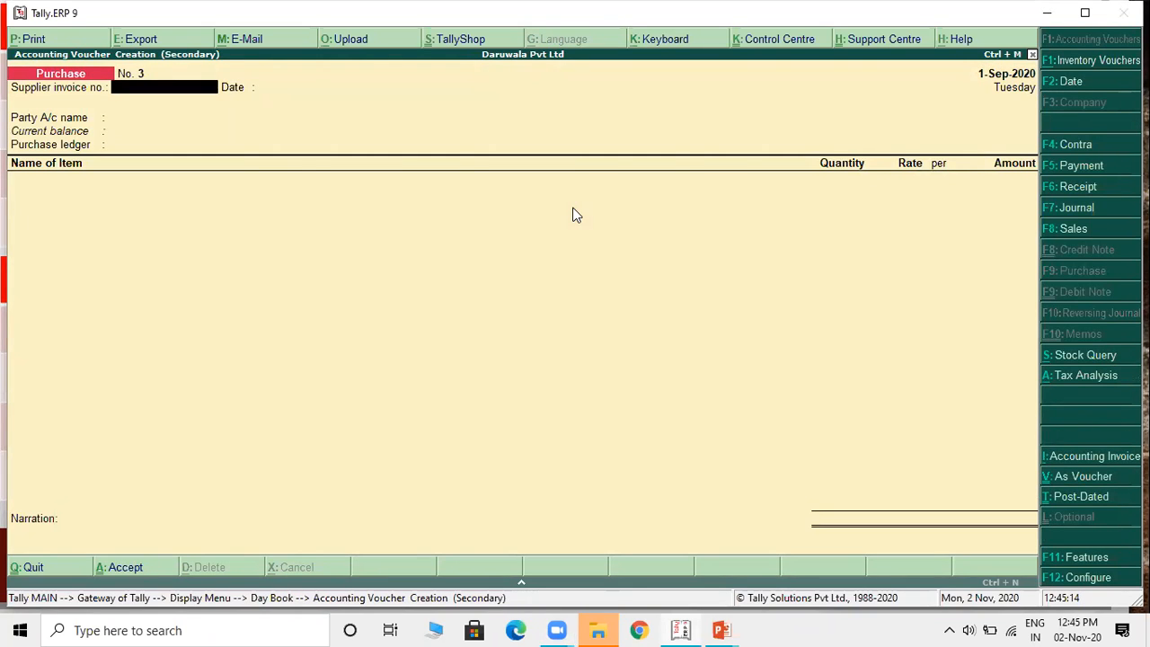
{"action": "left_click", "coordinate": [1086, 169]}
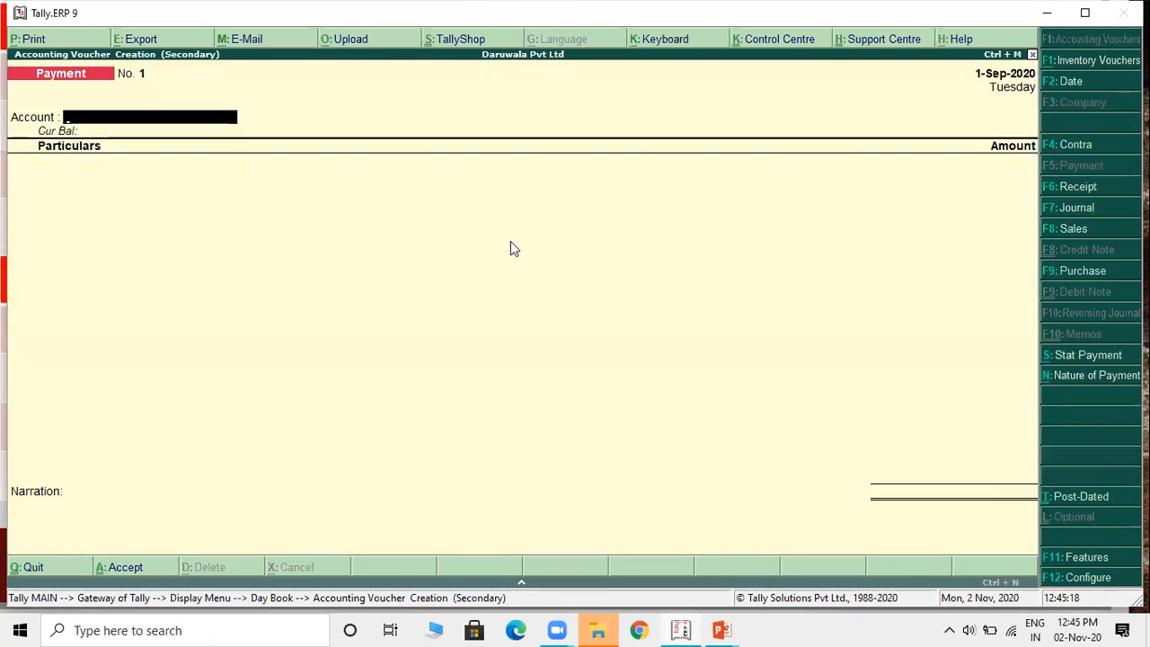
{"action": "type", "text": "HD"}
{"action": "key", "text": "Return"}
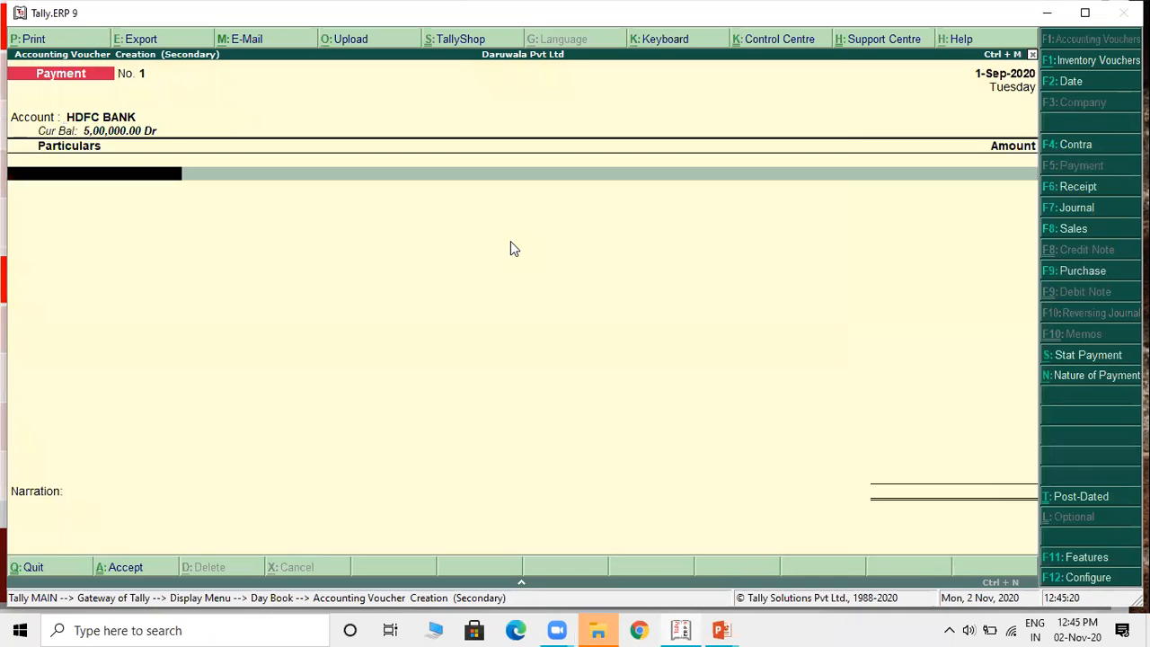
Step: Enter INPUT CGST as the first particular with an amount of 288
{"action": "type", "text": "IN"}
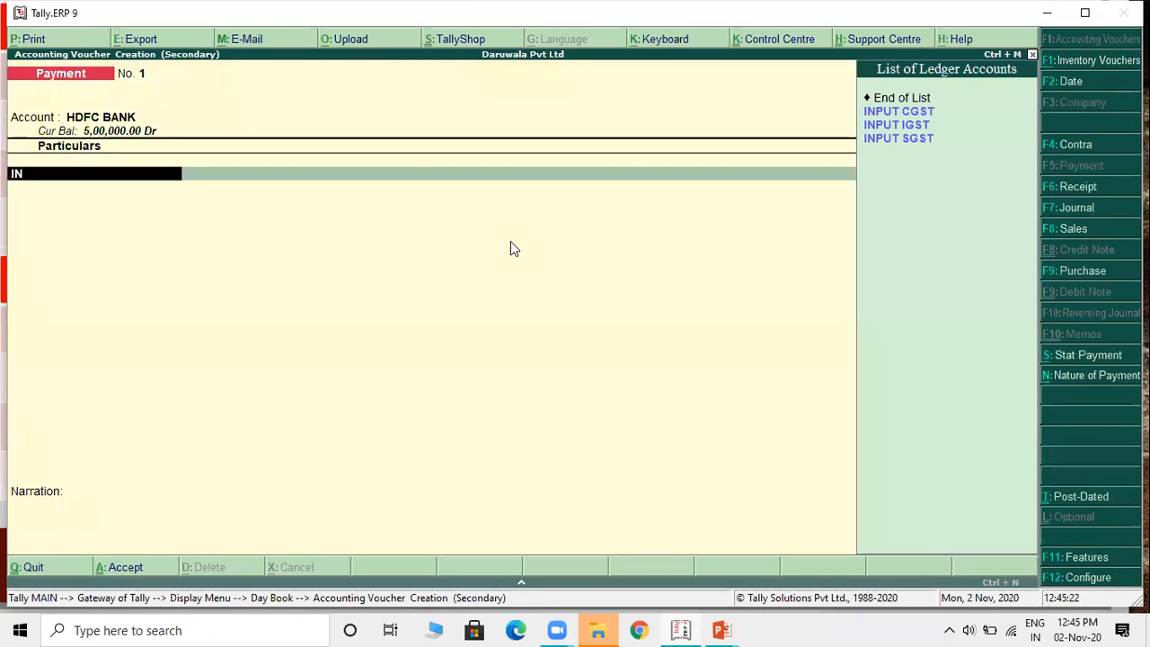
{"action": "key", "text": "Return"}
{"action": "type", "text": "288"}
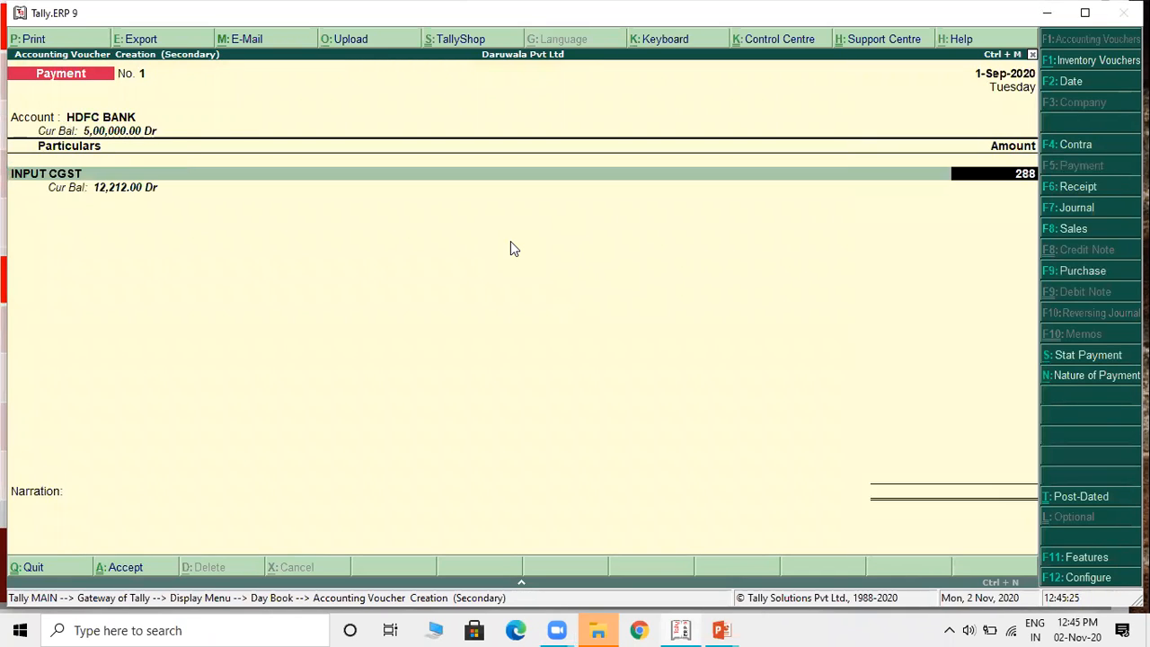
{"action": "key", "text": "Return"}
Step: Enter INPUT SGST as the second particular with an amount of 288
{"action": "type", "text": "IN"}
{"action": "key", "text": "Down"}
{"action": "key", "text": "Down"}
{"action": "key", "text": "Return"}
{"action": "type", "text": "288"}
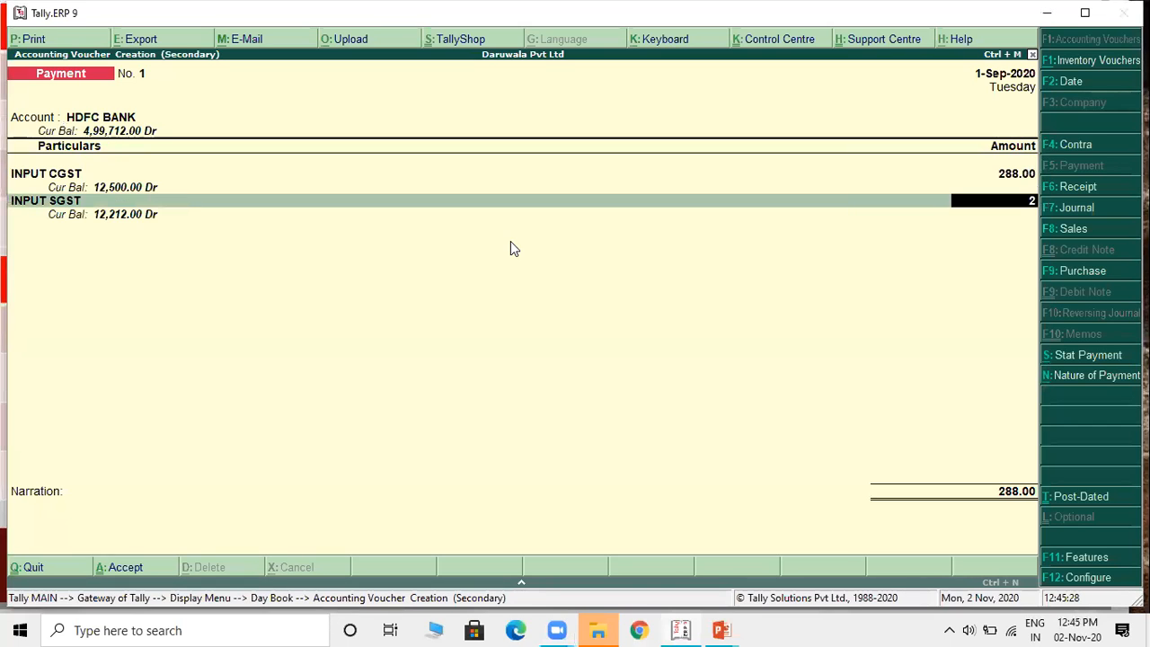
{"action": "key", "text": "Return"}
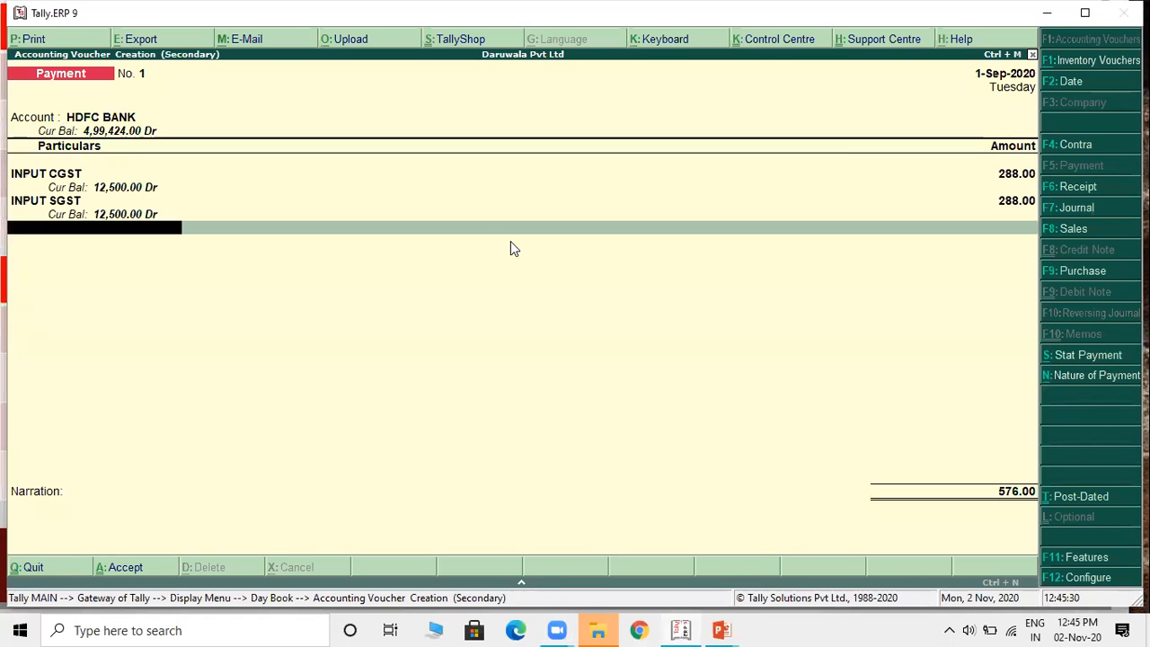
Step: Mark the voucher as a GST statutory payment for the period 1-Sep-2020 to 2-Sep-2020
{"action": "key", "text": "alt+s"}
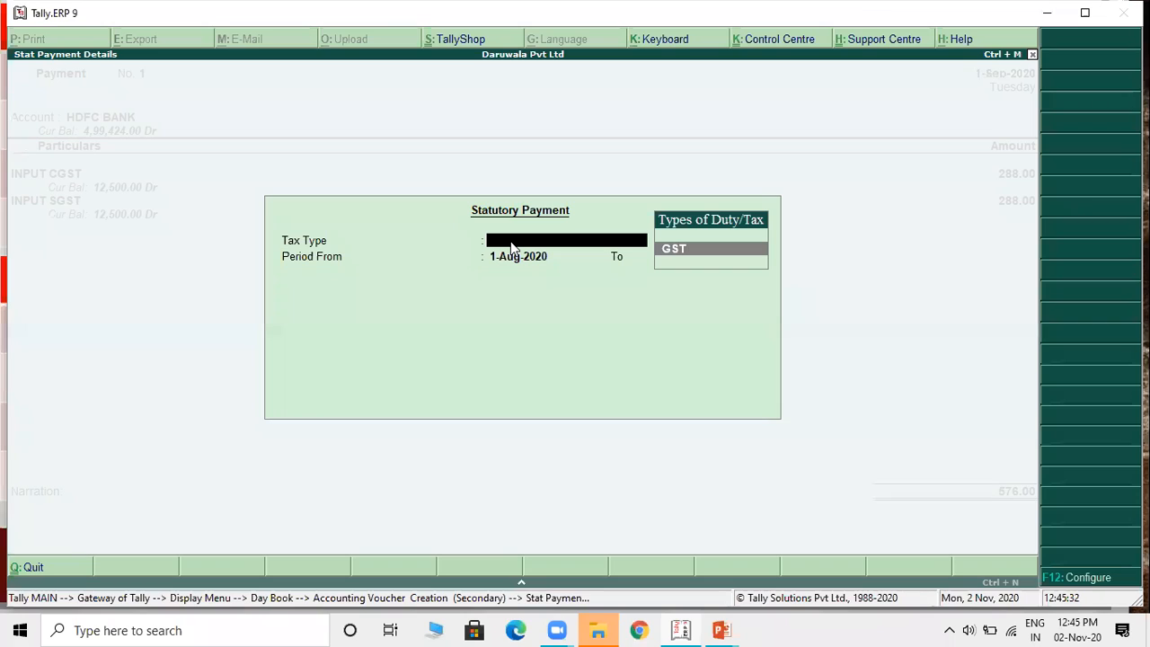
{"action": "key", "text": "Return"}
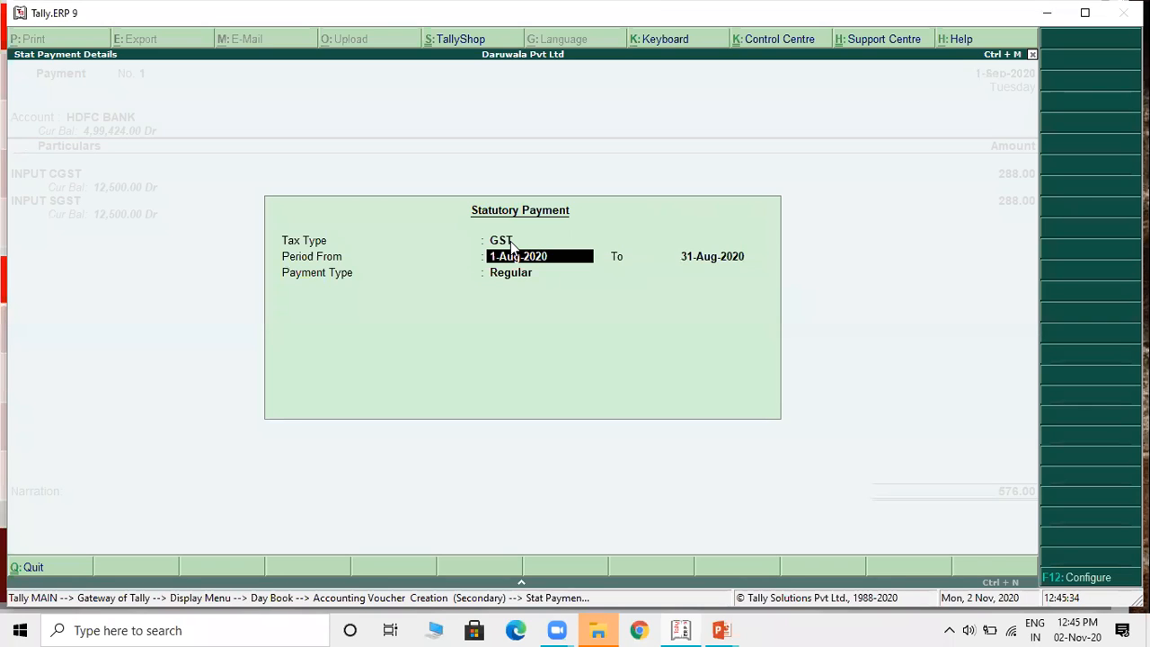
{"action": "type", "text": "1-S"}
{"action": "key", "text": "Return"}
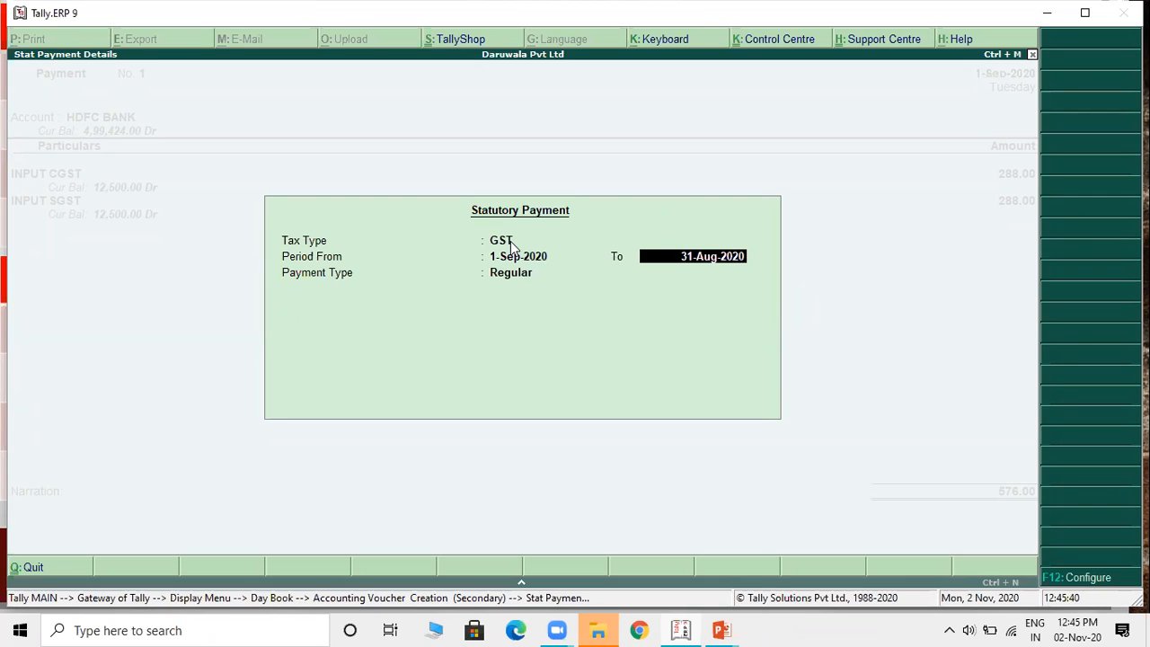
{"action": "type", "text": "3"}
{"action": "key", "text": "BackSpace"}
{"action": "type", "text": "2-9"}
{"action": "key", "text": "Return"}
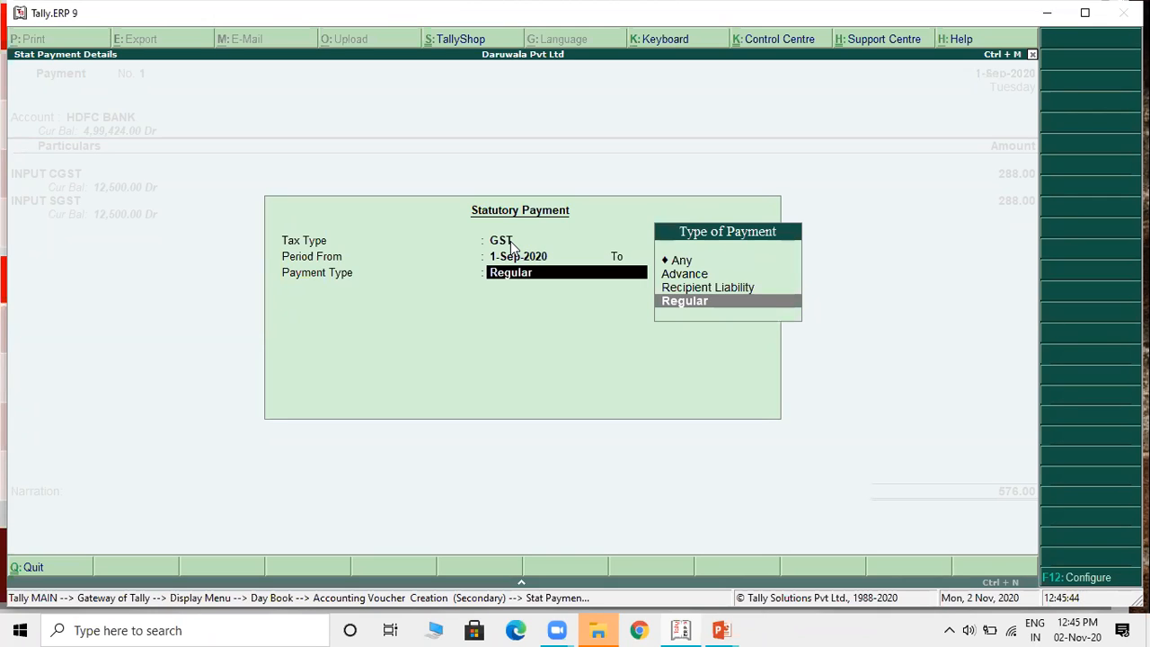
Step: Set the statutory payment type to Recipient Liability and apply the details to the payment voucher
{"action": "key", "text": "Up"}
{"action": "key", "text": "Up"}
{"action": "key", "text": "Up"}
{"action": "key", "text": "Down"}
{"action": "key", "text": "Down"}
{"action": "key", "text": "Up"}
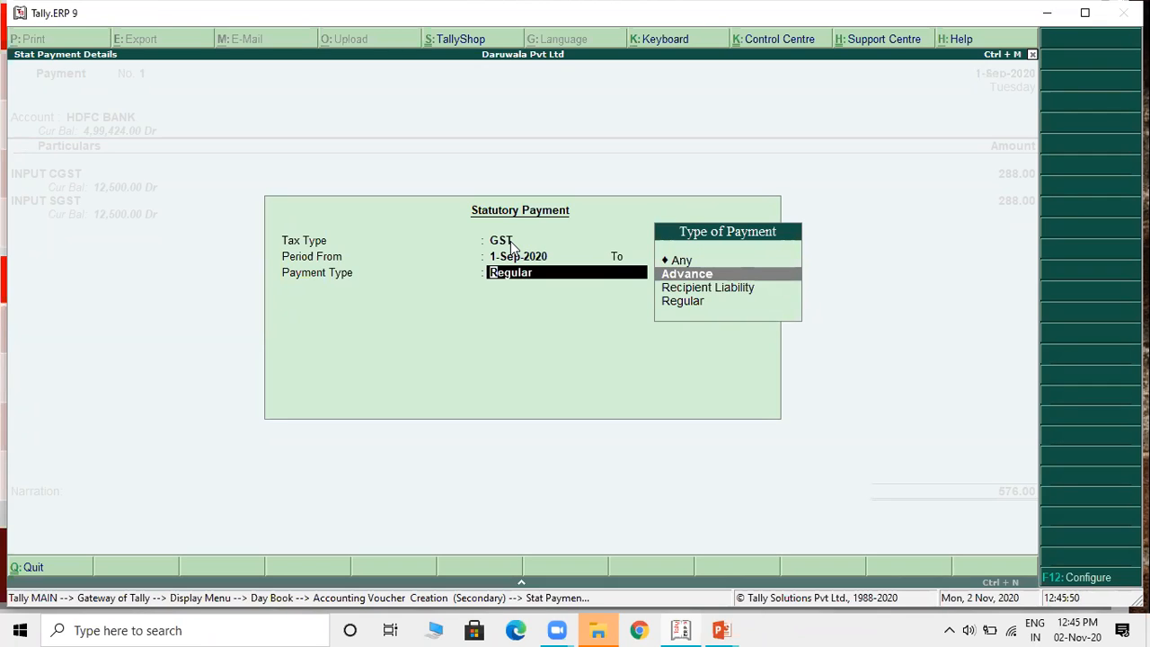
{"action": "key", "text": "Down"}
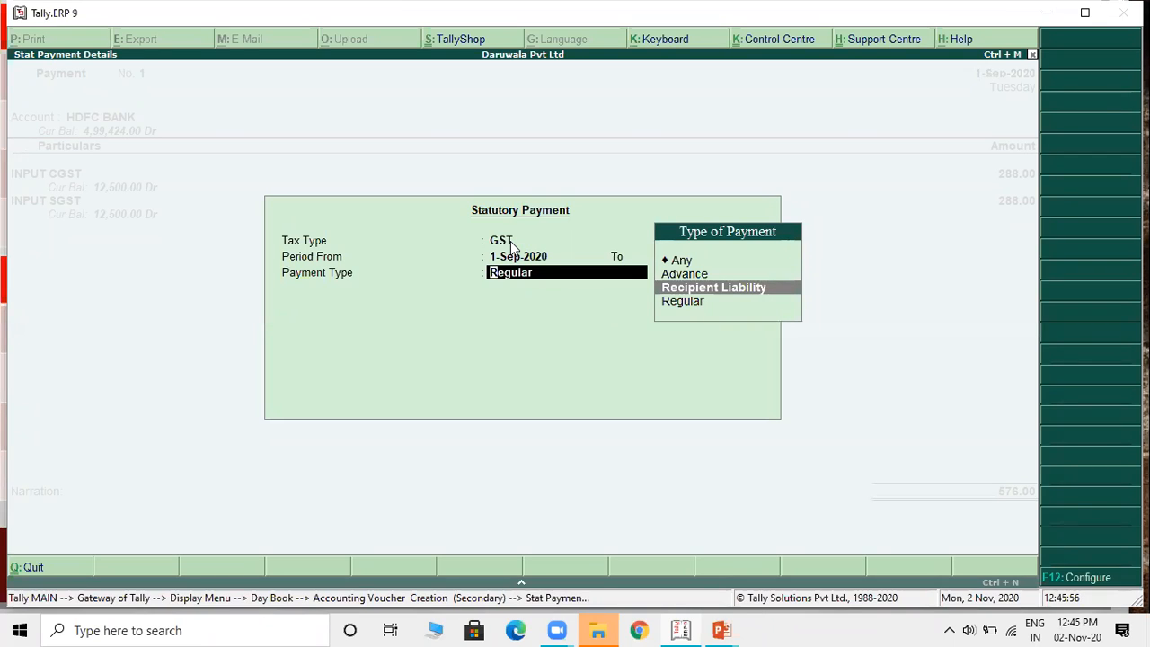
{"action": "key", "text": "Return"}
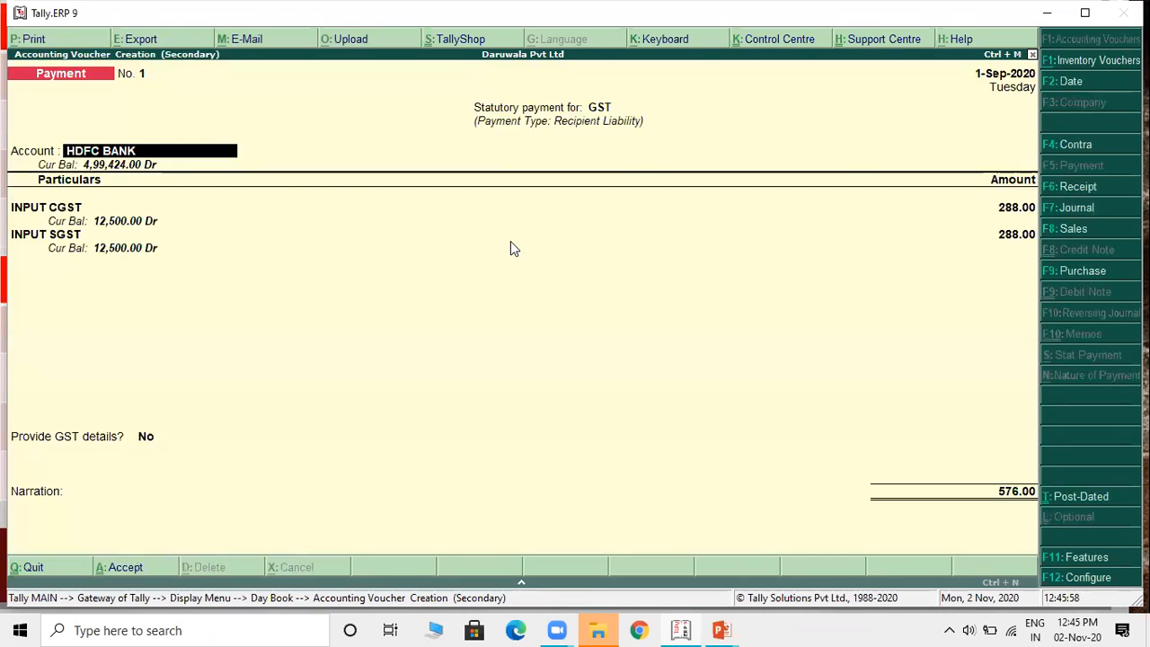
Step: Keep the existing entries, allocate the HDFC BANK payment as a cheque dated 1-Sep-2020, and save the payment voucher
{"action": "key", "text": "Return"}
{"action": "key", "text": "Return"}
{"action": "key", "text": "Return"}
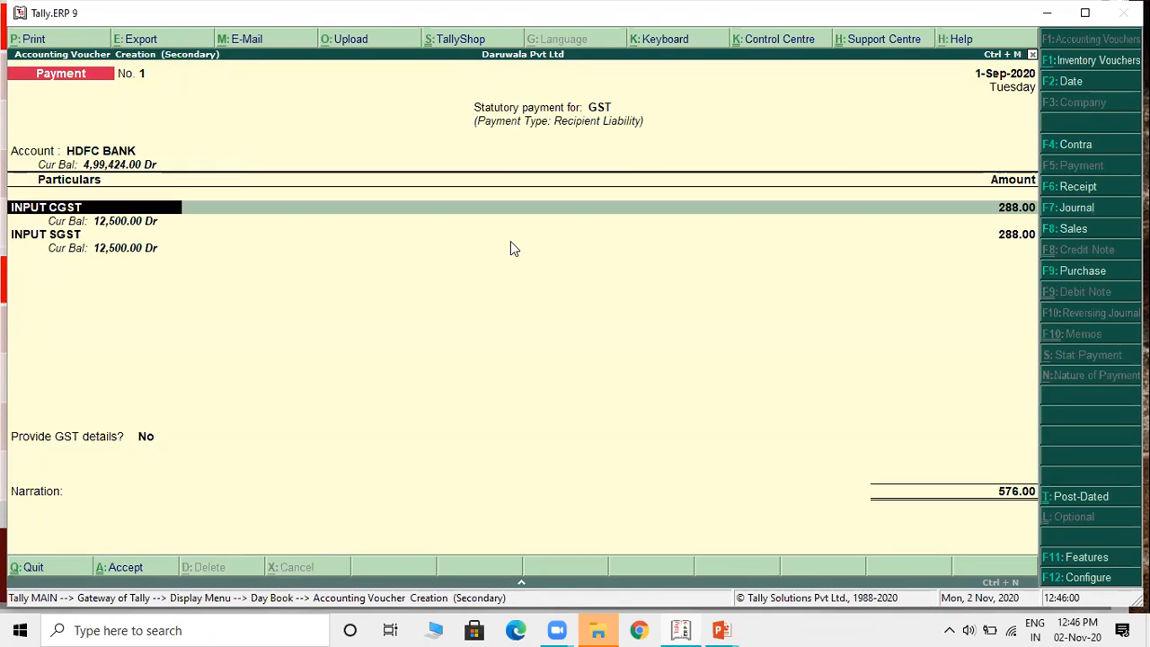
{"action": "key", "text": "Return"}
{"action": "key", "text": "Return"}
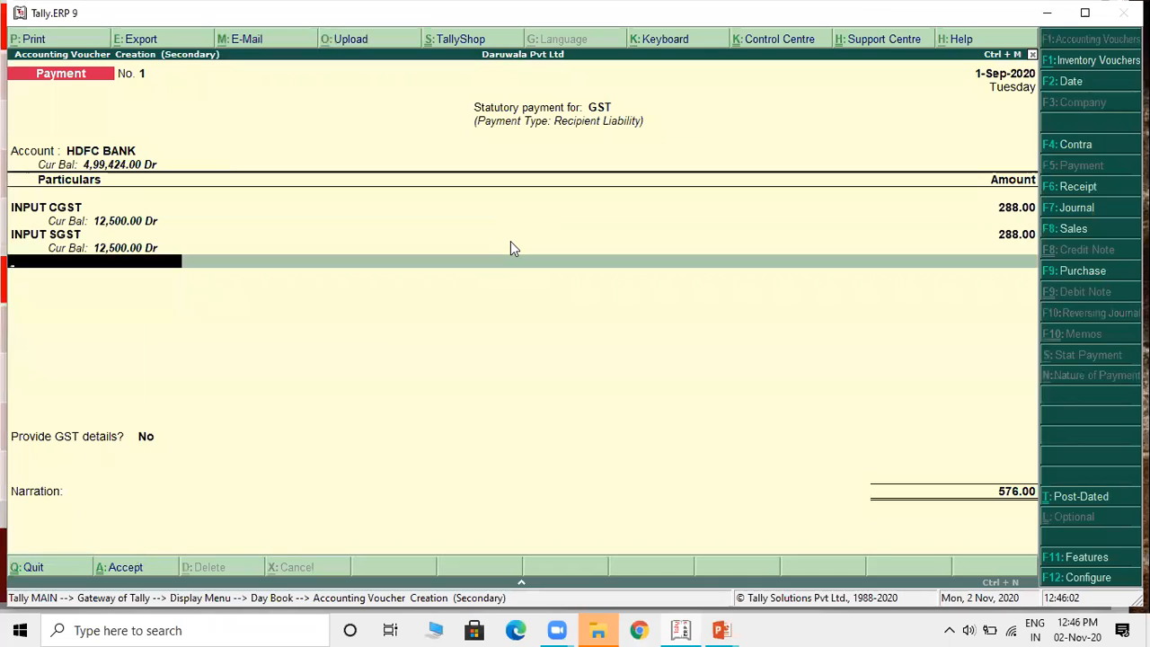
{"action": "key", "text": "Return"}
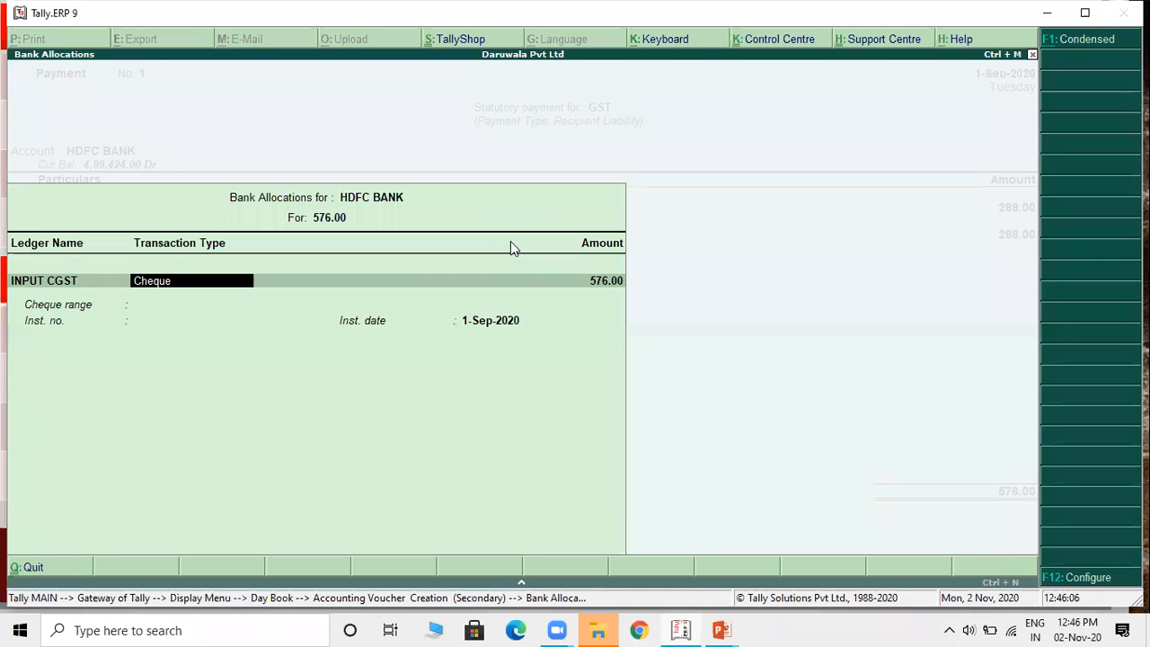
{"action": "key", "text": "Return"}
{"action": "key", "text": "Return"}
{"action": "key", "text": "Return"}
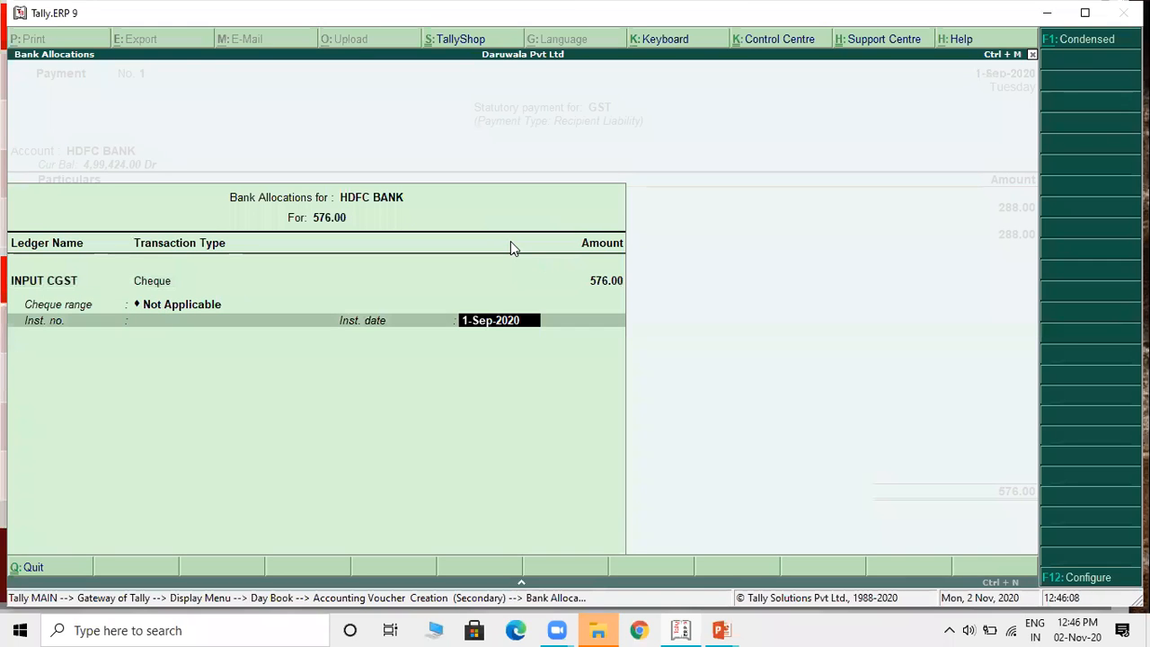
{"action": "key", "text": "Return"}
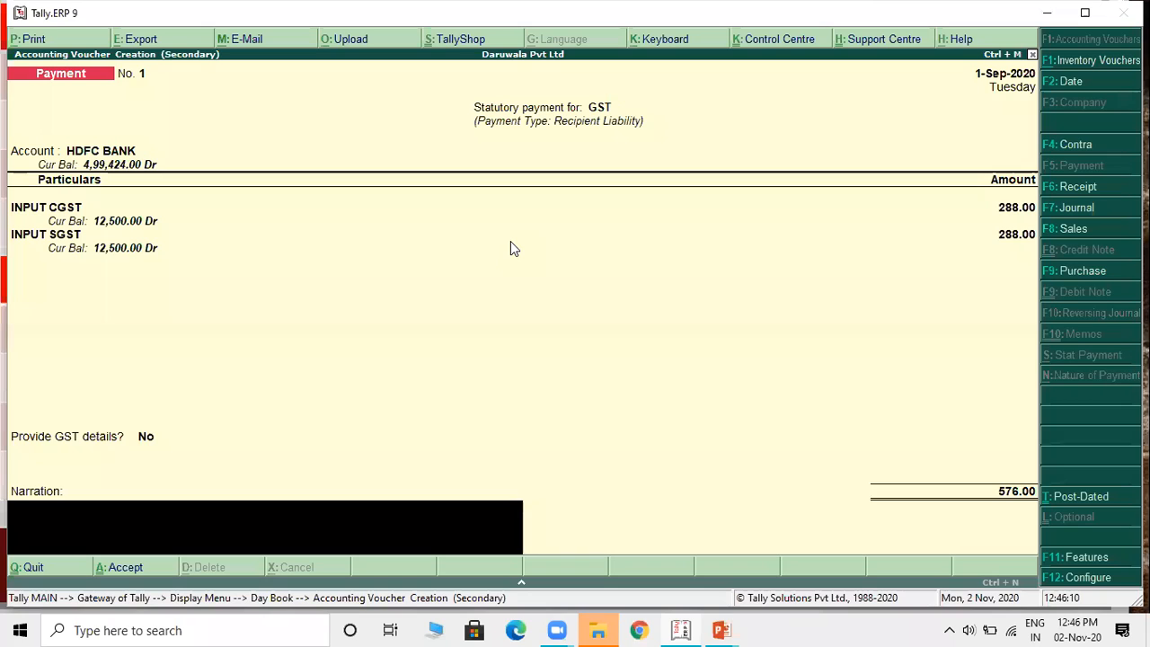
{"action": "key", "text": "Return"}
{"action": "key", "text": "Return"}
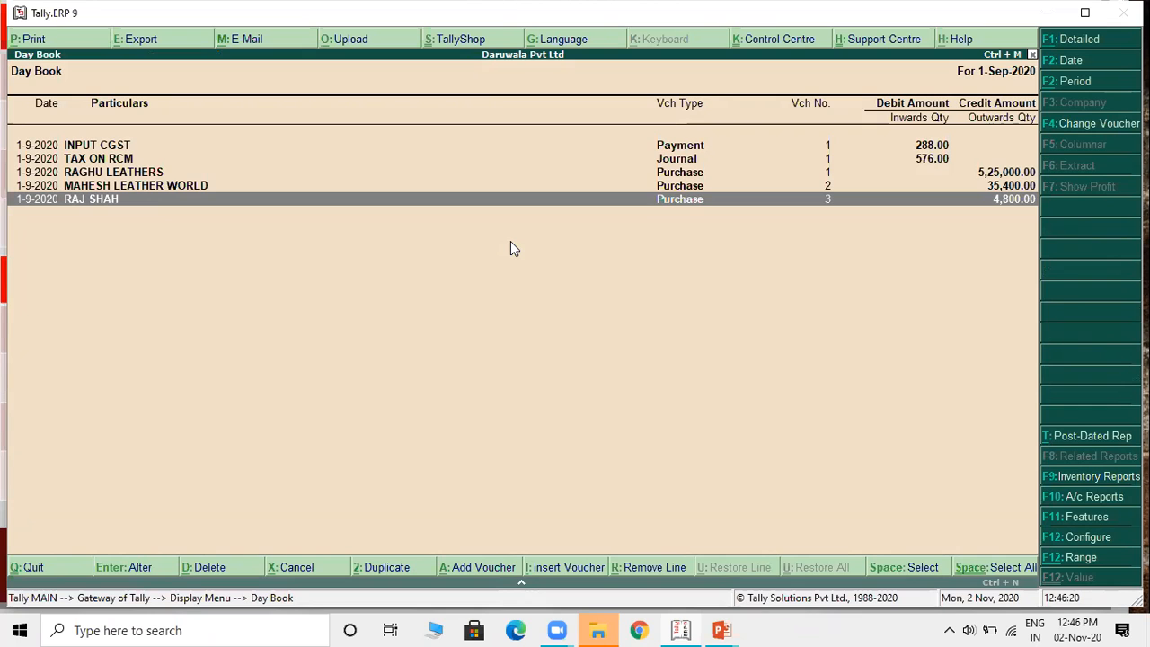
Step: Insert a new voucher from the Day Book and consult entry 3 (4) for the ITC increase in the PowerPoint slides
{"action": "key", "text": "alt+i"}
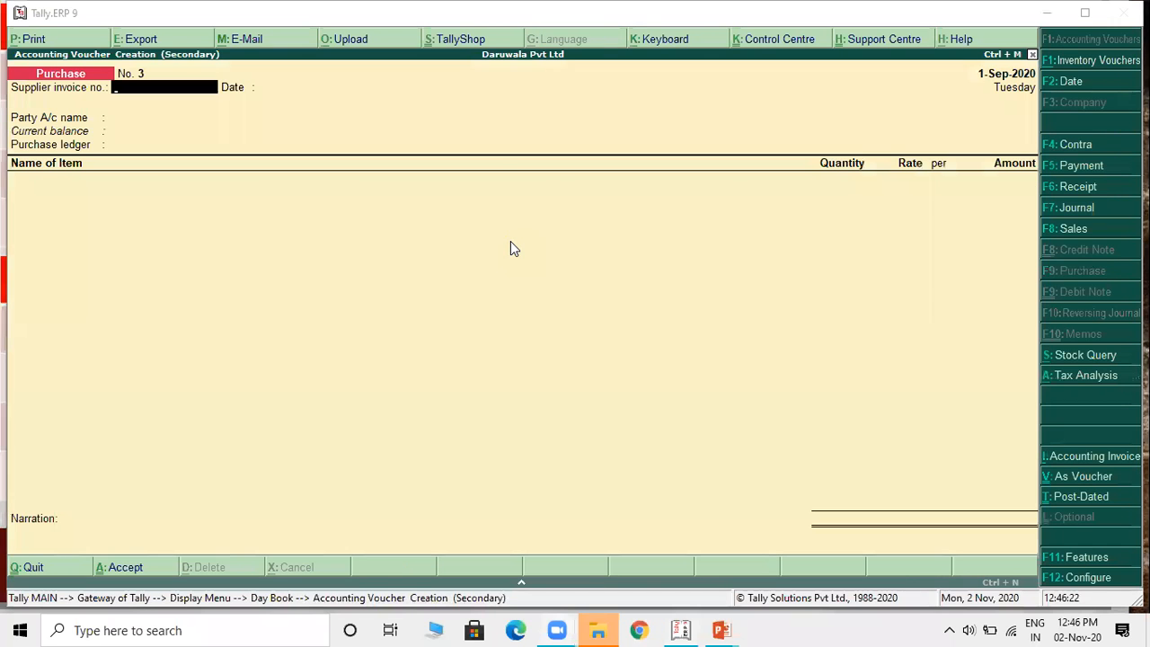
{"action": "key", "text": "alt+Tab"}
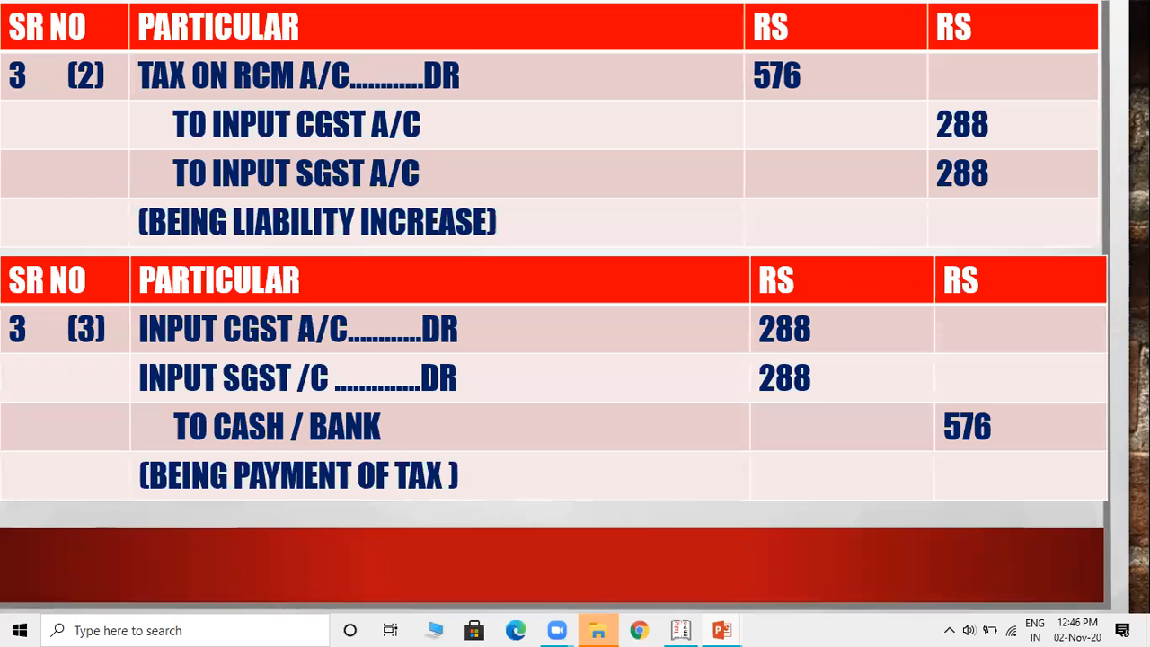
{"action": "key", "text": "Right"}
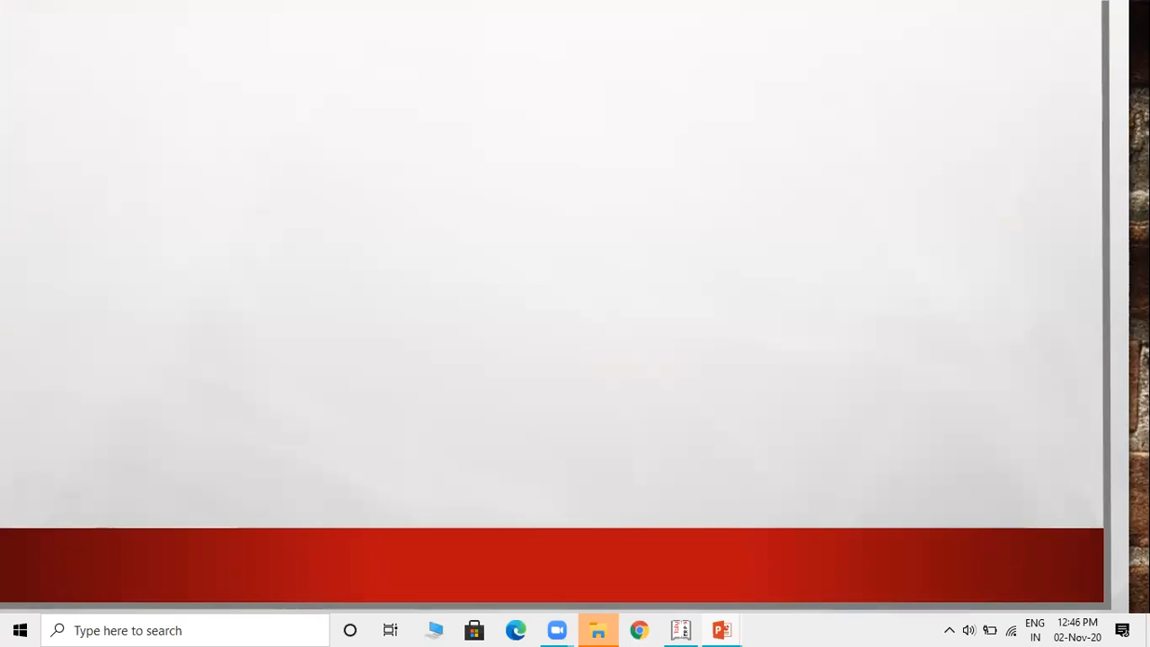
{"action": "key", "text": "Right"}
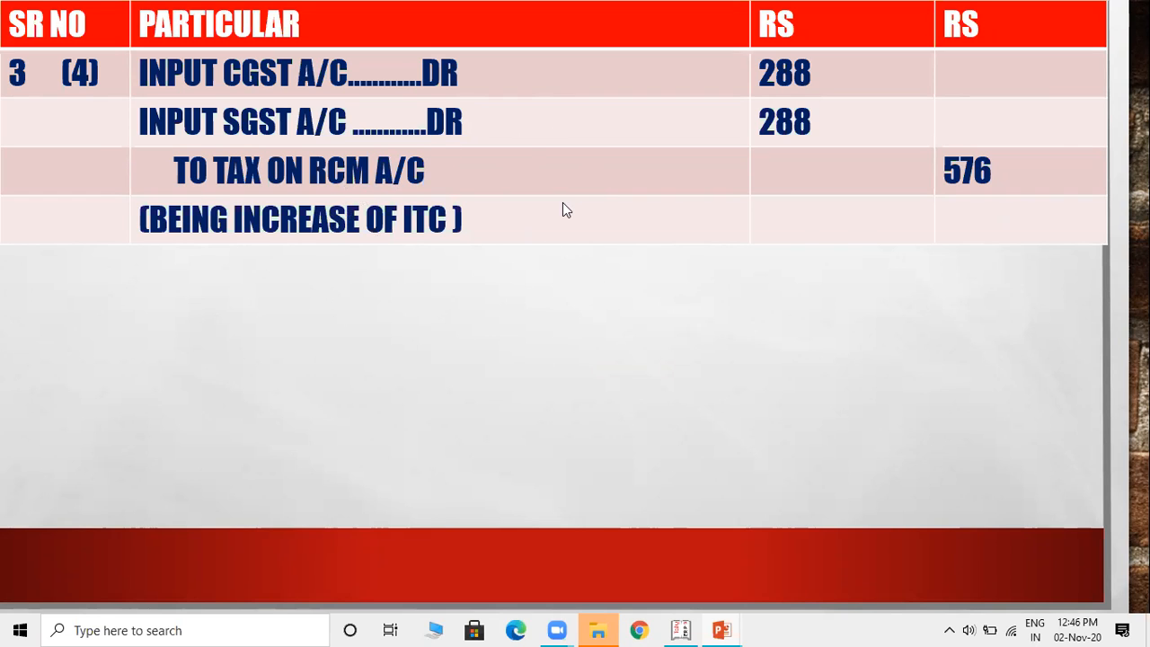
Step: Switch back to Tally, change the new voucher to a Journal, and debit INPUT CGST with 288
{"action": "key", "text": "alt+Tab"}
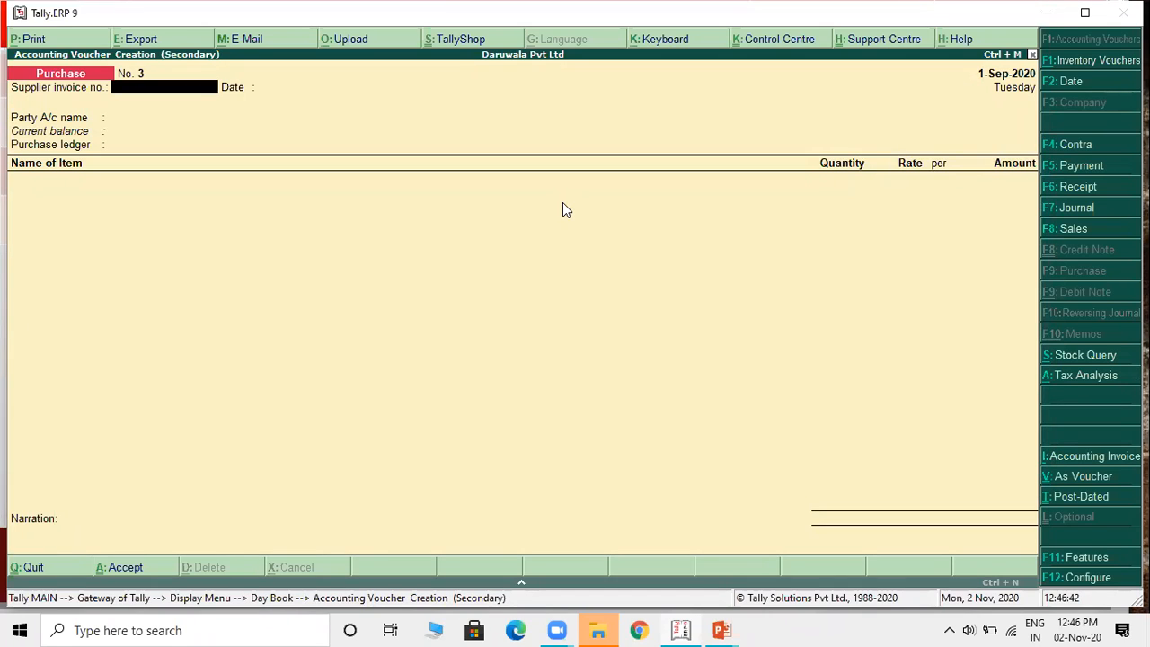
{"action": "left_click", "coordinate": [1069, 208]}
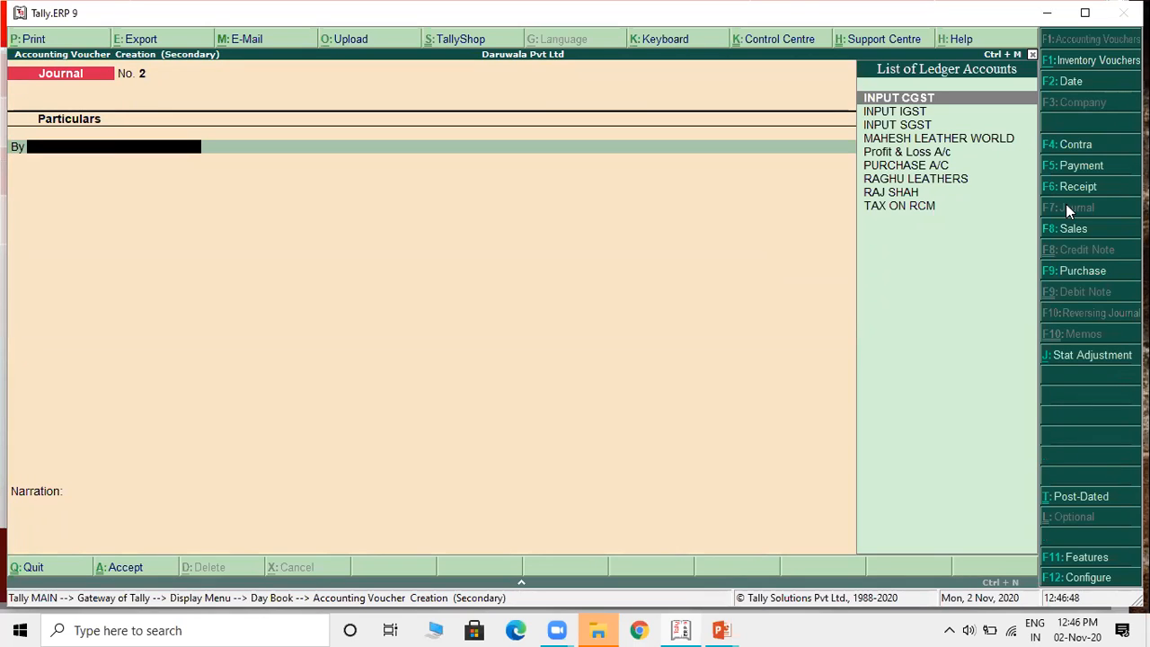
{"action": "key", "text": "Down"}
{"action": "key", "text": "Up"}
{"action": "key", "text": "Return"}
{"action": "type", "text": "288"}
{"action": "key", "text": "Return"}
{"action": "key", "text": "Return"}
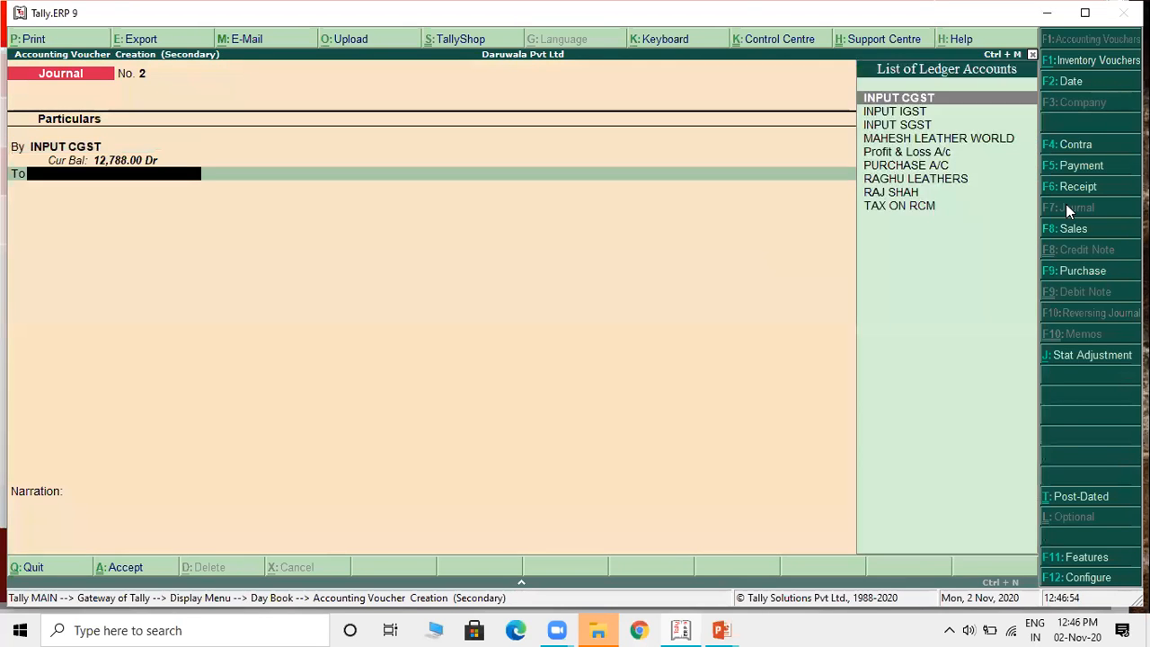
Step: Debit INPUT SGST with 288 on the second journal line and credit TAX ON RCM with 576
{"action": "key", "text": "BackSpace"}
{"action": "key", "text": "b"}
{"action": "key", "text": "Return"}
{"action": "type", "text": "IN"}
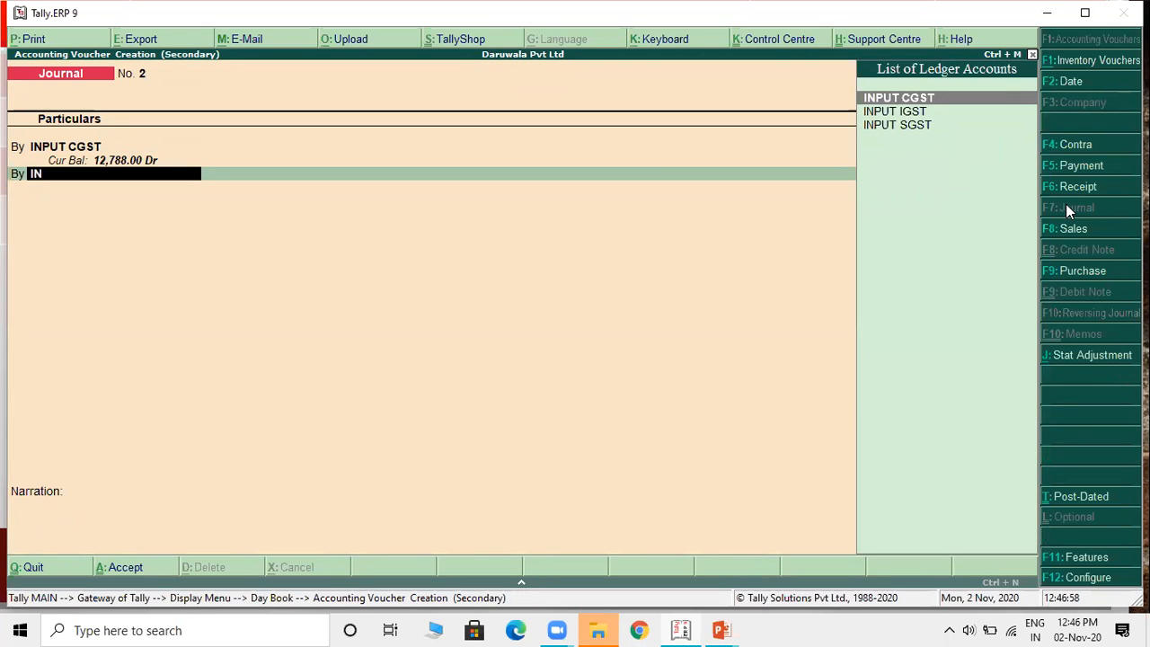
{"action": "key", "text": "Down"}
{"action": "key", "text": "Down"}
{"action": "key", "text": "Return"}
{"action": "type", "text": "288"}
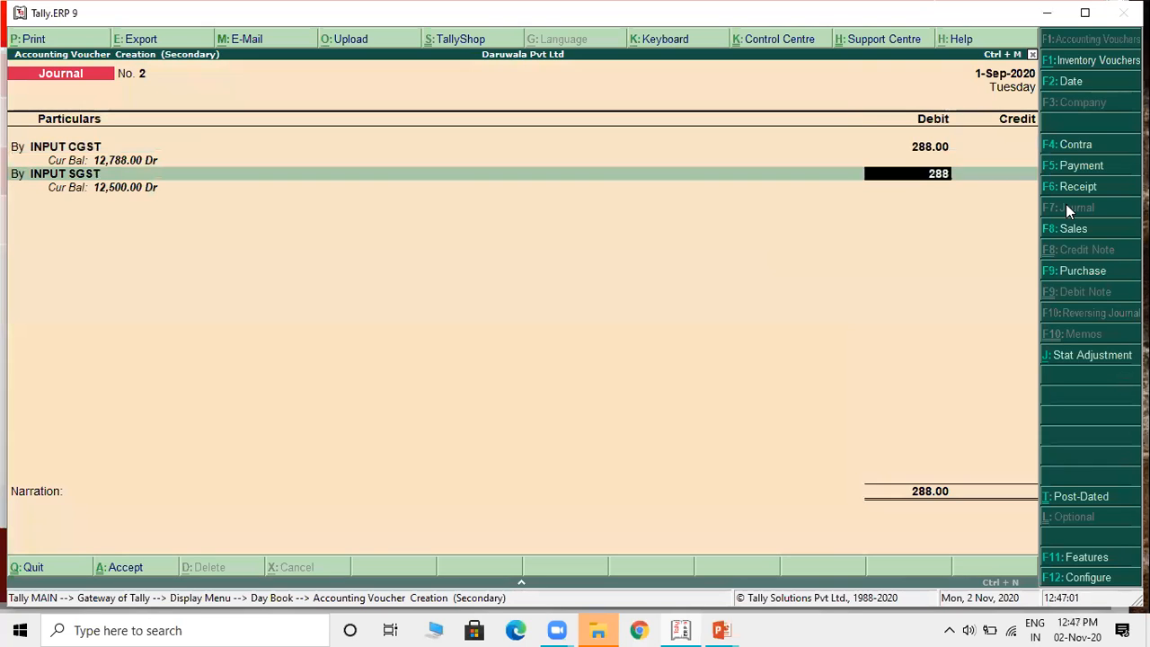
{"action": "key", "text": "Return"}
{"action": "key", "text": "Return"}
{"action": "type", "text": "TAX"}
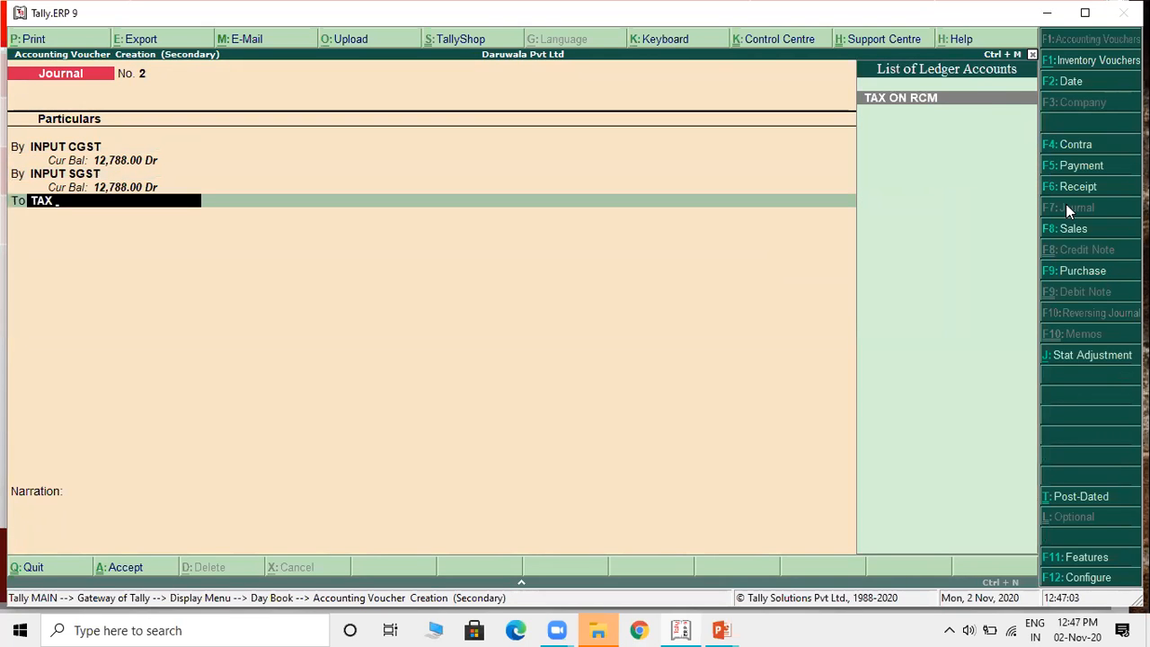
{"action": "key", "text": "Return"}
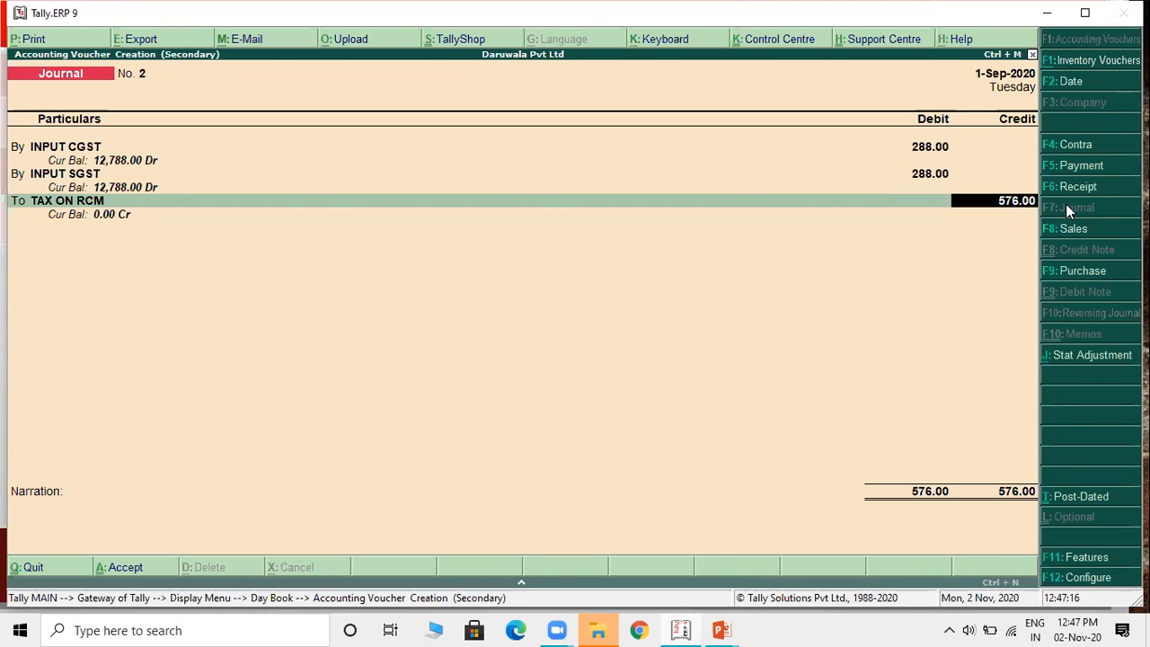
Step: Quit the journal voucher without saving and return to the Gateway of Tally
{"action": "key", "text": "Escape"}
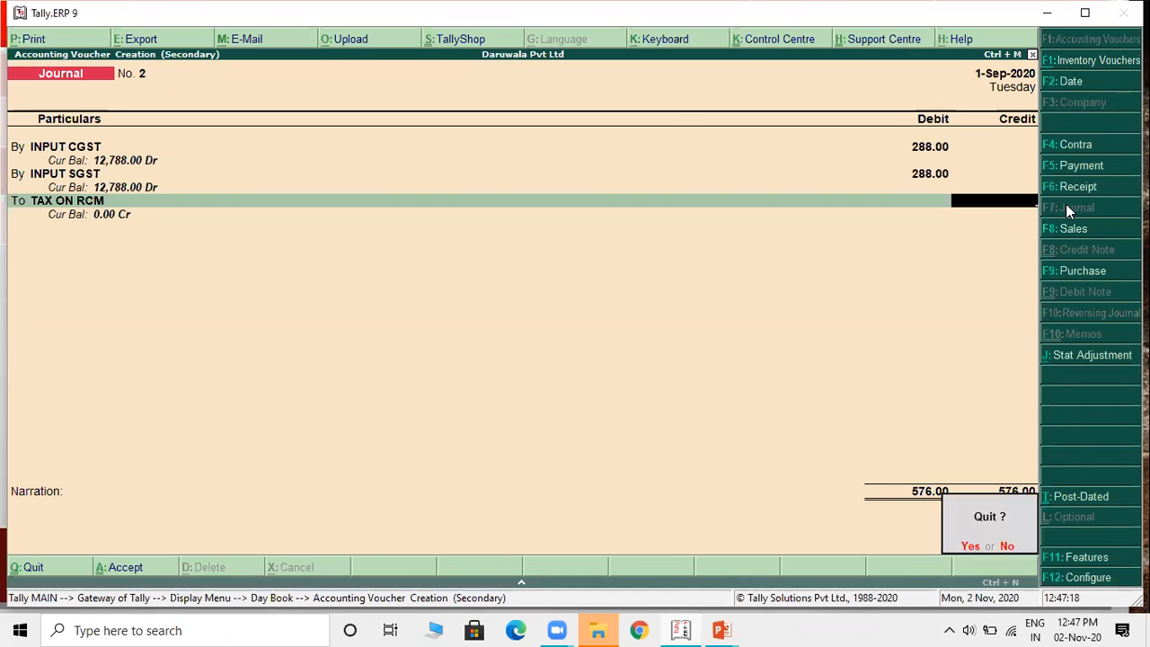
{"action": "key", "text": "y"}
{"action": "key", "text": "Escape"}
{"action": "key", "text": "Escape"}
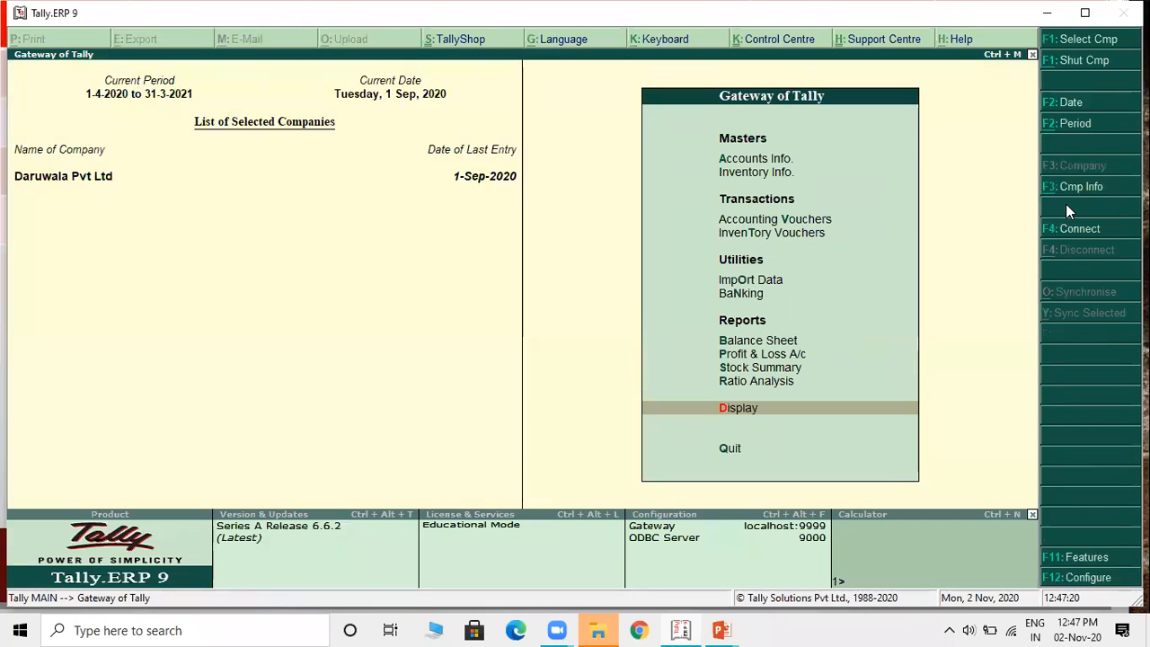
Step: Examine the Balance Sheet in detailed view, including TAX ON RCM under Current Assets, and return to the Gateway of Tally
{"action": "key", "text": "Up"}
{"action": "key", "text": "Up"}
{"action": "key", "text": "Up"}
{"action": "key", "text": "Up"}
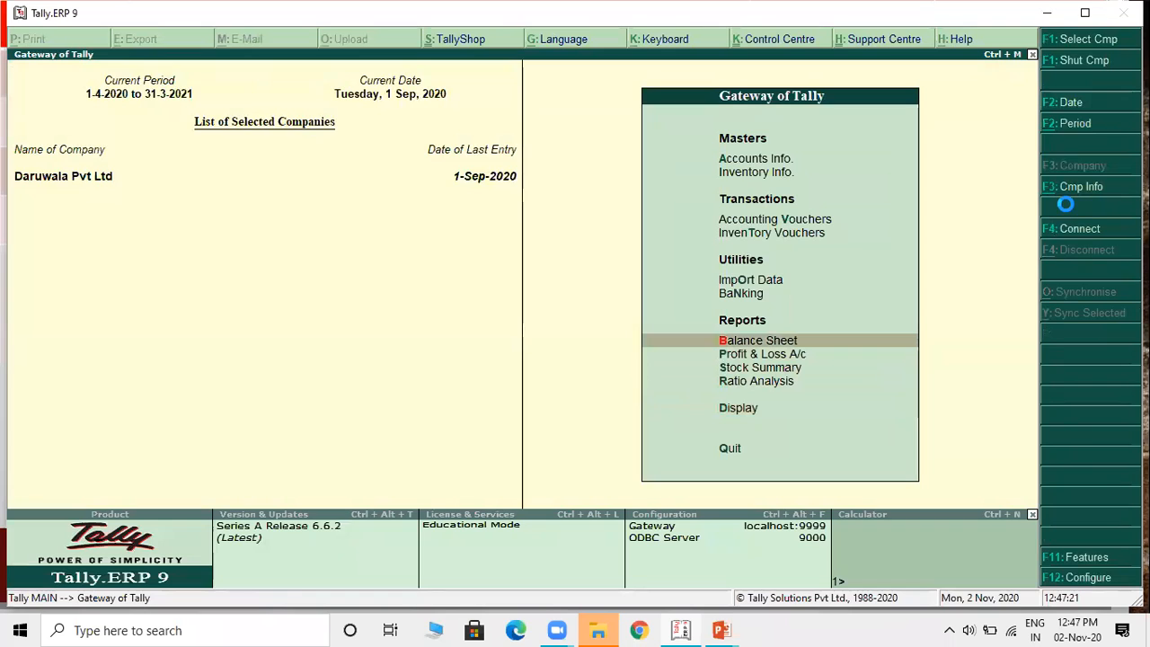
{"action": "key", "text": "Return"}
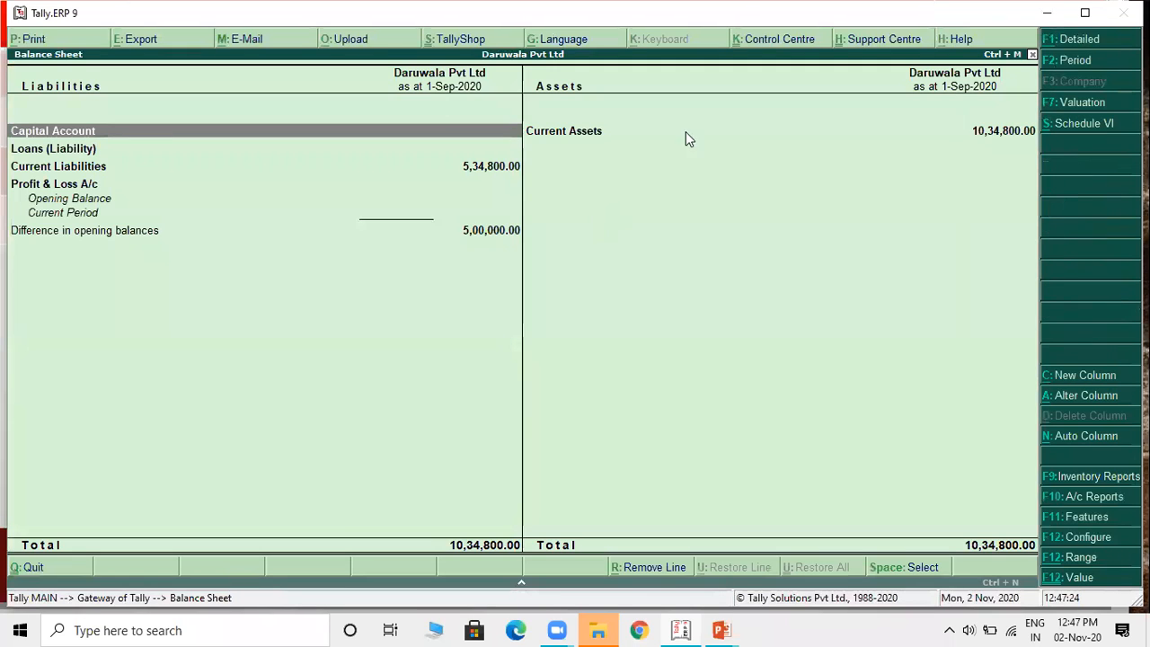
{"action": "left_click", "coordinate": [1094, 40]}
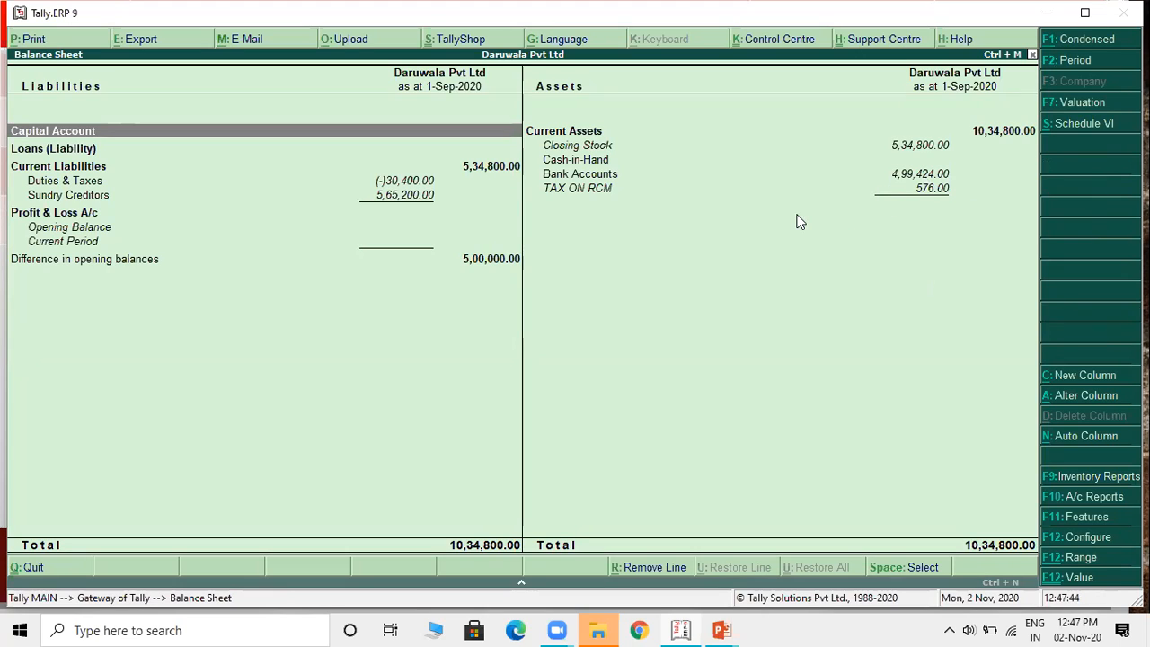
{"action": "key", "text": "Escape"}
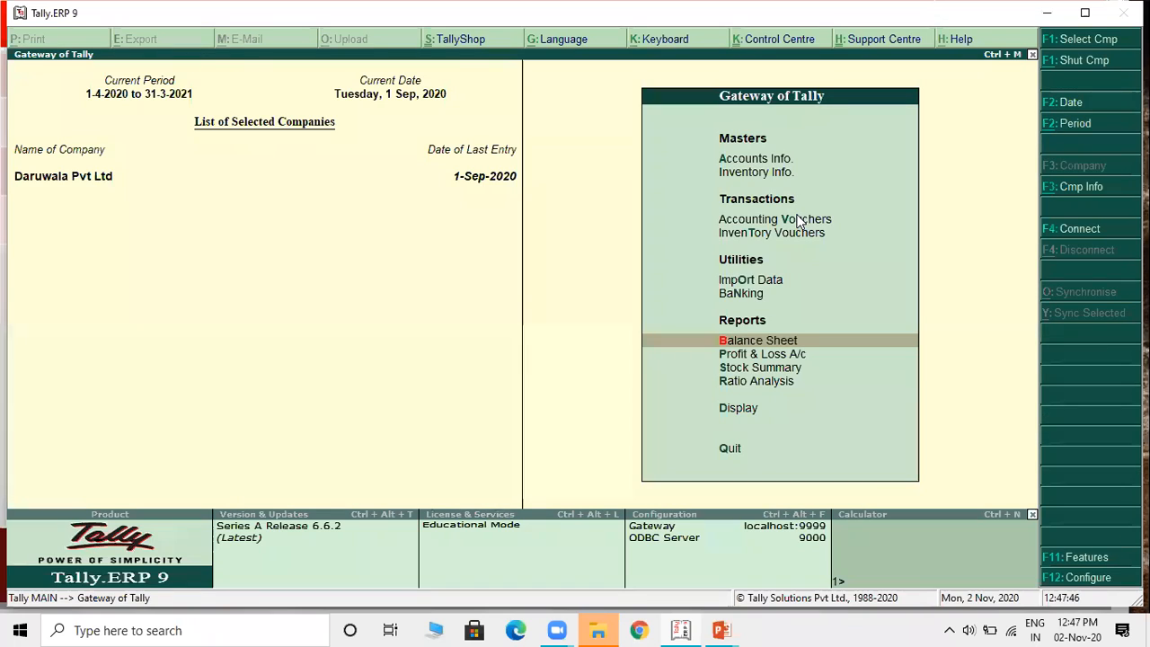
Step: Open a new Journal voucher from the Gateway of Tally and debit INPUT CGST with 288
{"action": "key", "text": "Down"}
{"action": "key", "text": "Up"}
{"action": "left_click", "coordinate": [799, 222]}
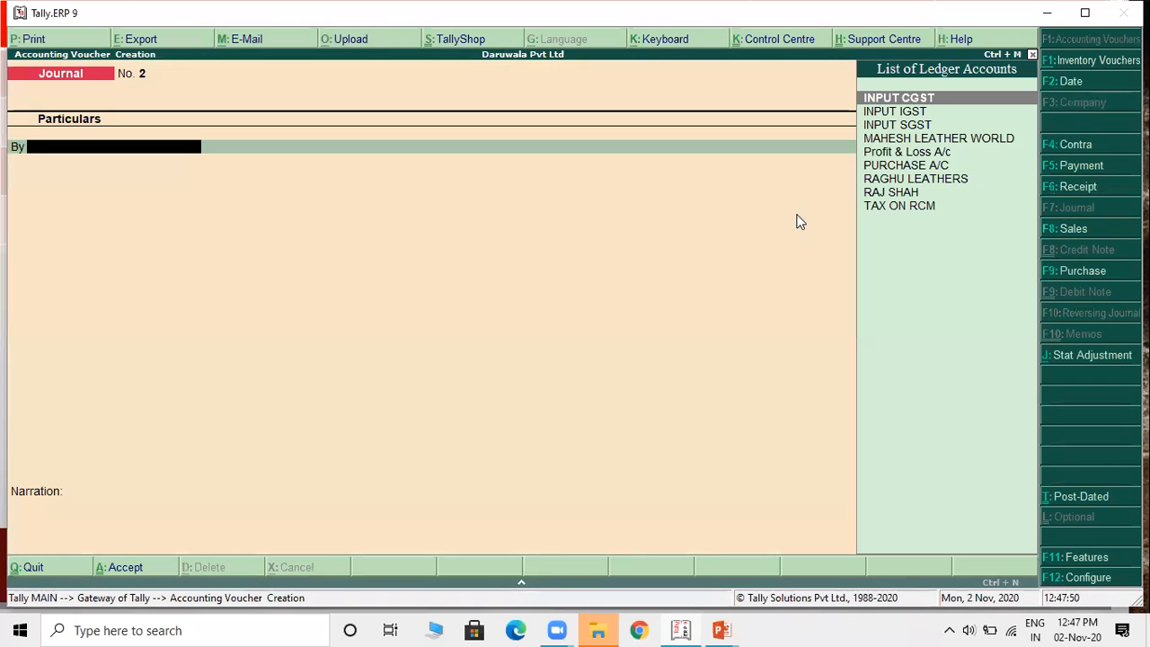
{"action": "key", "text": "Return"}
{"action": "type", "text": "88"}
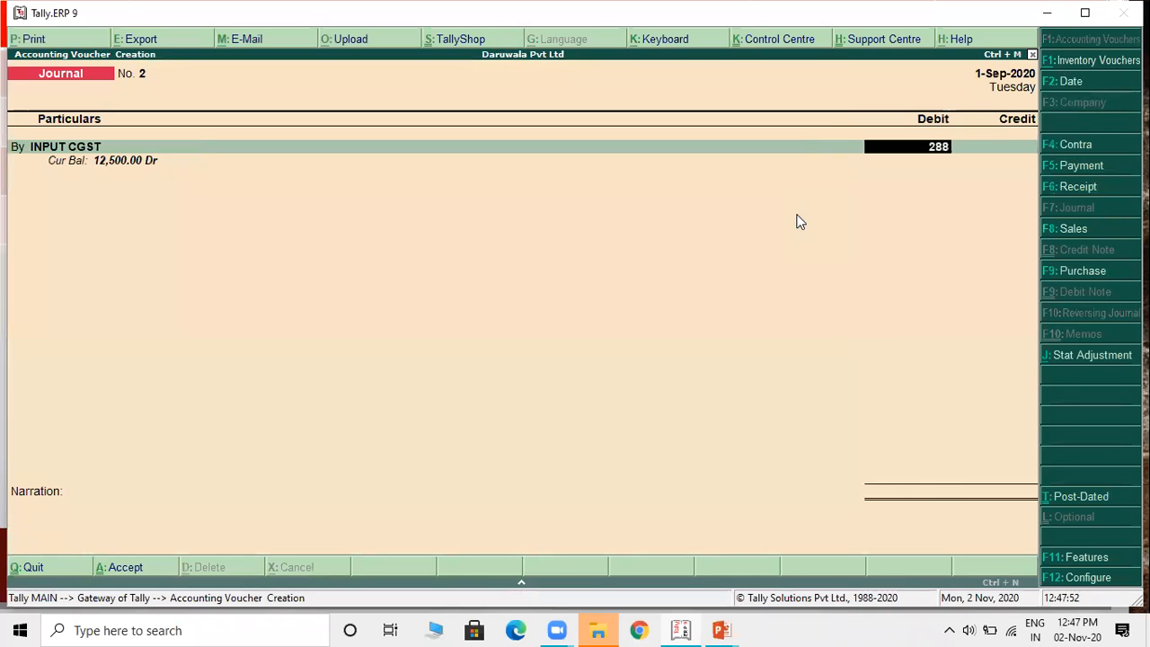
{"action": "key", "text": "Return"}
{"action": "key", "text": "Return"}
Step: Debit INPUT SGST with 288 on the second journal line and set the third line as a credit entry
{"action": "type", "text": "IN"}
{"action": "key", "text": "Down"}
{"action": "key", "text": "Down"}
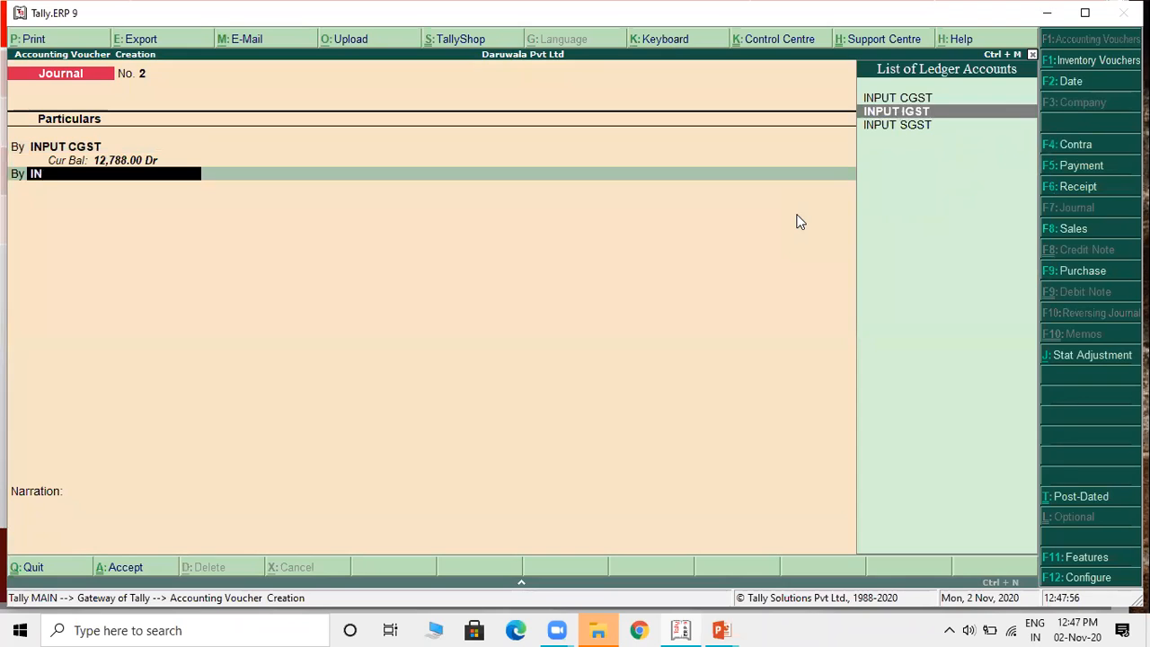
{"action": "key", "text": "Return"}
{"action": "type", "text": "288"}
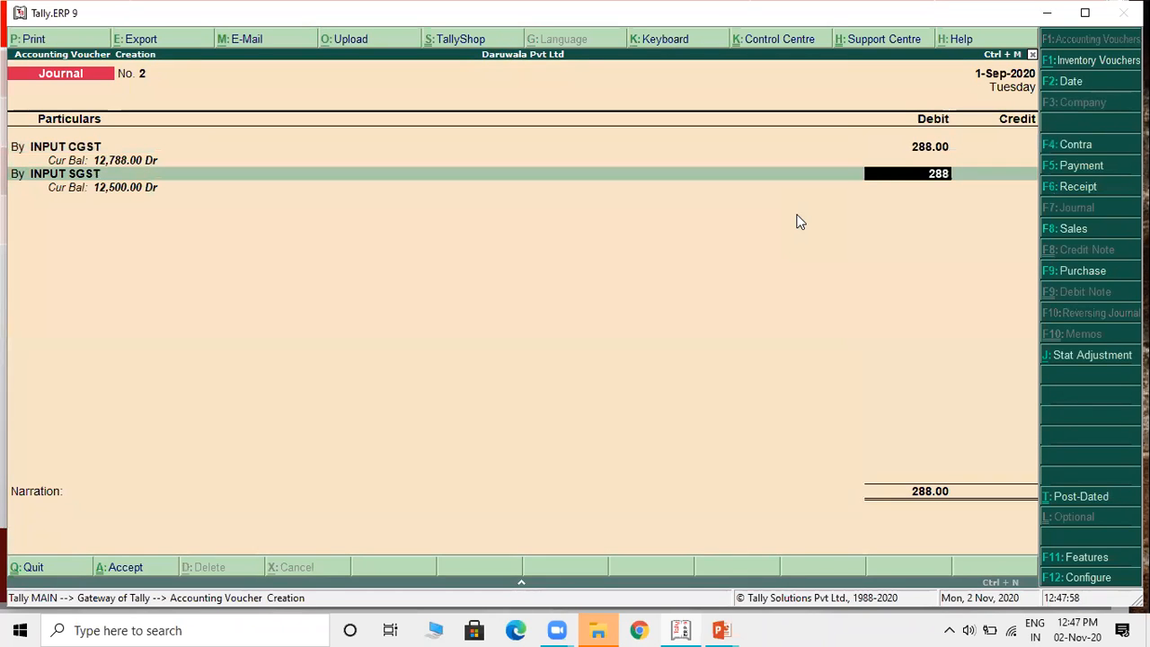
{"action": "key", "text": "Return"}
{"action": "type", "text": "t"}
{"action": "key", "text": "Return"}
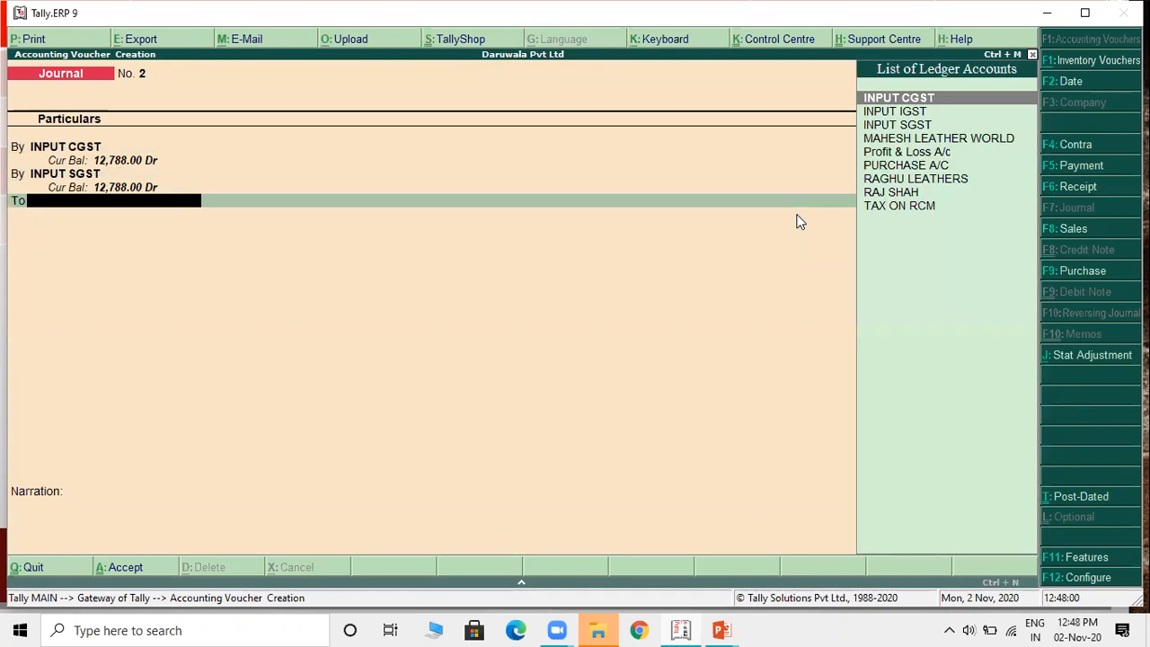
Step: Credit TAX ON RCM with 576 and set the voucher's GST stat adjustment to Increase of Input Tax Credit
{"action": "type", "text": "TAX"}
{"action": "key", "text": "Return"}
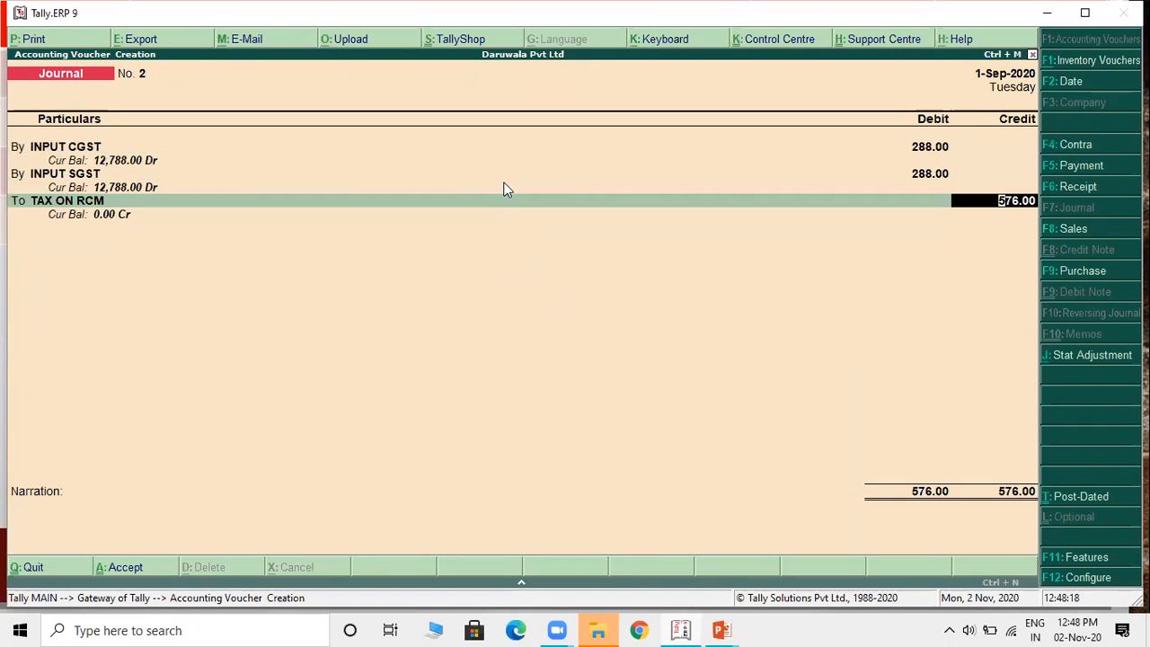
{"action": "key", "text": "alt+j"}
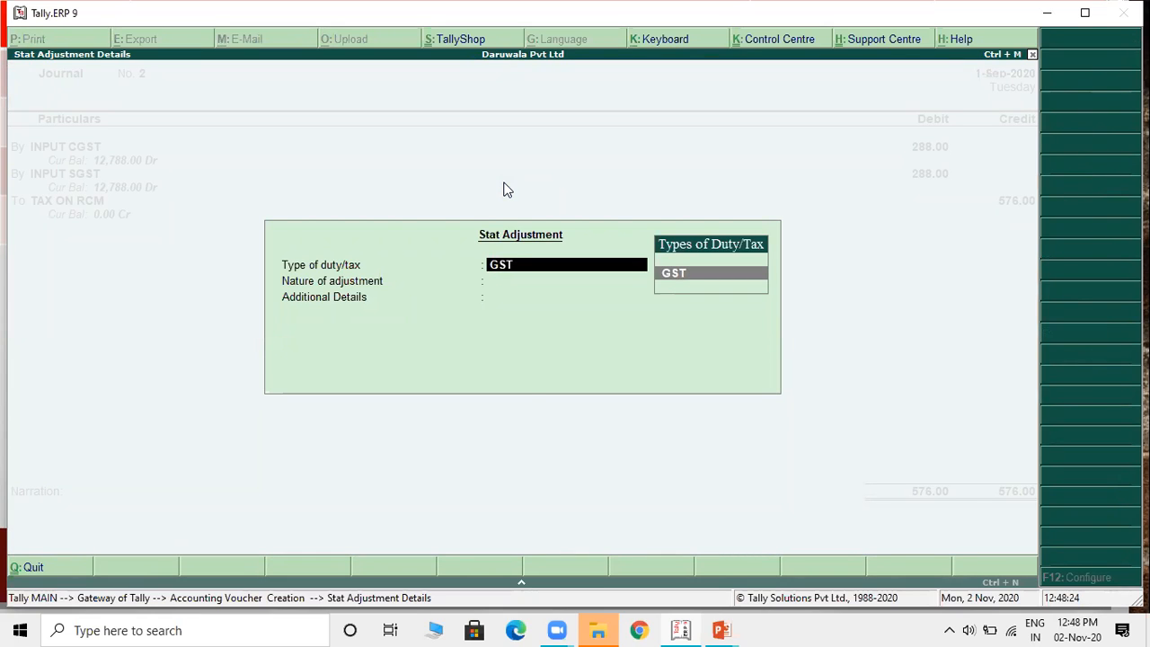
{"action": "key", "text": "Return"}
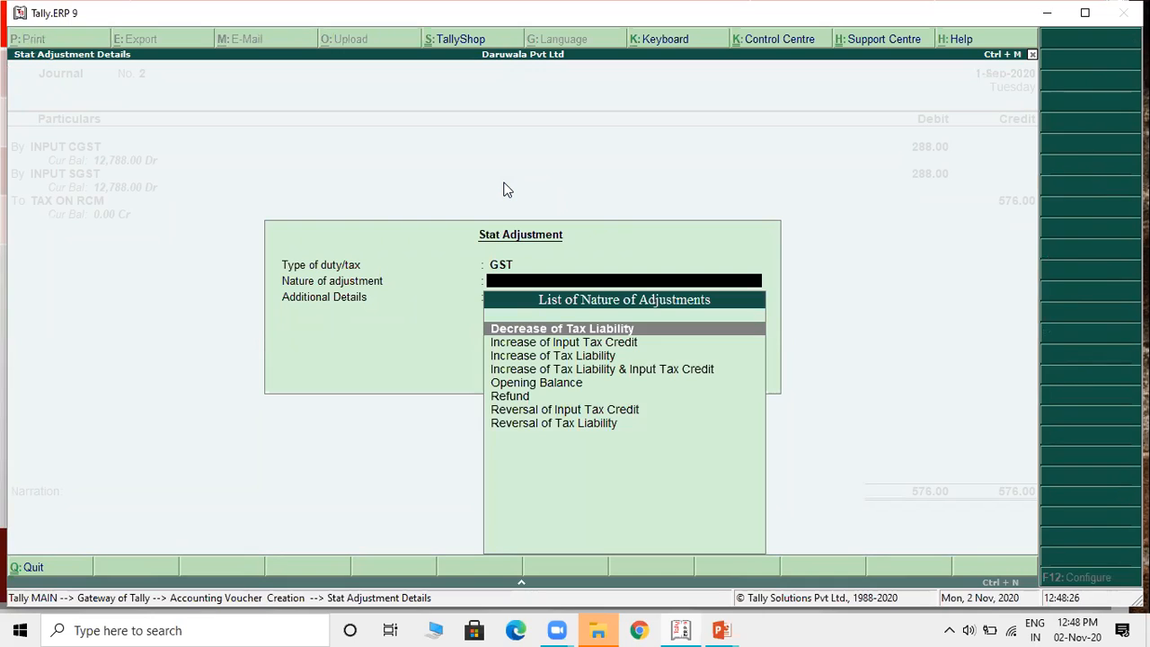
{"action": "key", "text": "Down"}
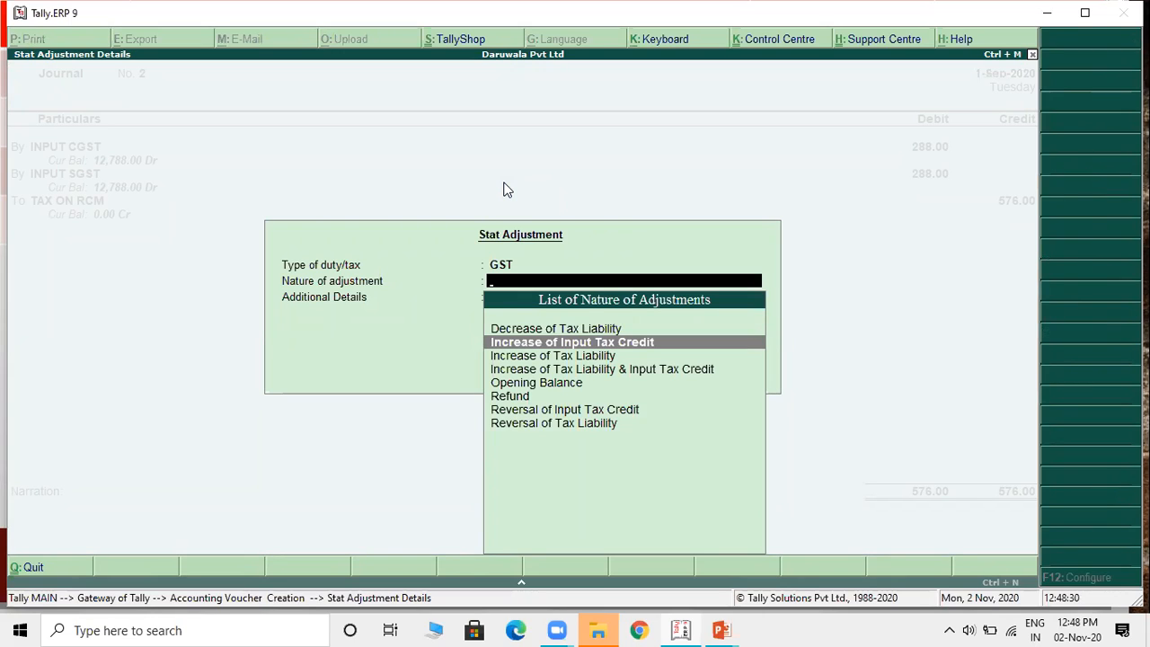
{"action": "key", "text": "Return"}
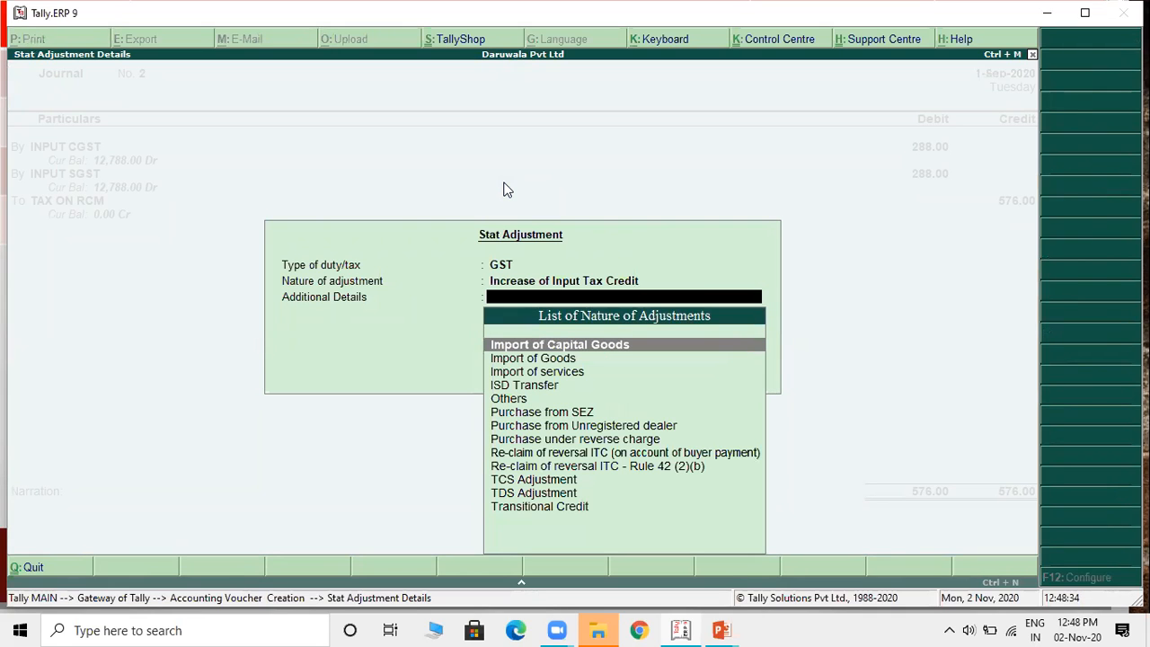
Step: Set the stat adjustment's additional details to Purchase from Unregistered dealer and return to the journal entries
{"action": "key", "text": "Down"}
{"action": "key", "text": "Down"}
{"action": "key", "text": "Down"}
{"action": "key", "text": "Down"}
{"action": "key", "text": "Down"}
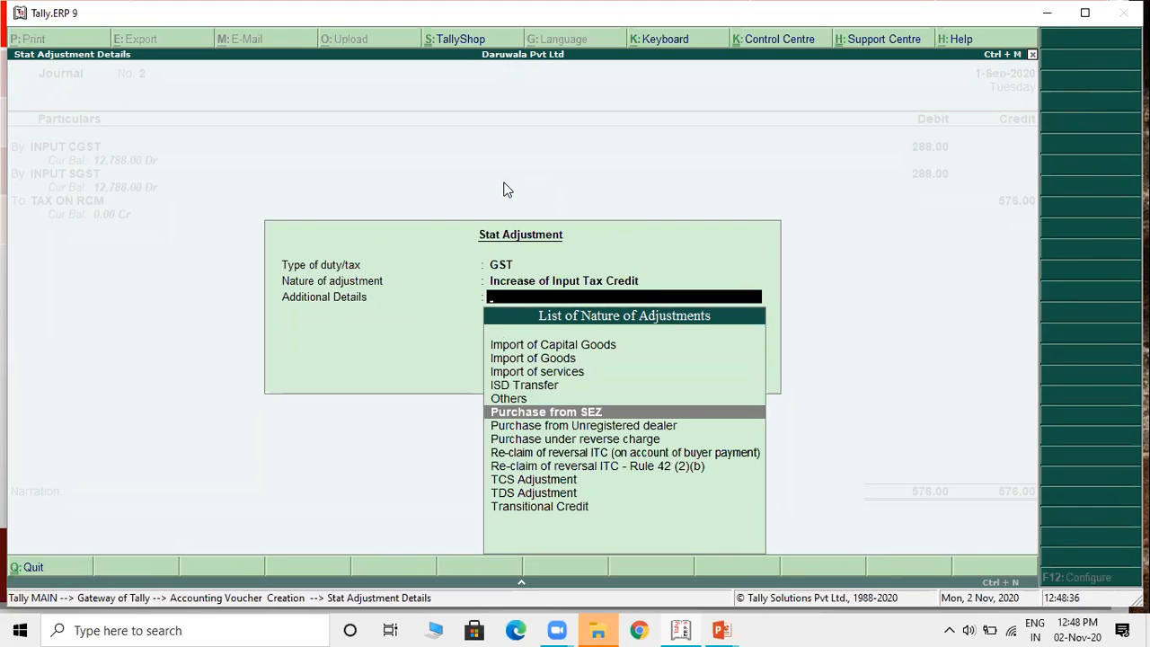
{"action": "key", "text": "Down"}
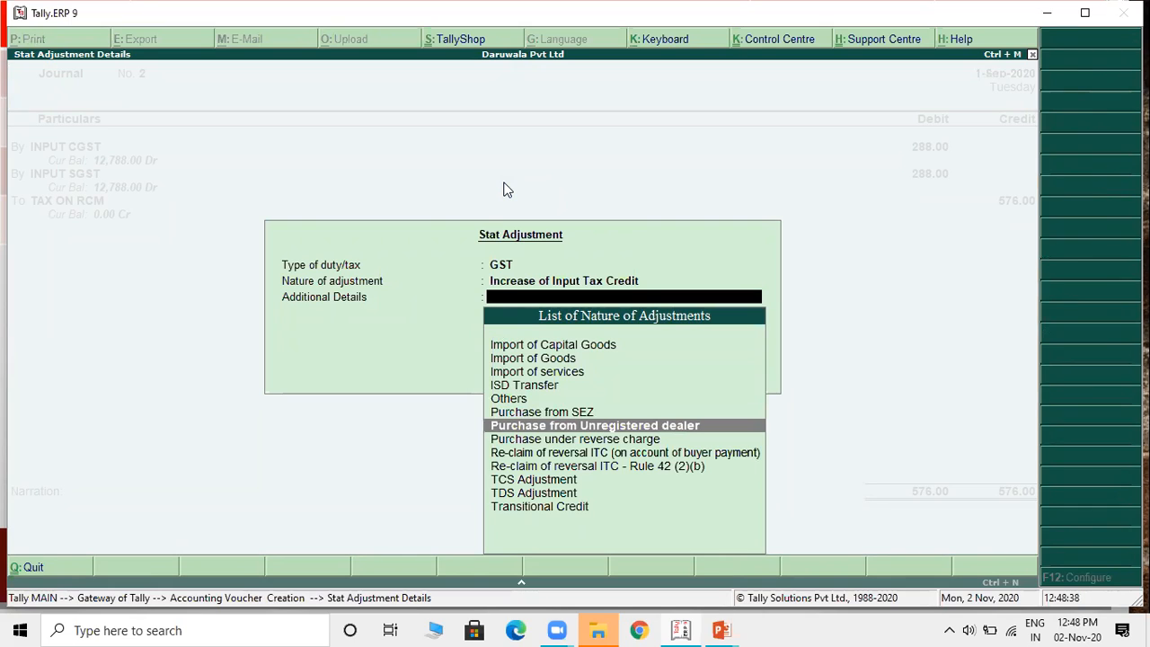
{"action": "key", "text": "Down"}
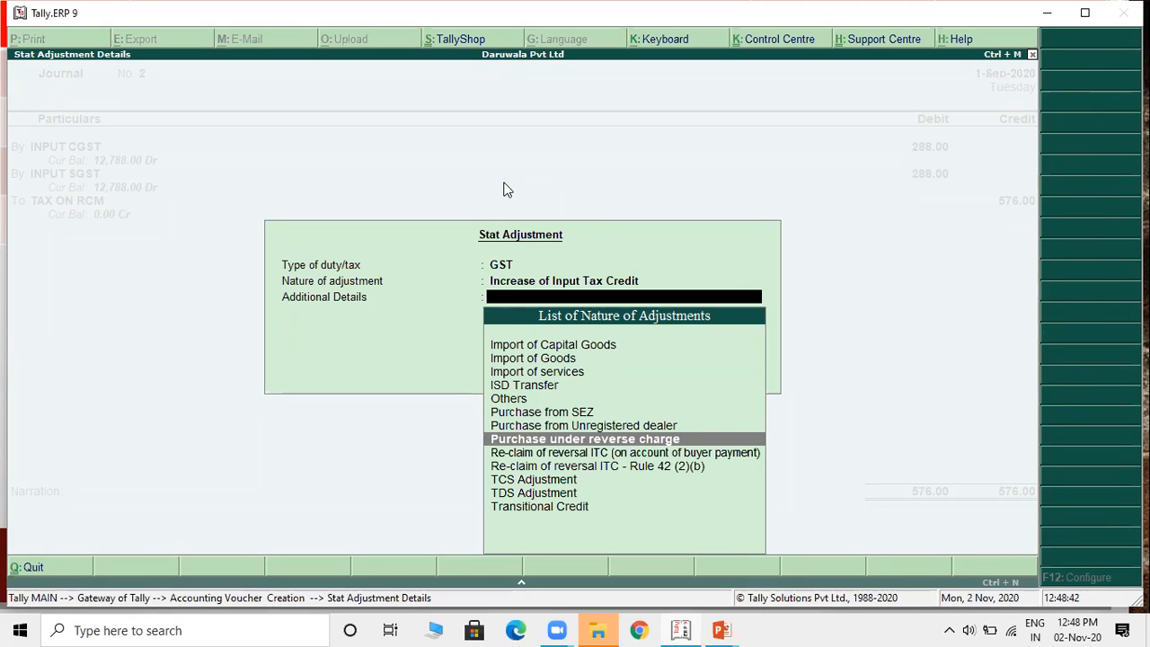
{"action": "key", "text": "Up"}
{"action": "key", "text": "Down"}
{"action": "key", "text": "Up"}
{"action": "key", "text": "Down"}
{"action": "key", "text": "Up"}
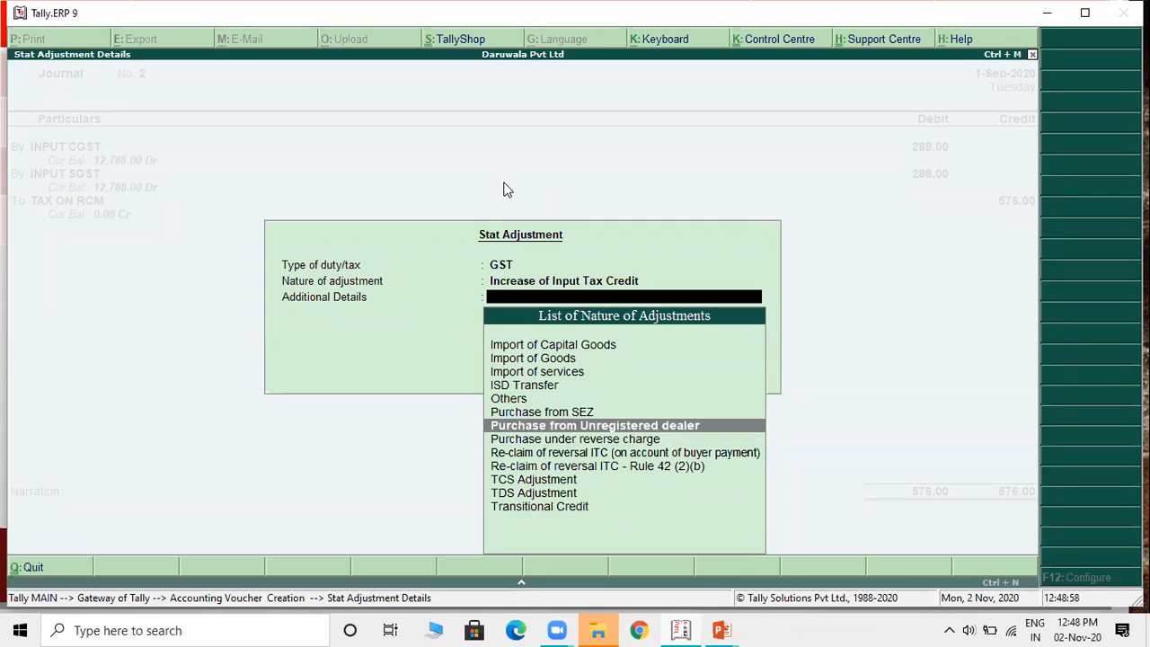
{"action": "key", "text": "Return"}
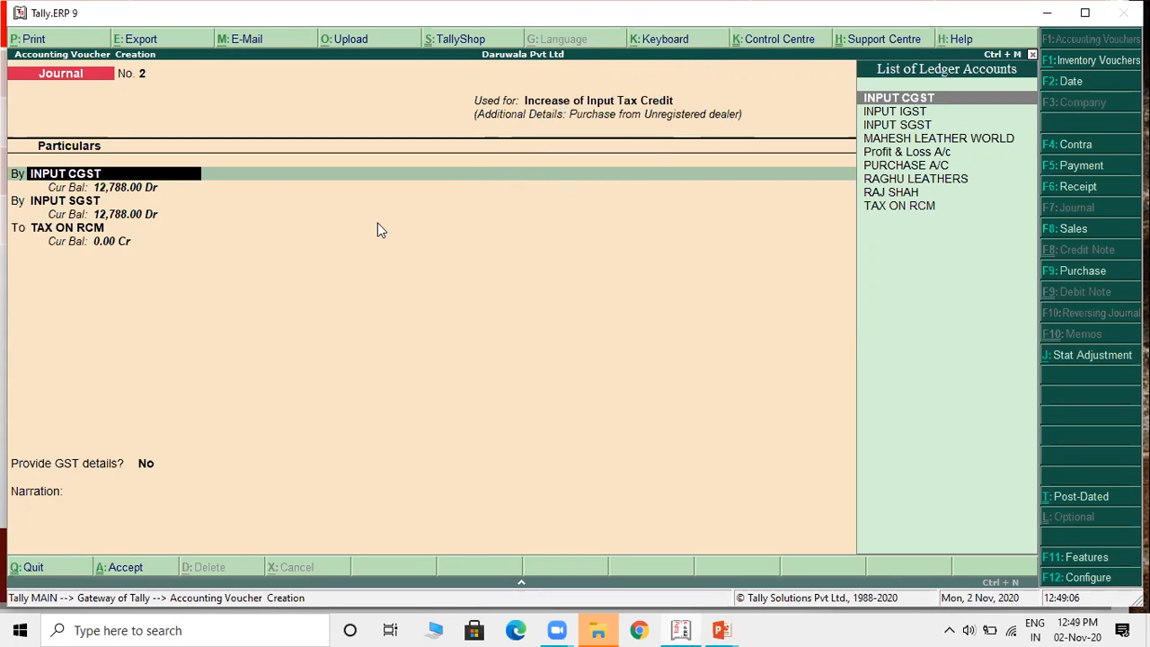
Step: Enter the GST details for INPUT CGST with a rate of 6% and a taxable value of 4800, keeping its debit amount
{"action": "key", "text": "Return"}
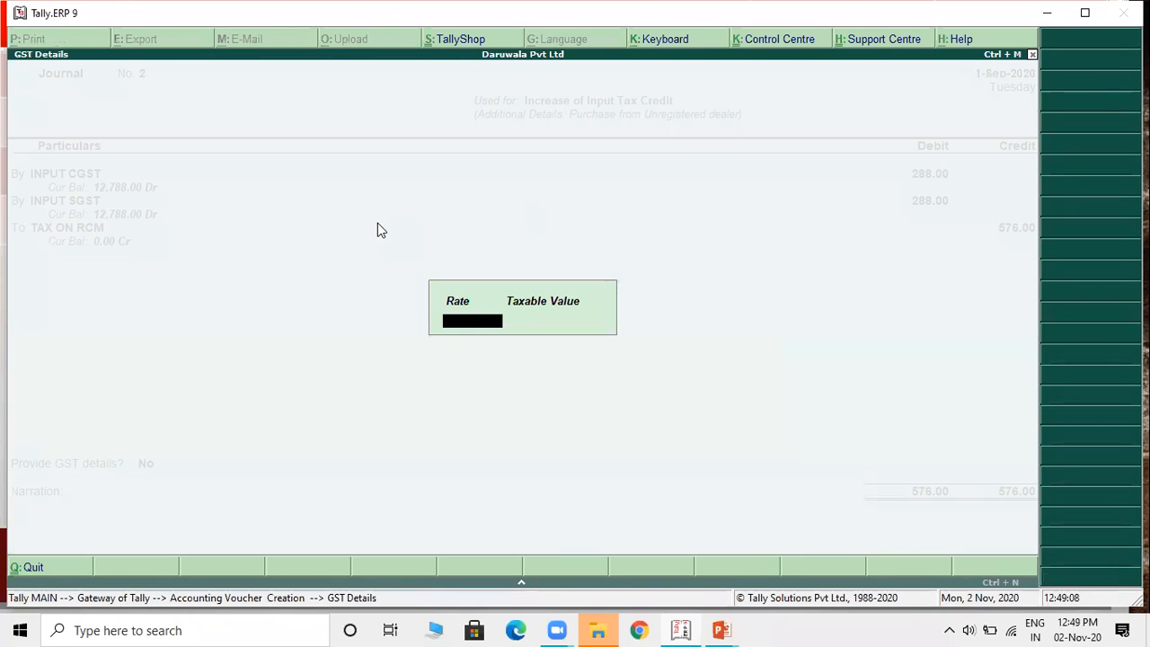
{"action": "type", "text": "6"}
{"action": "key", "text": "Return"}
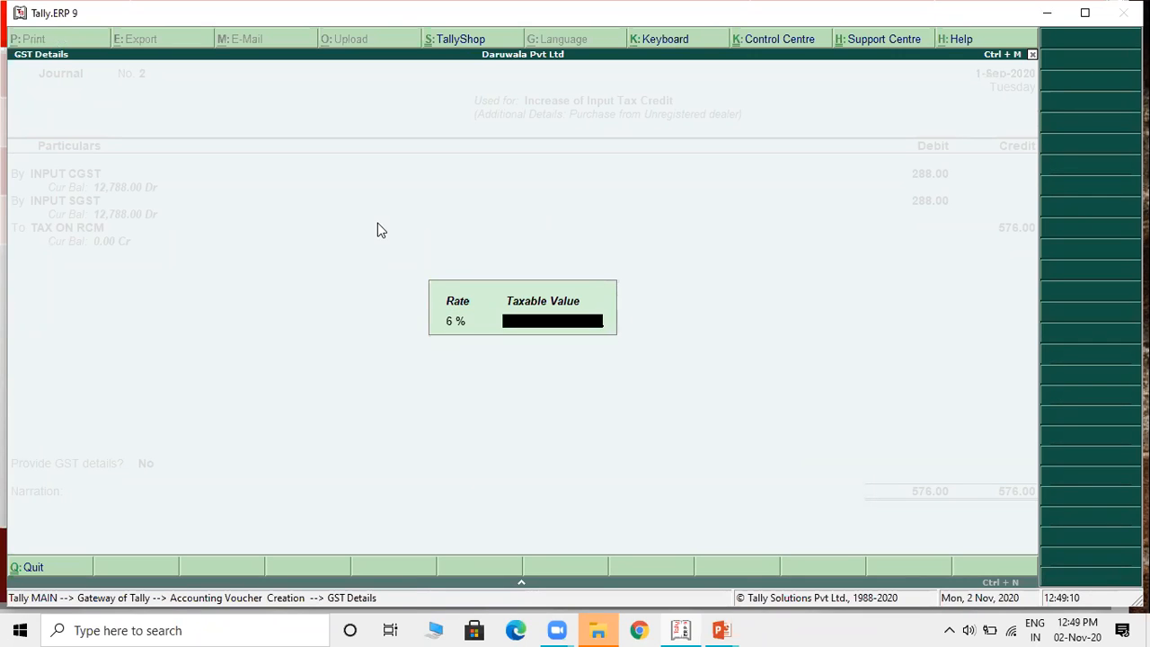
{"action": "type", "text": "4800"}
{"action": "key", "text": "Return"}
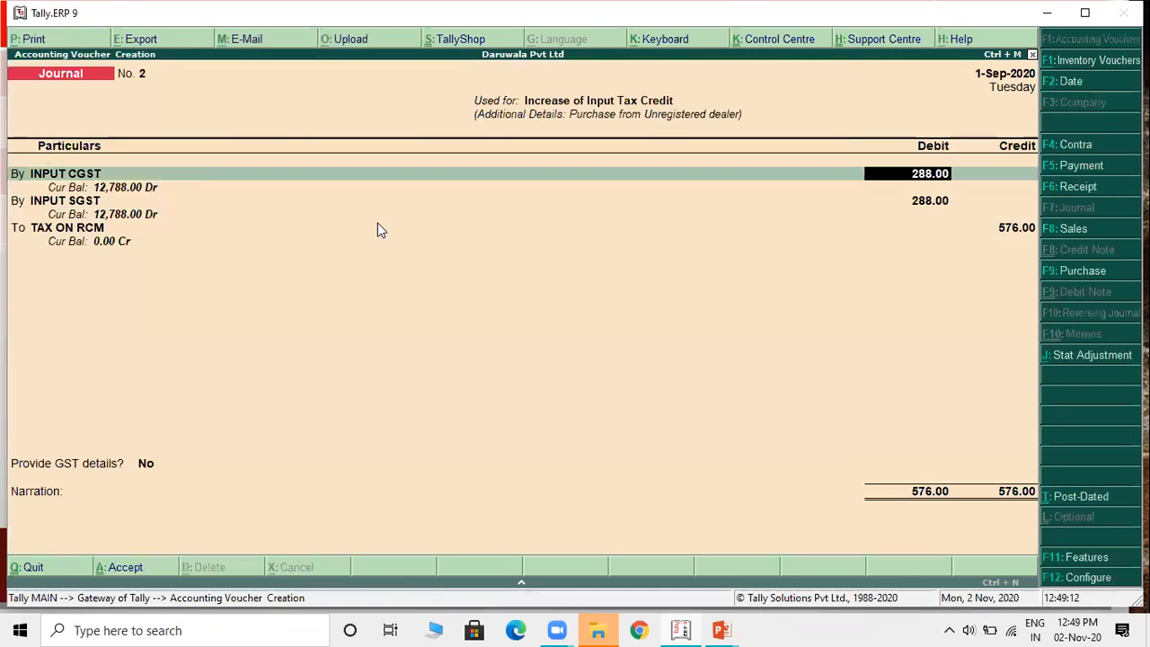
{"action": "key", "text": "Return"}
Step: Accept the 6% rate and 4,800 taxable value for INPUT SGST, leave the narration blank, and save the journal voucher
{"action": "key", "text": "Return"}
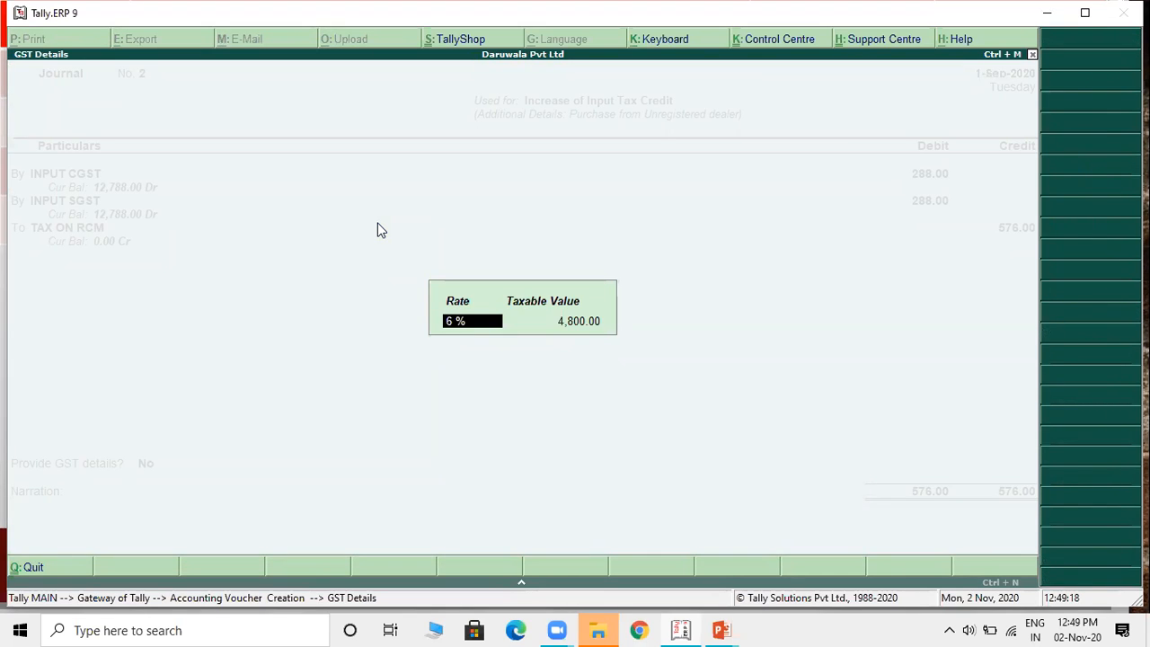
{"action": "key", "text": "Return"}
{"action": "key", "text": "Return"}
{"action": "key", "text": "Return"}
{"action": "key", "text": "Return"}
{"action": "key", "text": "Return"}
{"action": "key", "text": "Return"}
{"action": "key", "text": "Return"}
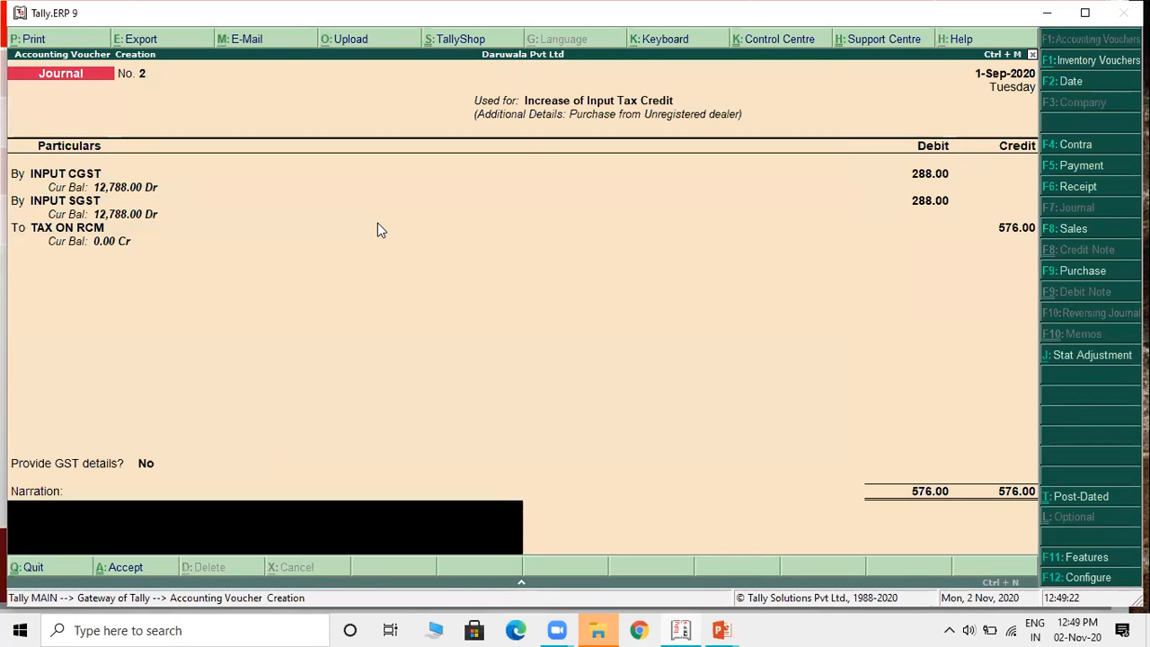
{"action": "key", "text": "Return"}
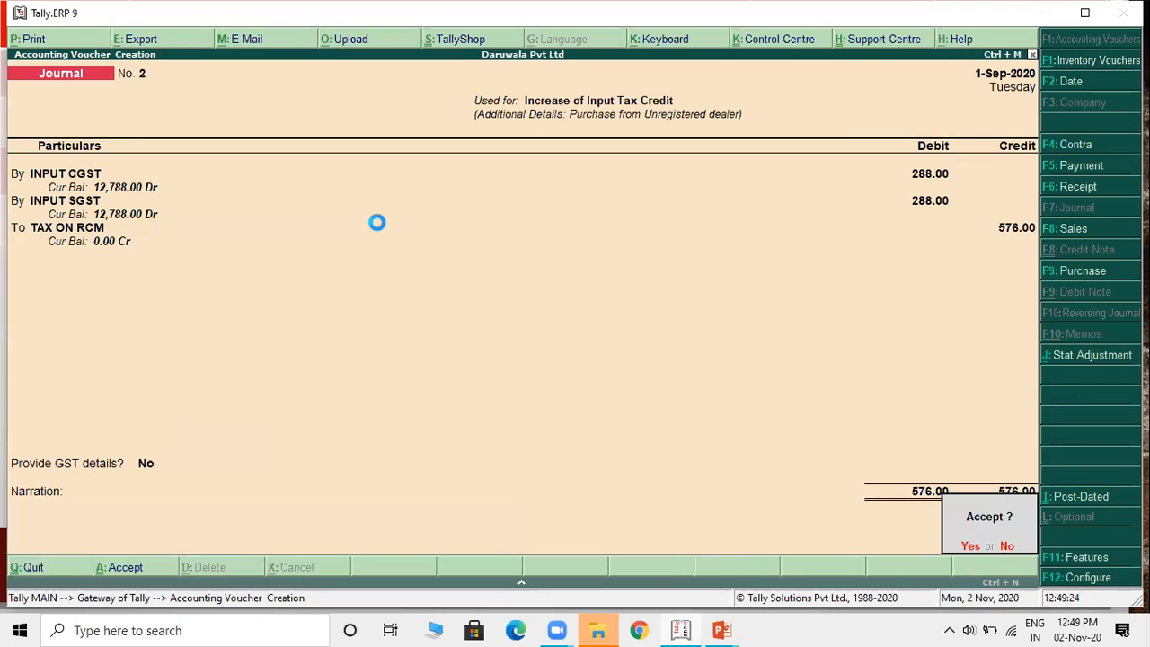
{"action": "key", "text": "Return"}
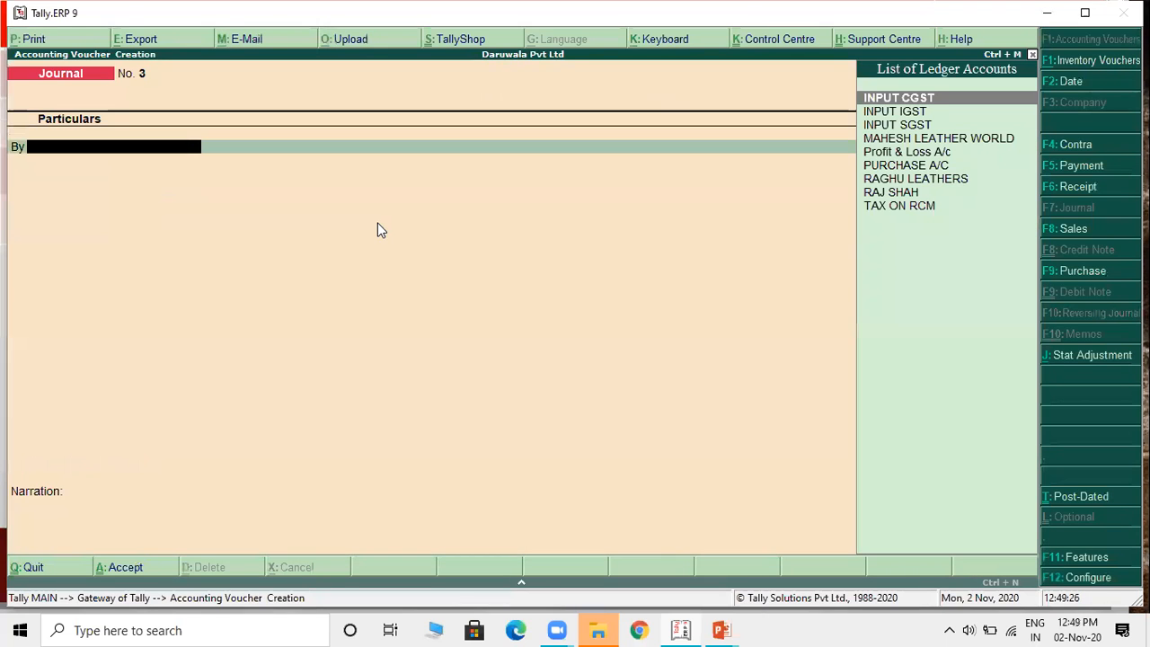
Step: Switch to the PowerPoint slide to check the journal entry for the ITC increase, and return to Tally
{"action": "key", "text": "alt+Tab"}
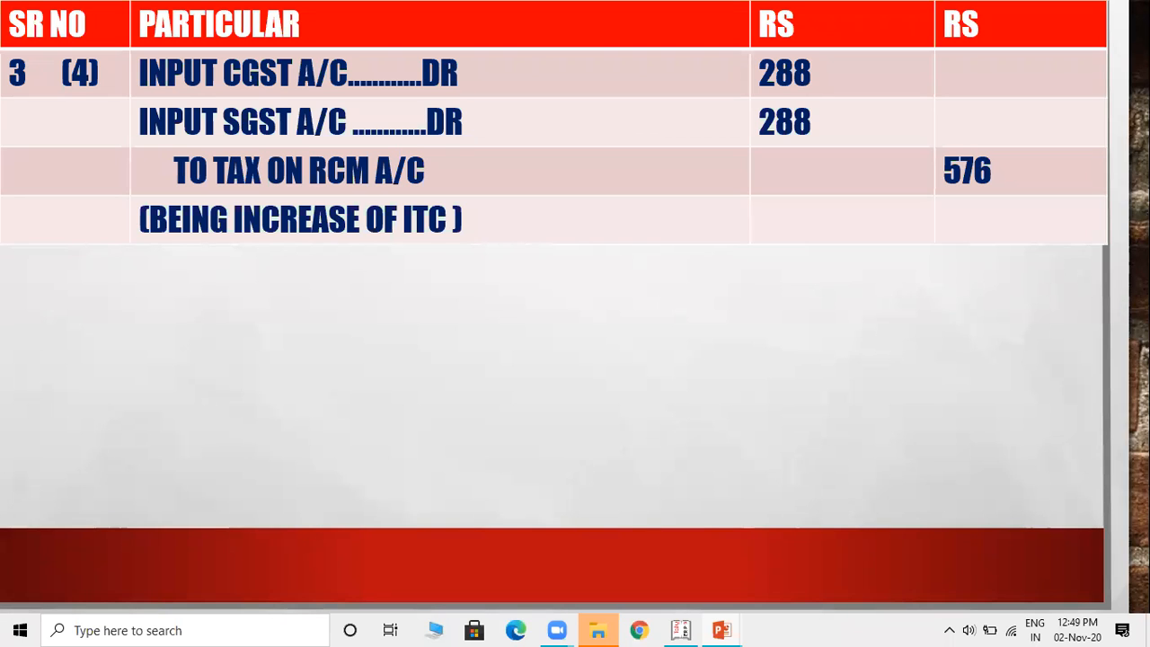
{"action": "key", "text": "alt+Tab"}
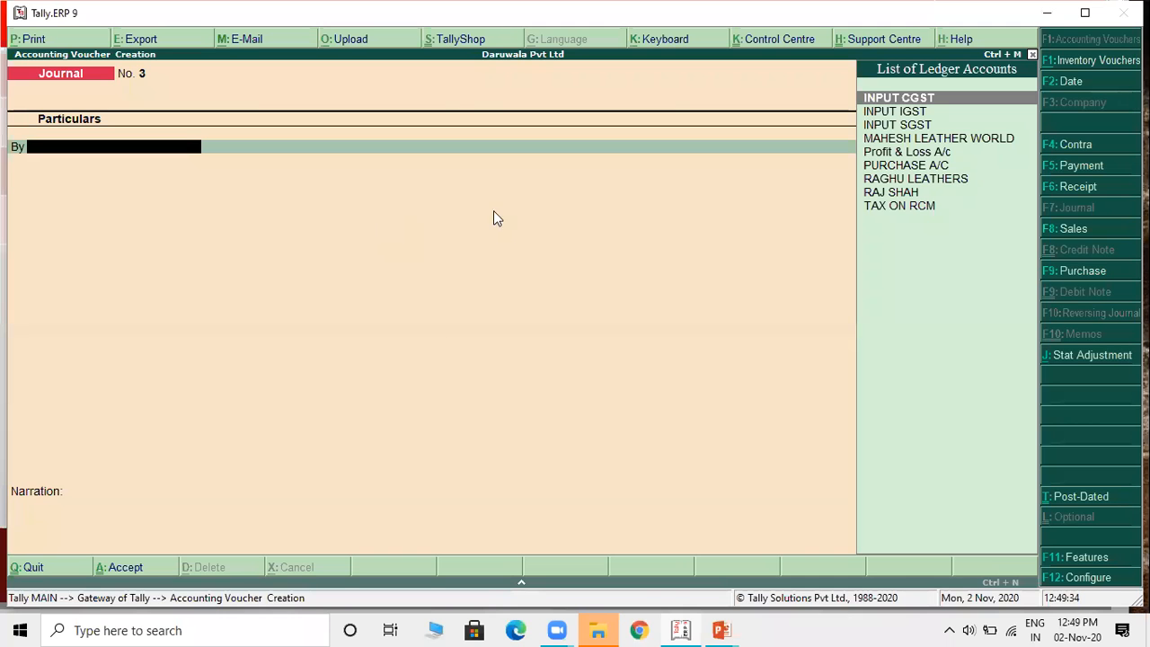